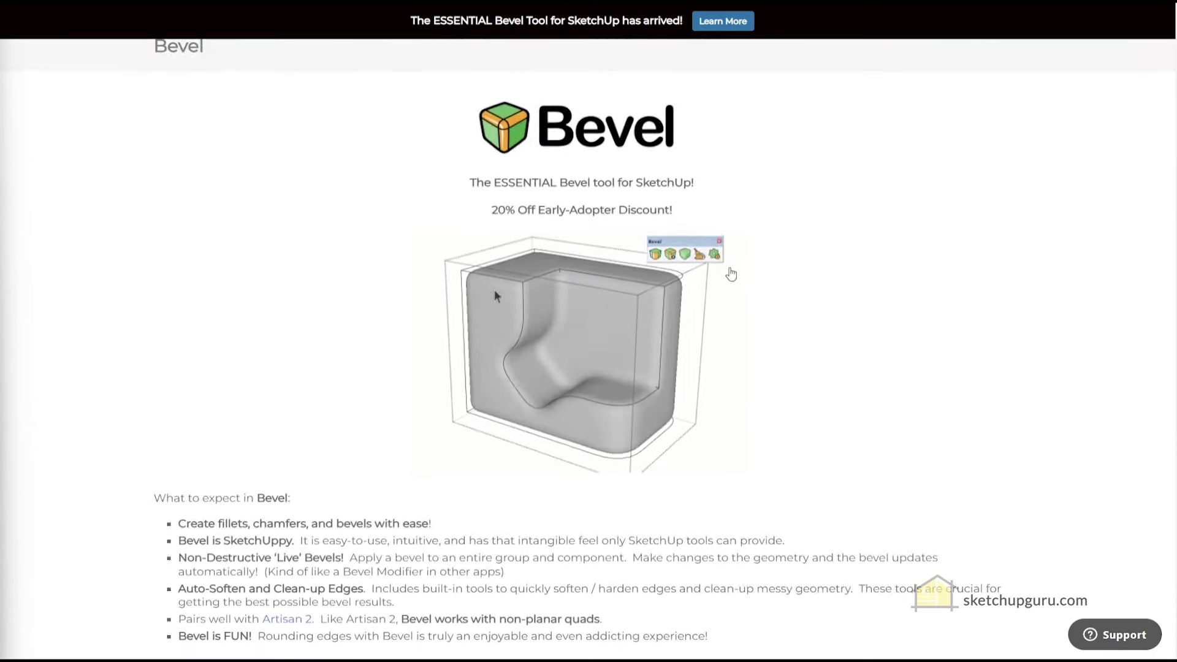
Scroll the Bevel product page down to the free 15-day trial and $39 Buy Now options
scroll(686, 358, down, 3)
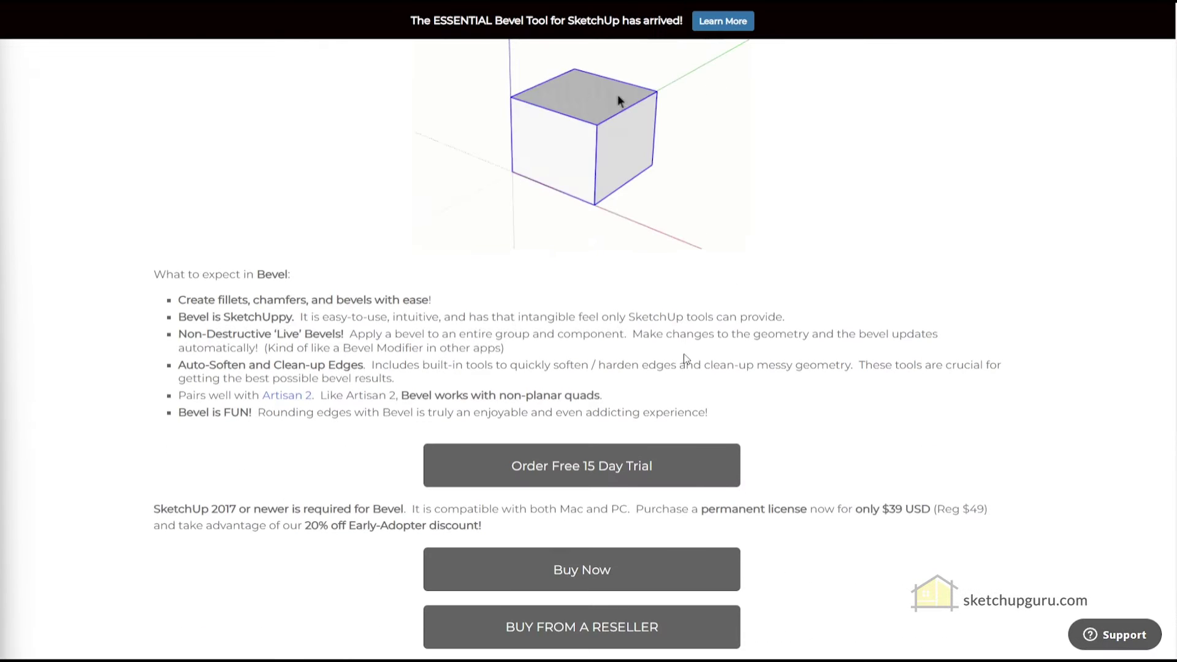
scroll(685, 359, down, 2)
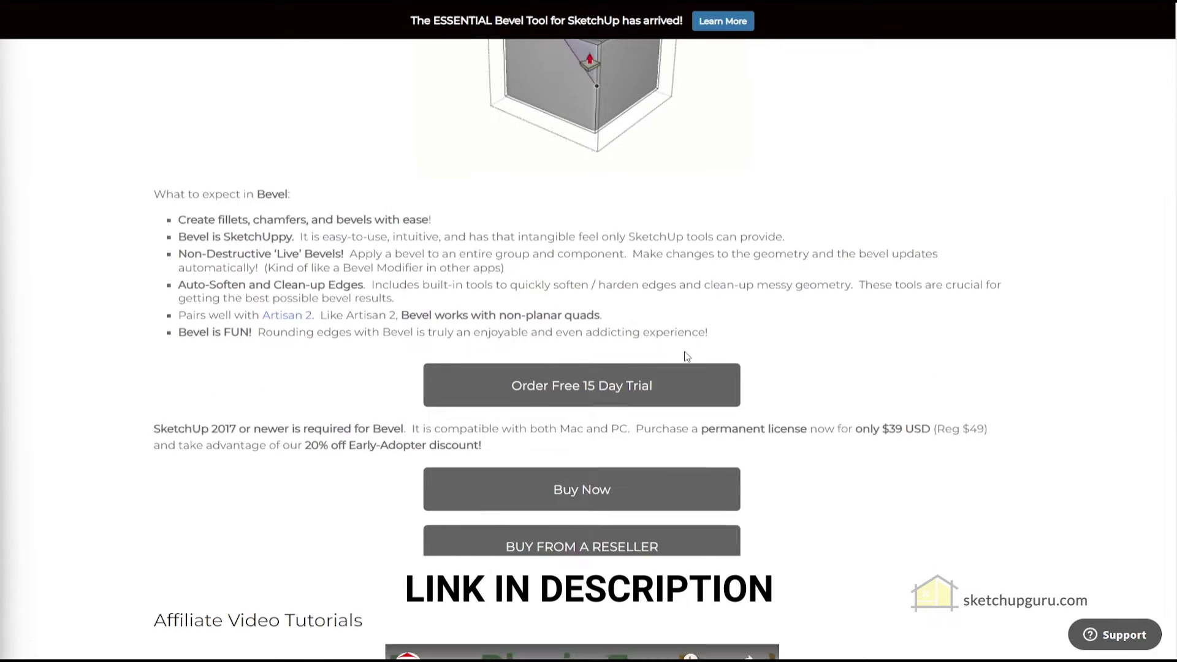
scroll(685, 358, down, 2)
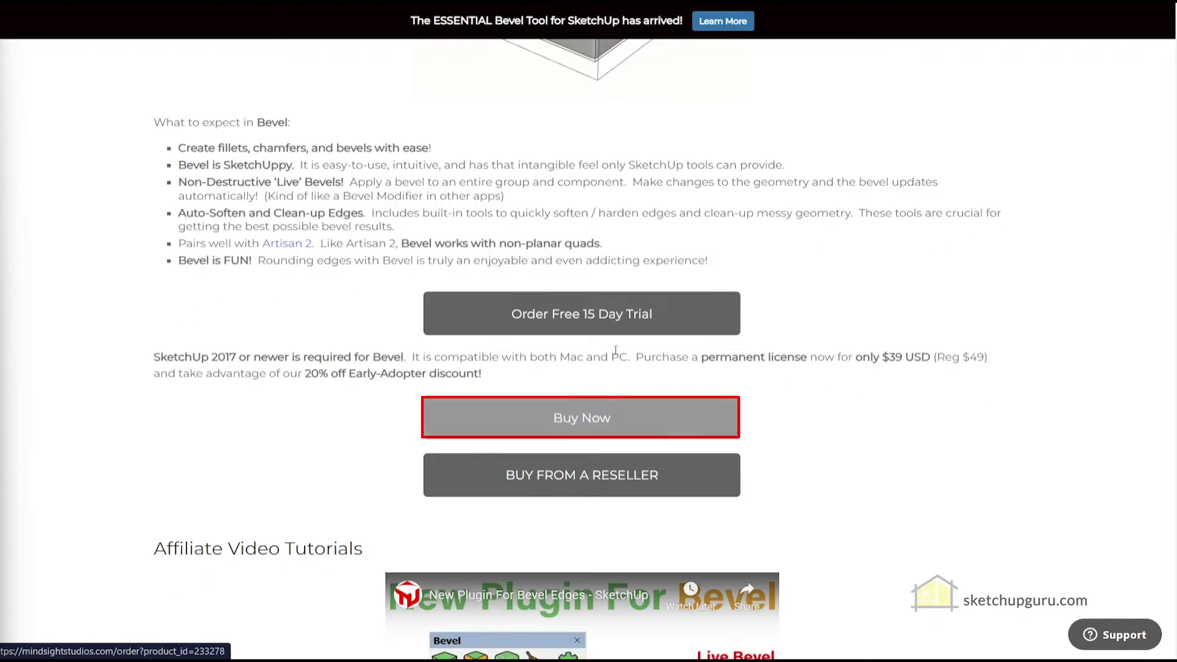
Start the free 15-day Bevel trial order, accept the EULA and proceed to checkout
click(584, 315)
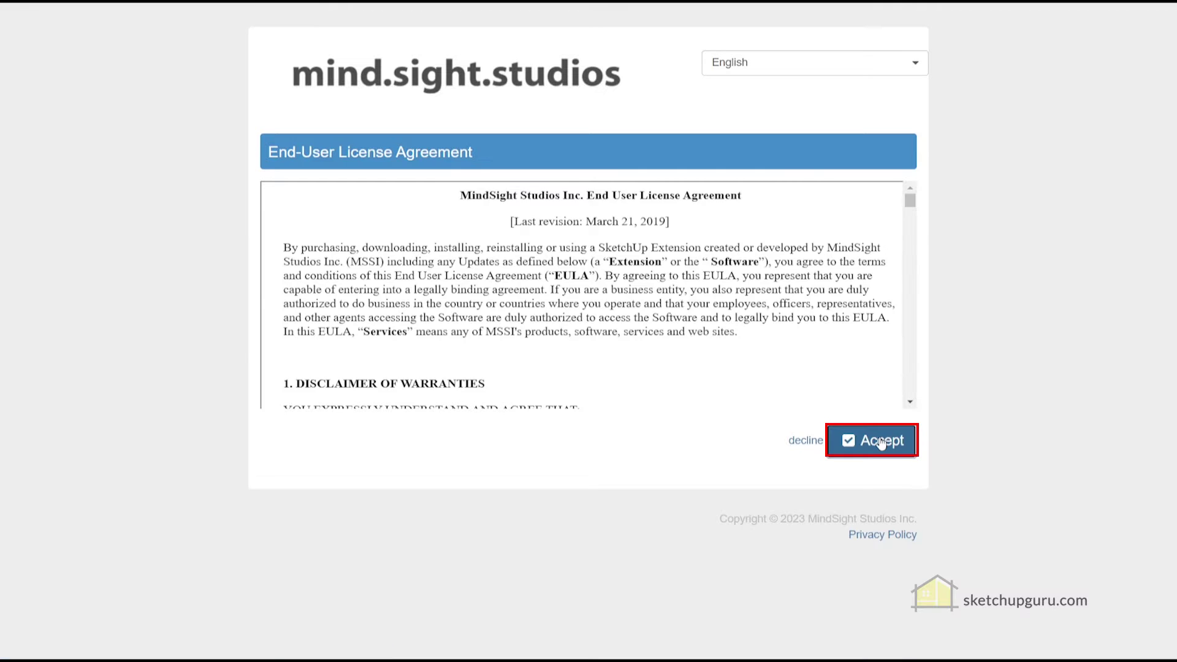
click(880, 443)
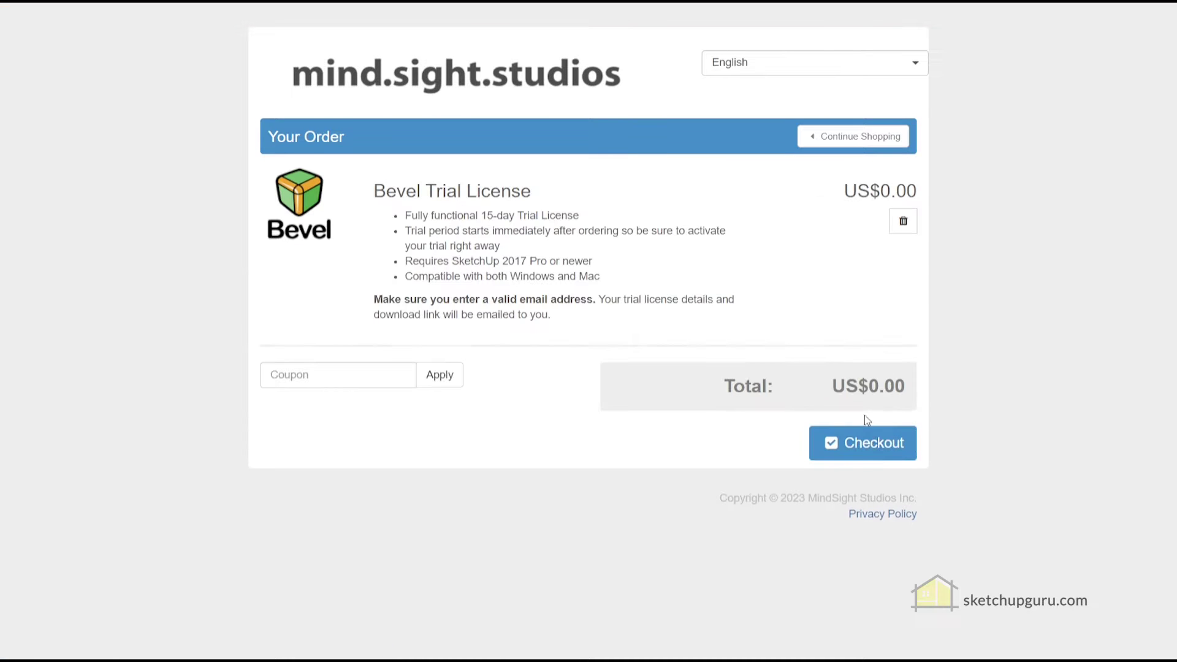
click(867, 443)
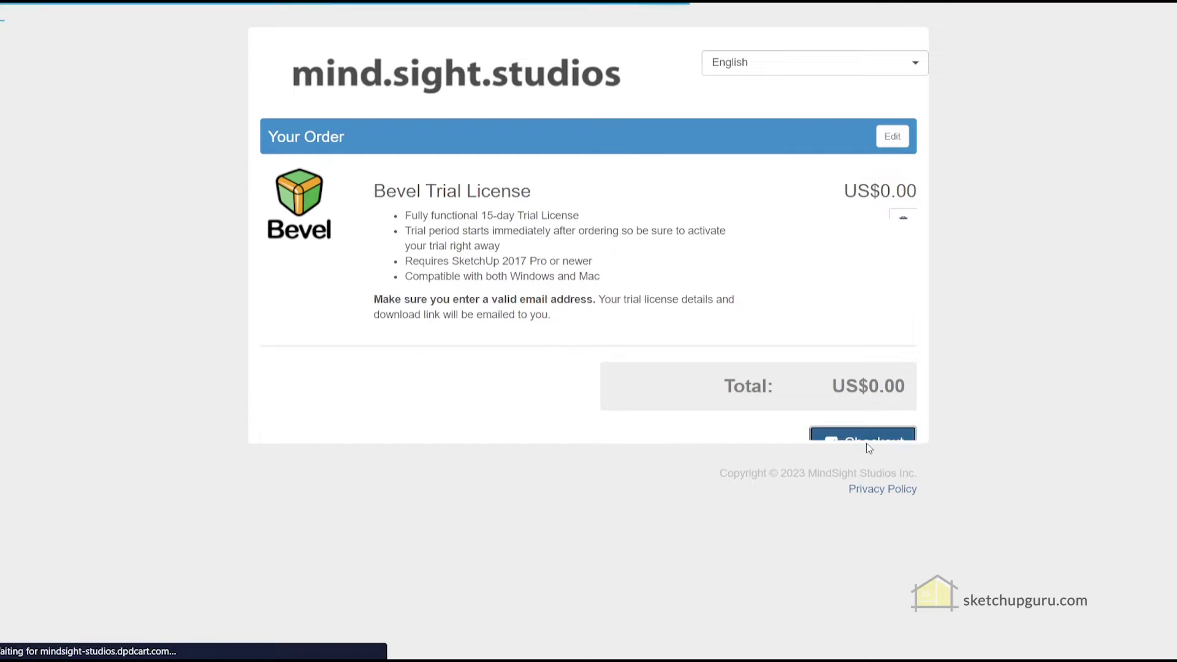
scroll(866, 444, down, 4)
Fill in the customer's first name, last name, e-mail and retyped e-mail, then continue
click(376, 319)
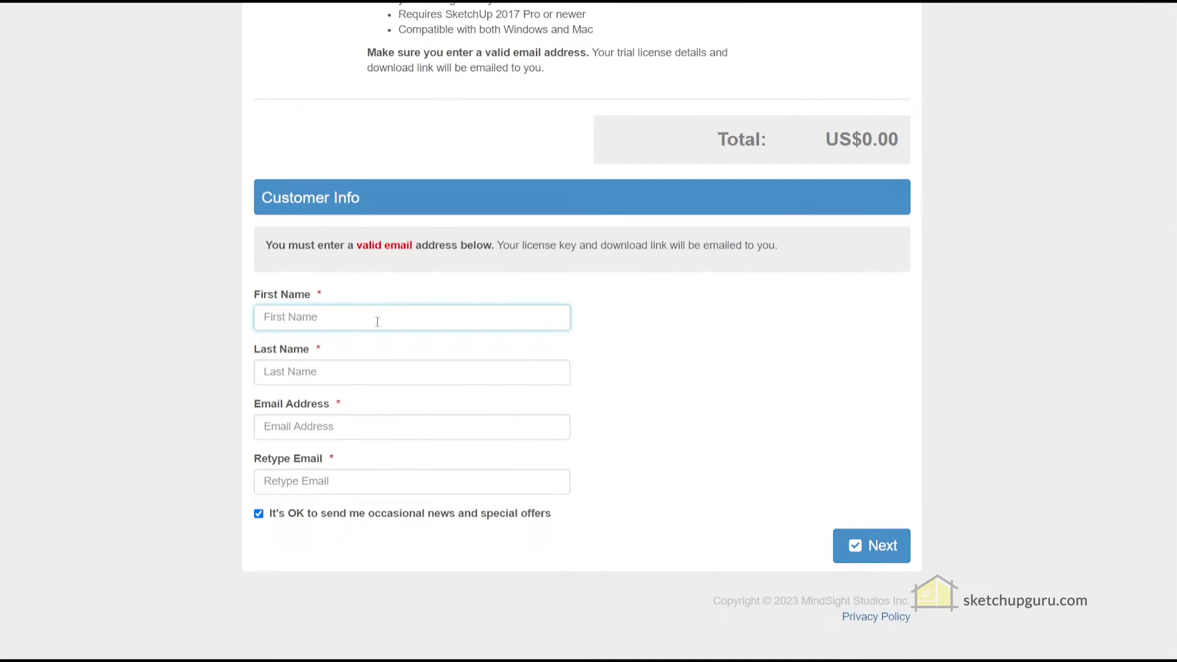
key(Tab)
text(Smith)
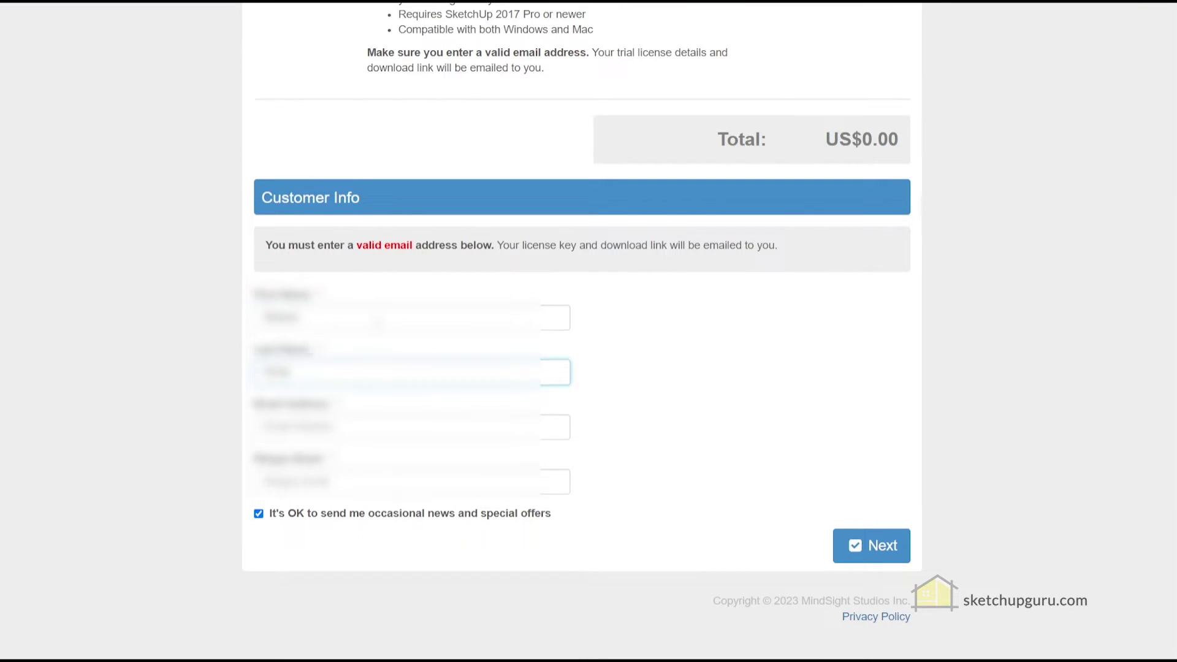
key(Tab)
text(example@gmail.com)
key(Tab)
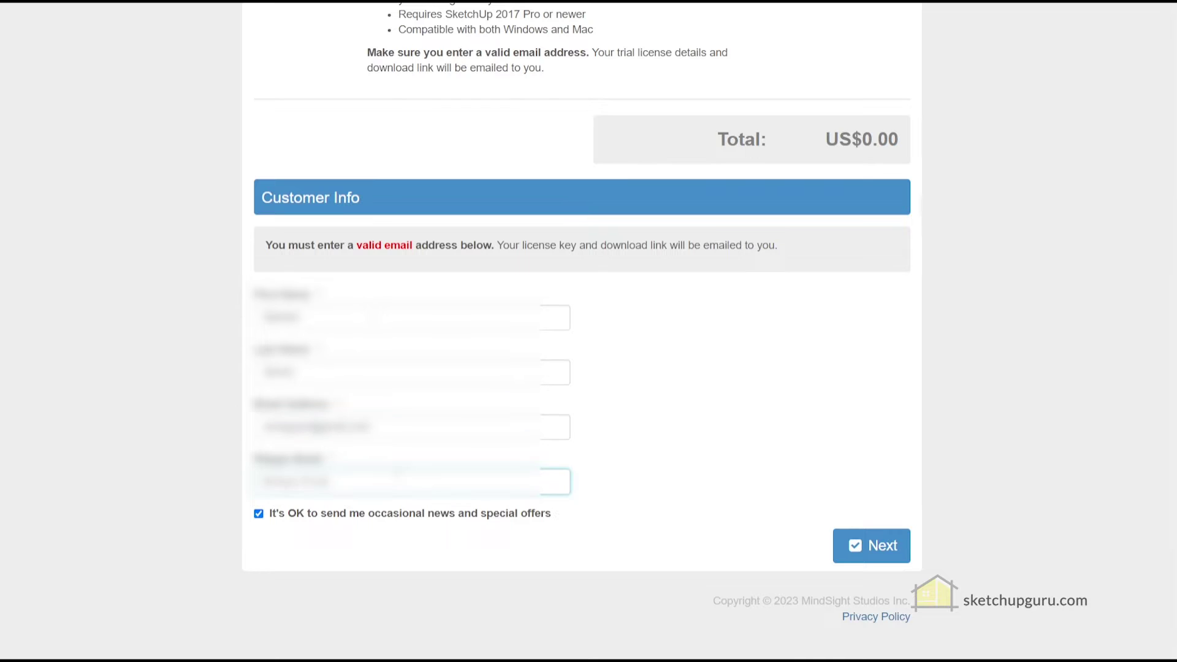
key(shift+Tab)
key(Tab)
key(ctrl+v)
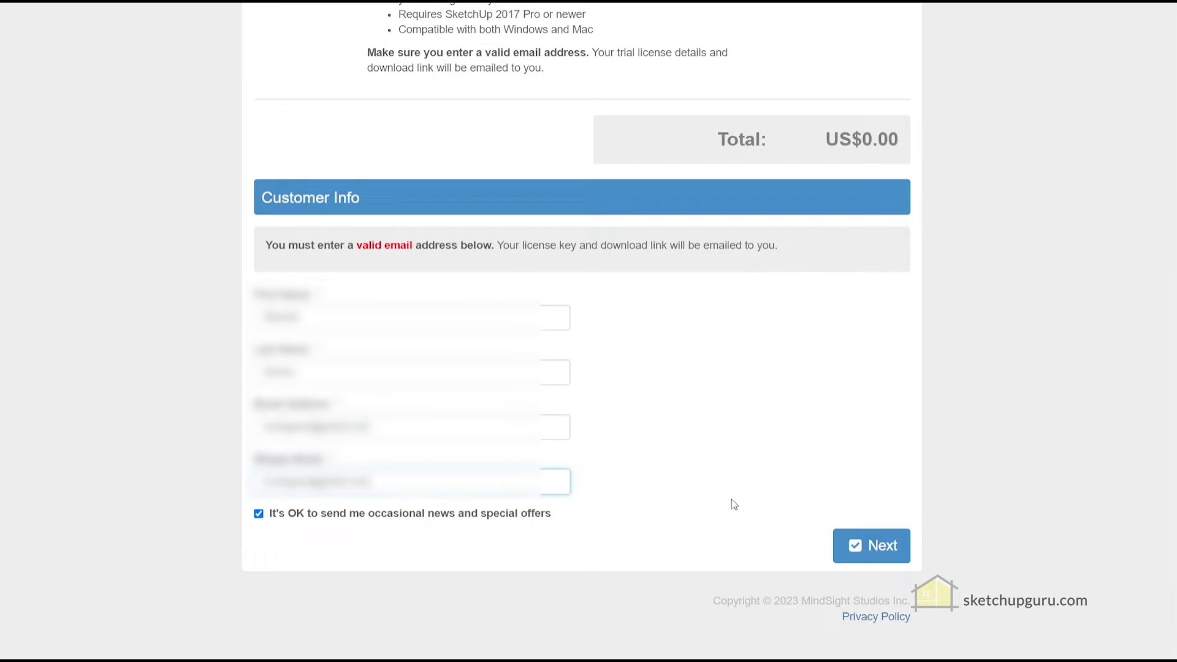
click(849, 546)
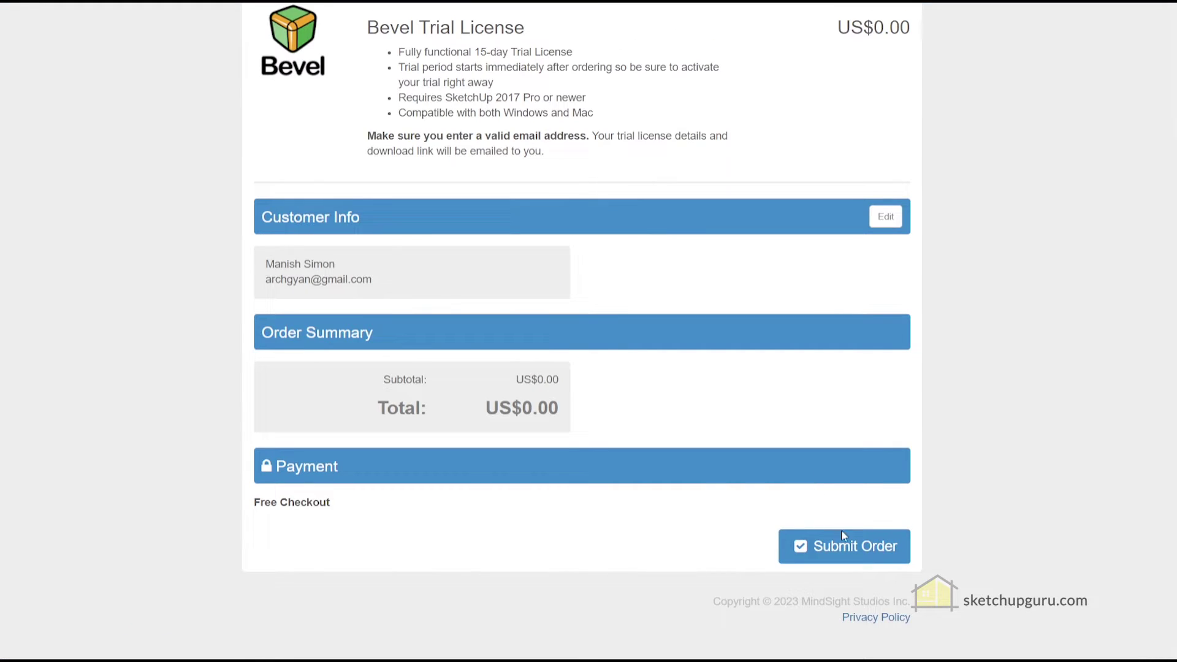
Submit the US$0.00 trial order and download the Bevel-1.0.1 RBZ file
click(832, 545)
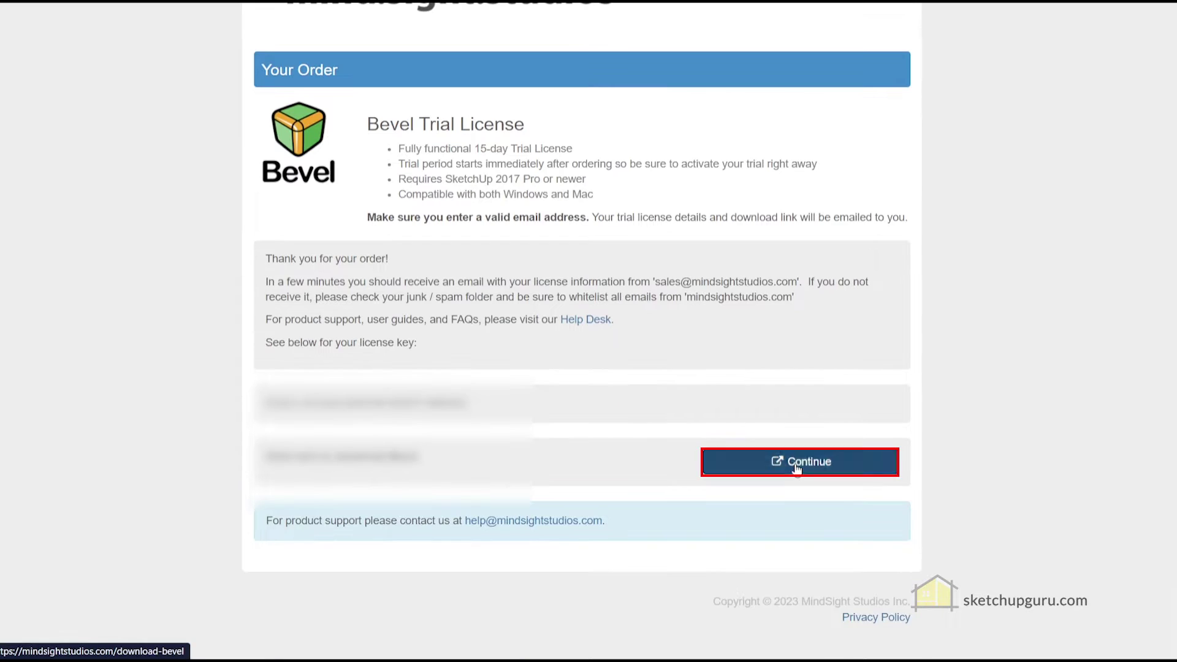
click(797, 465)
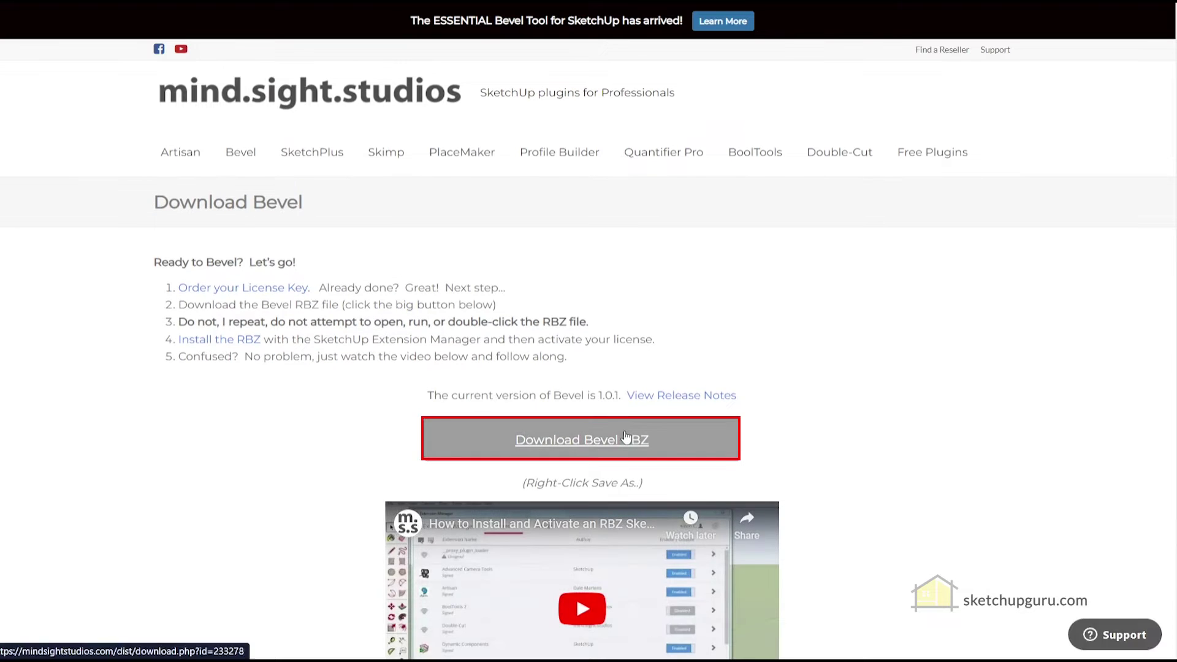
click(625, 436)
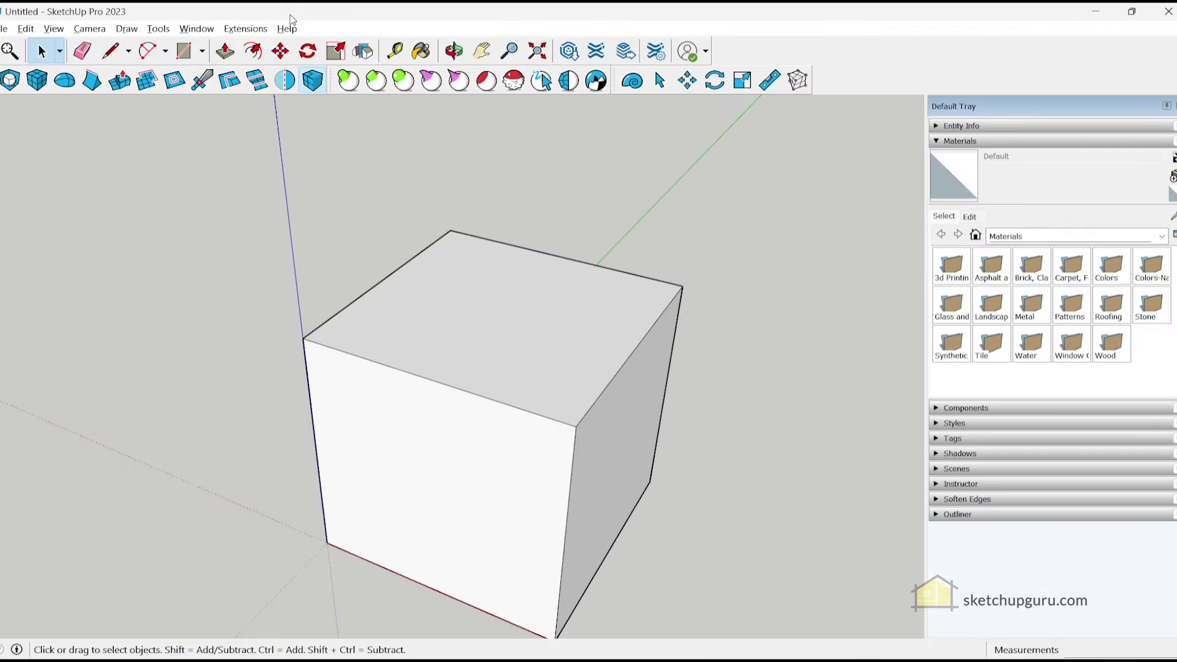
Install the Bevel-1.0.1 (1).rbz file through the Extension Manager
click(245, 28)
click(254, 61)
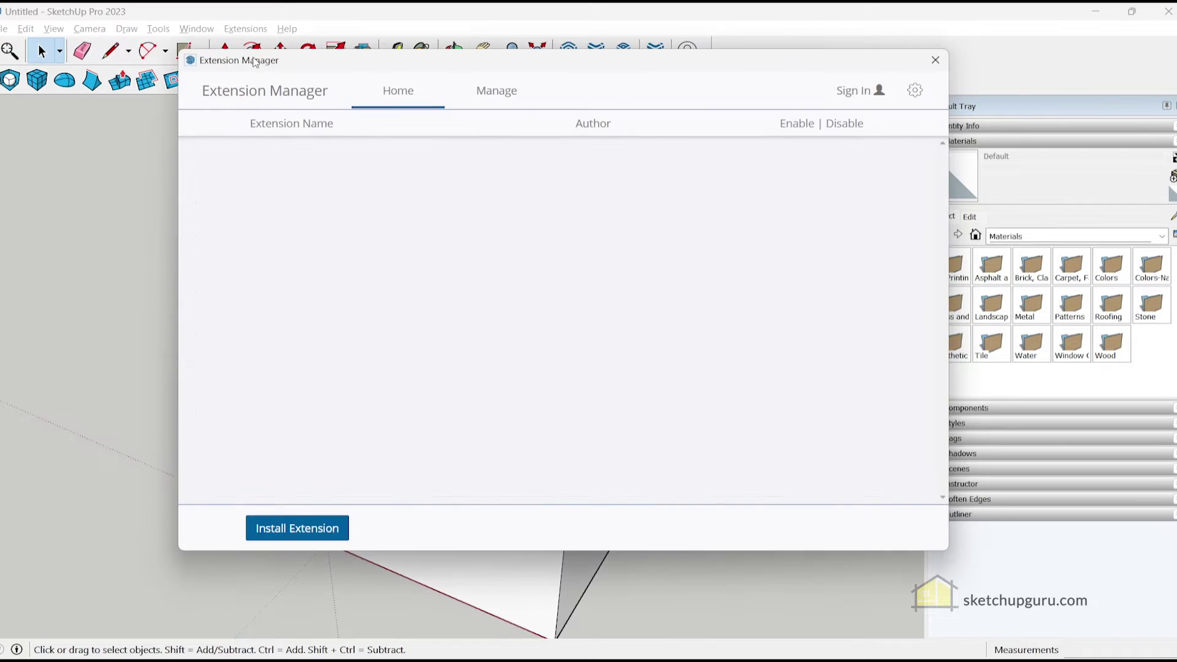
click(318, 529)
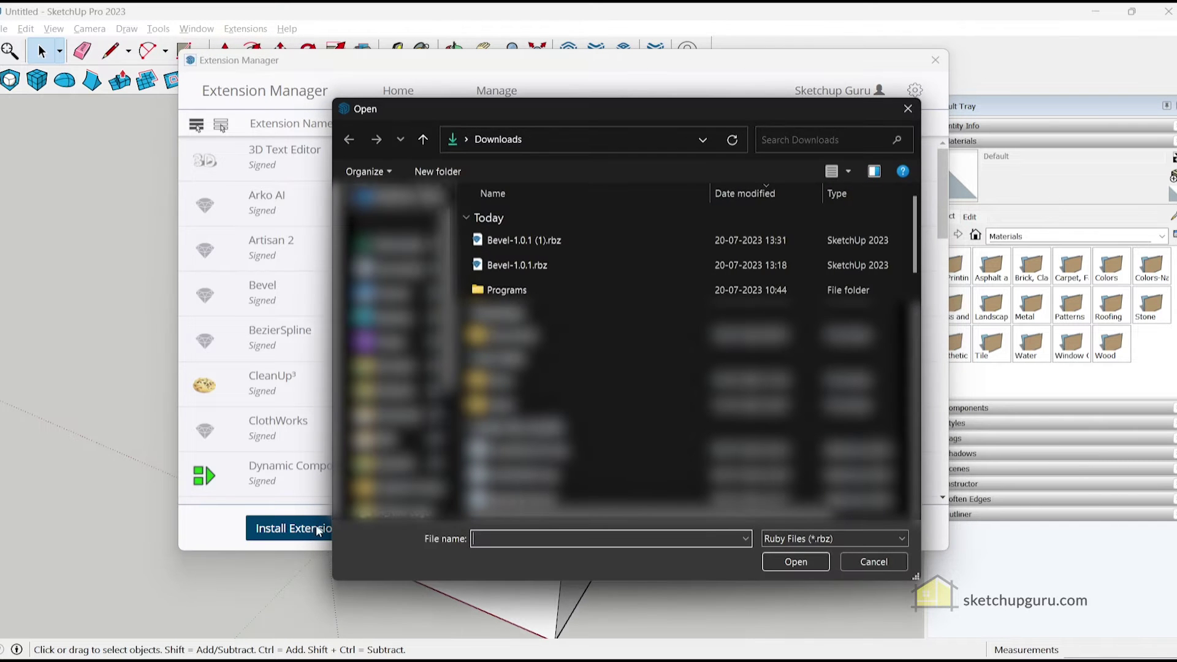
click(590, 236)
click(804, 561)
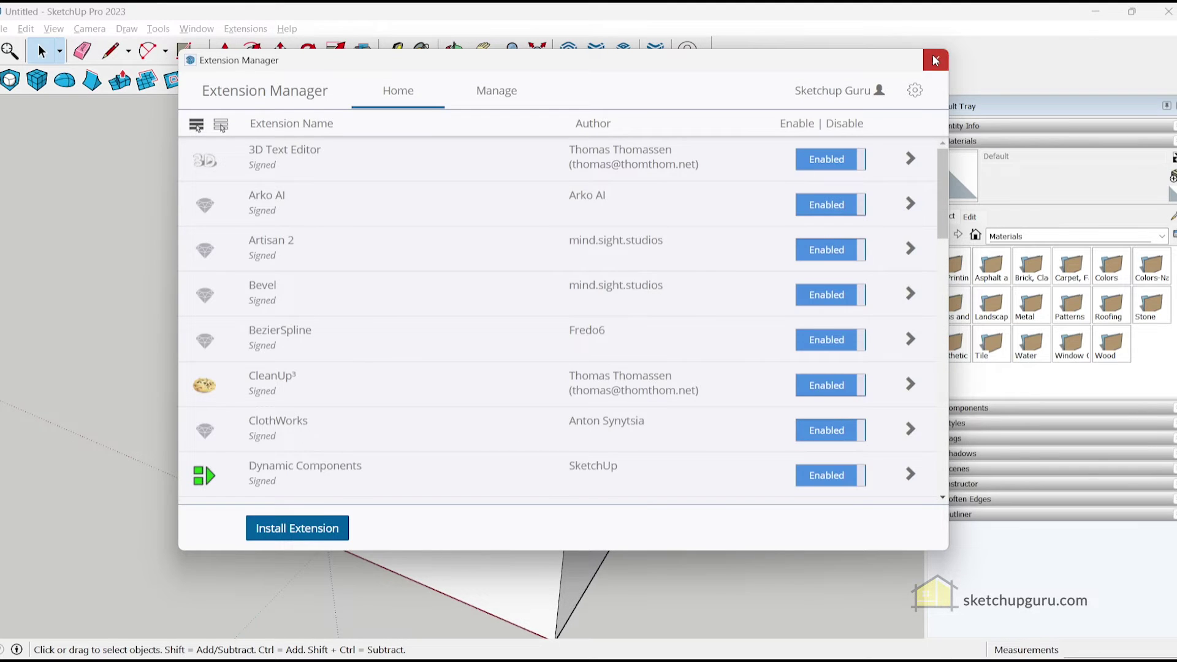
click(936, 60)
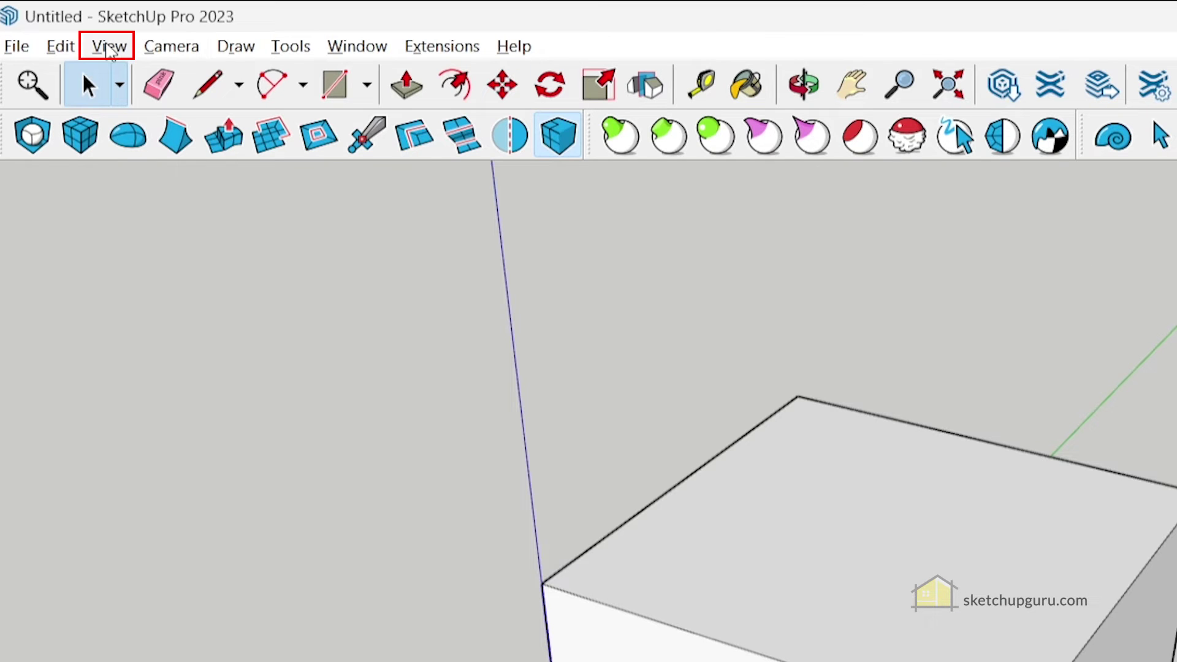
Turn on the Bevel toolbar from View > Toolbars
click(109, 49)
click(153, 73)
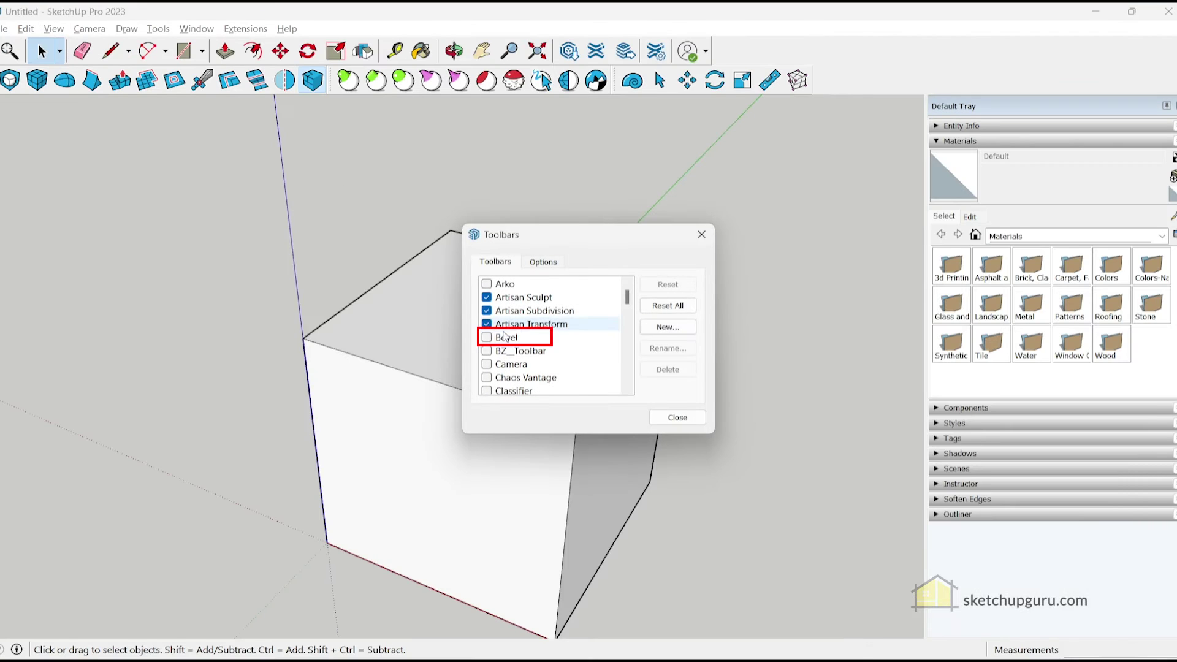
click(487, 337)
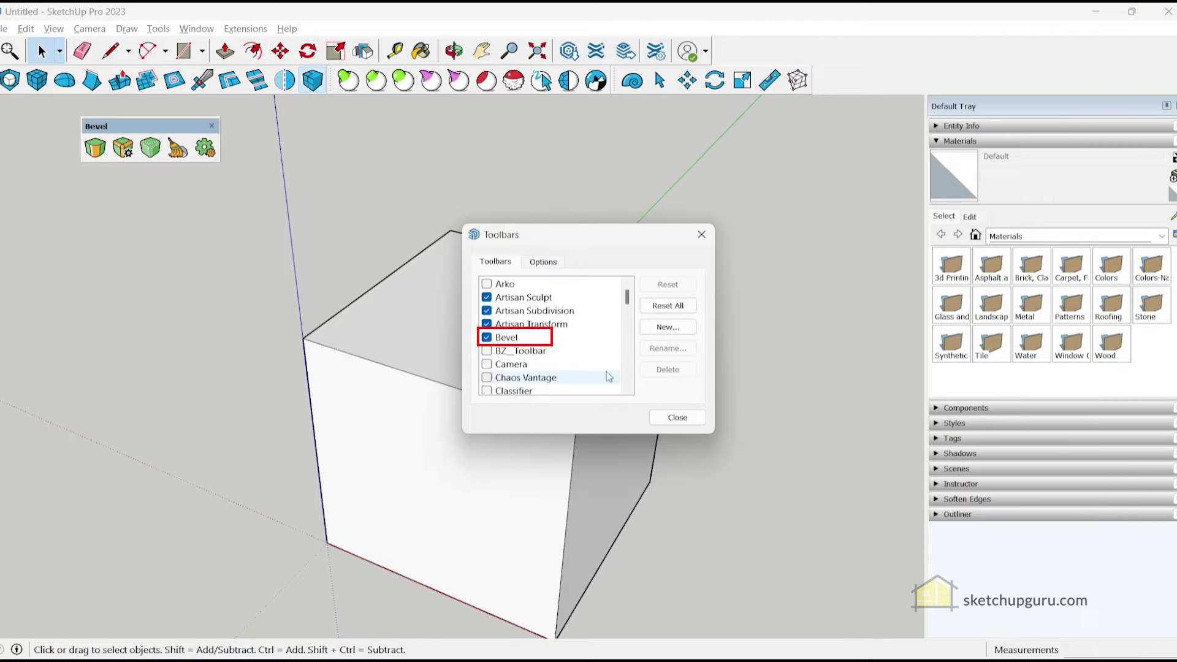
click(678, 418)
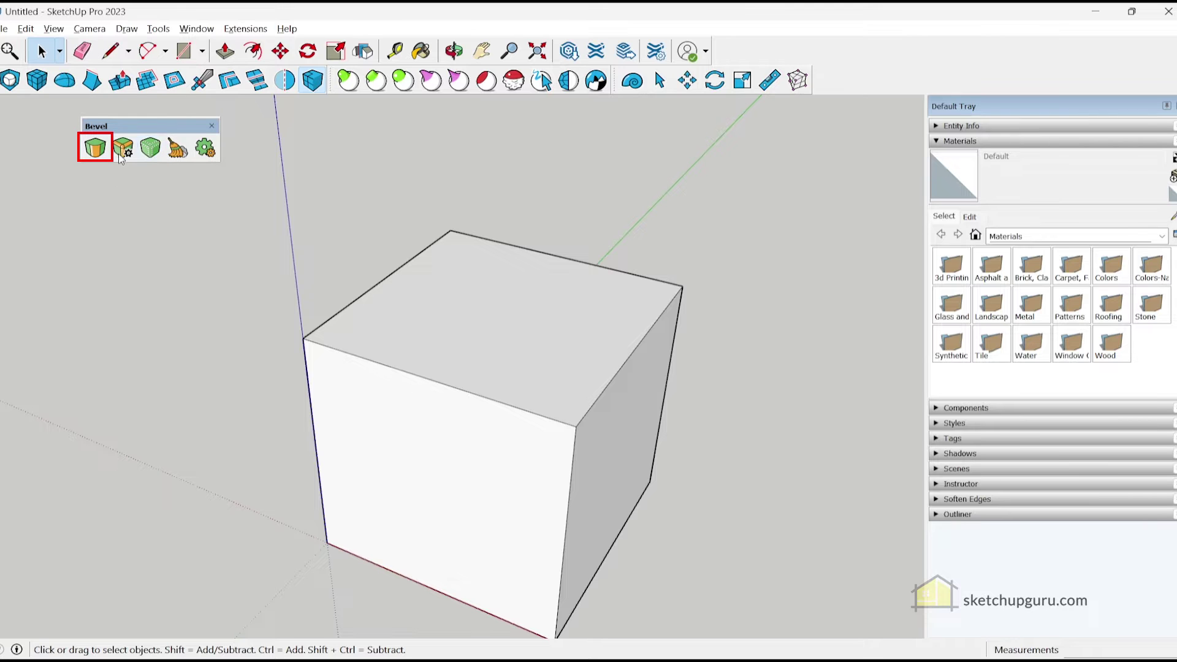
Activate the Bevel trial licence with the account e-mail and the pasted licence key
click(95, 149)
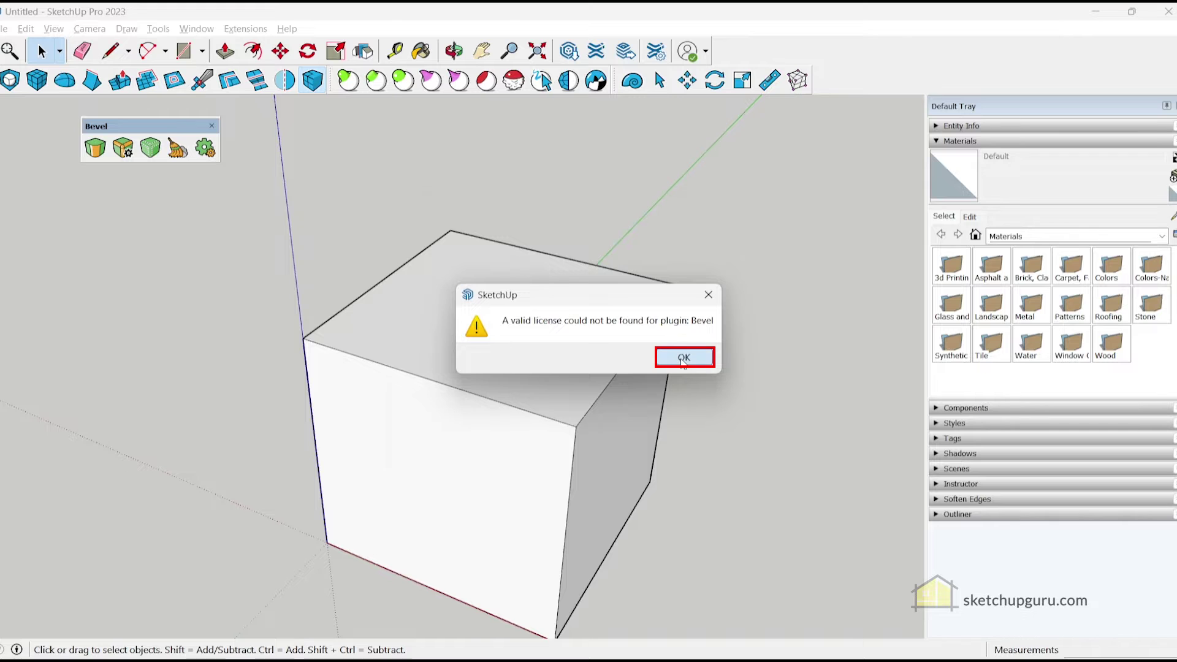
click(683, 359)
click(600, 422)
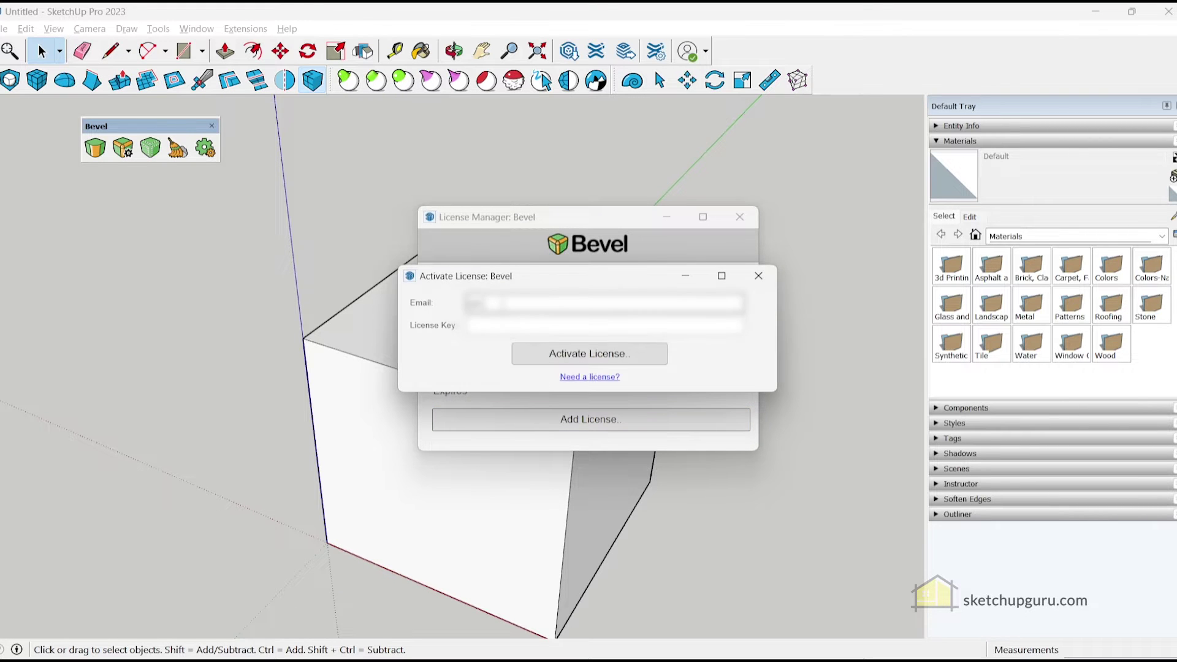
text(mail)
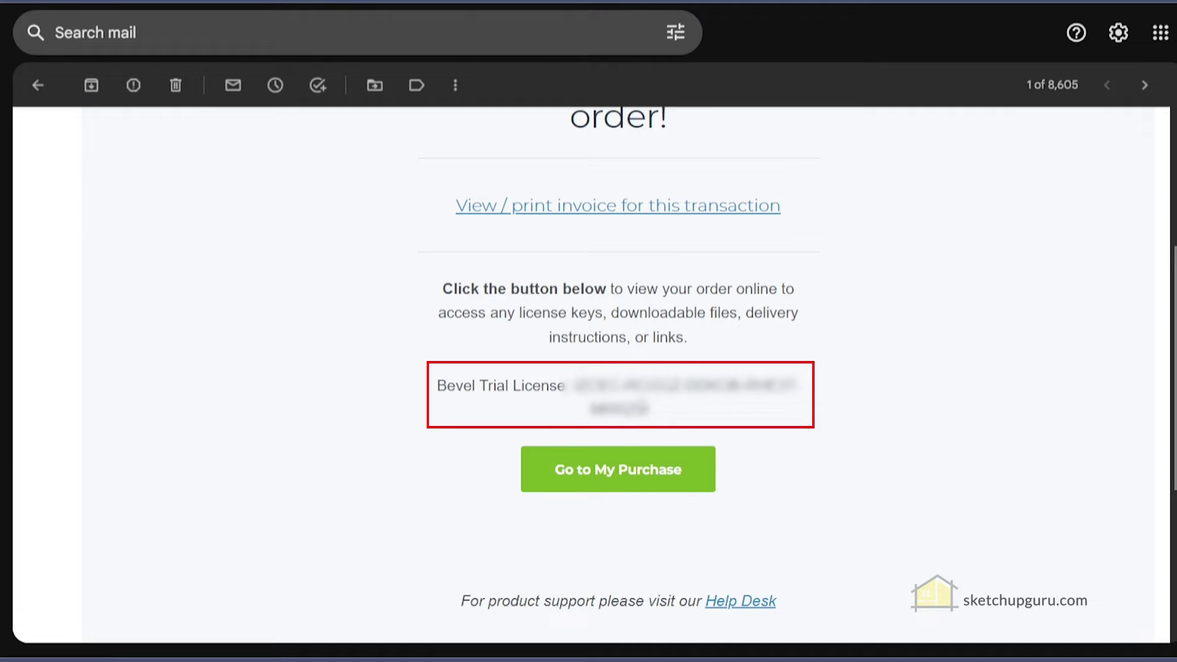
drag(647, 409, 573, 385)
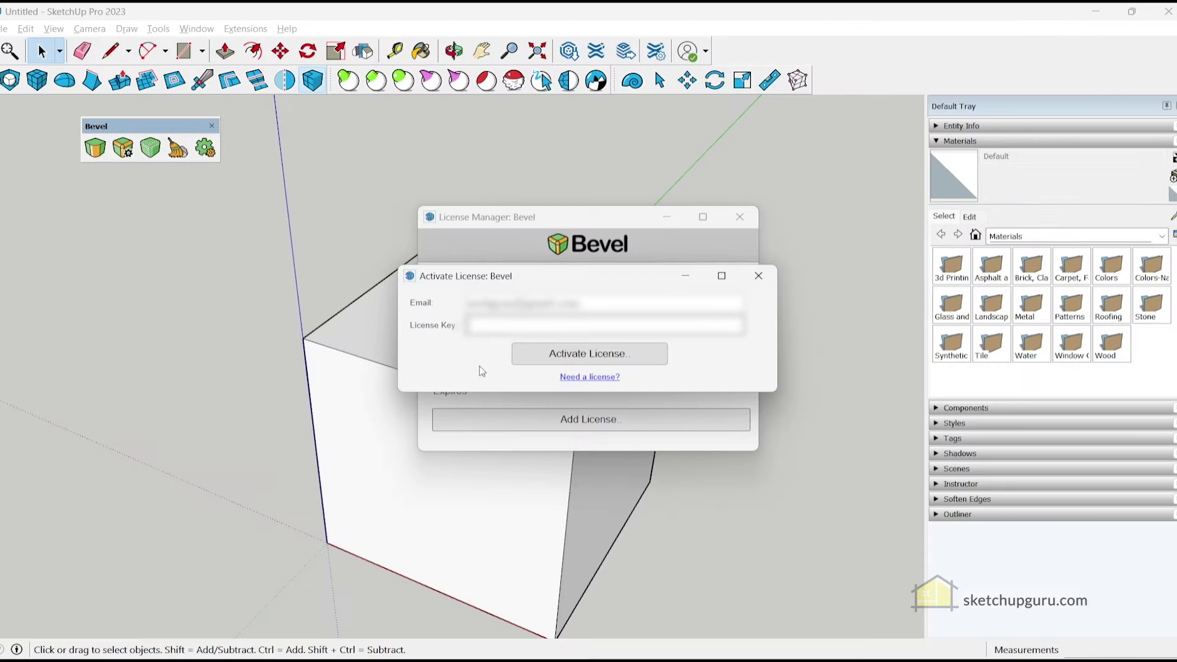
key(ctrl+v)
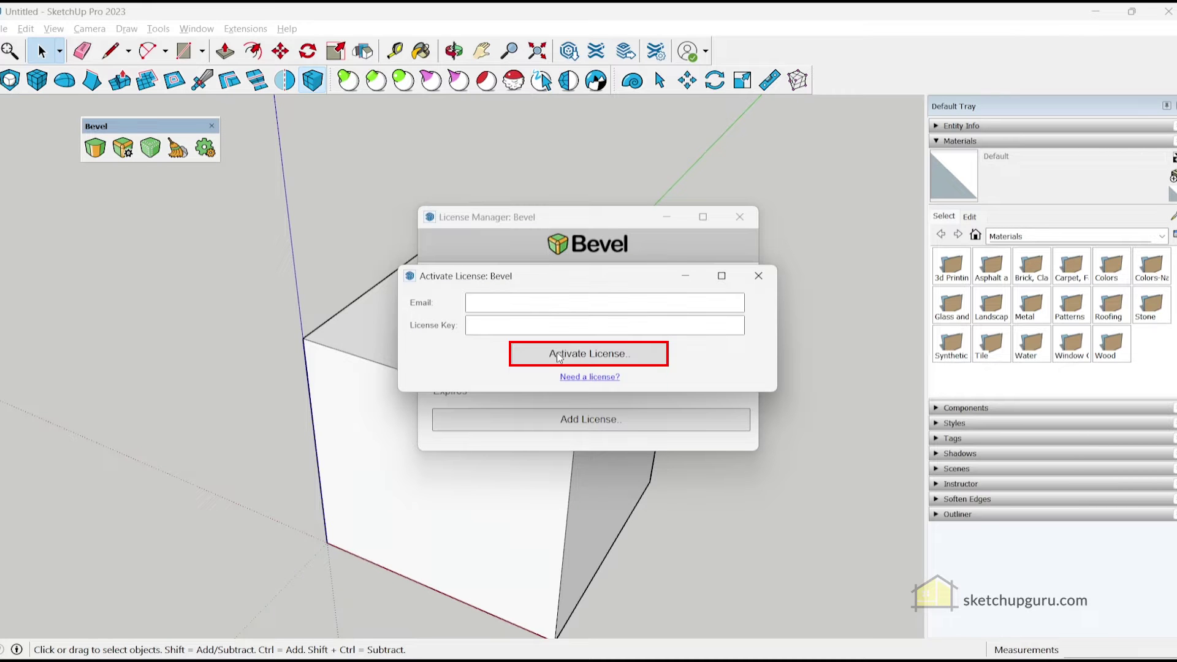
click(589, 354)
click(631, 360)
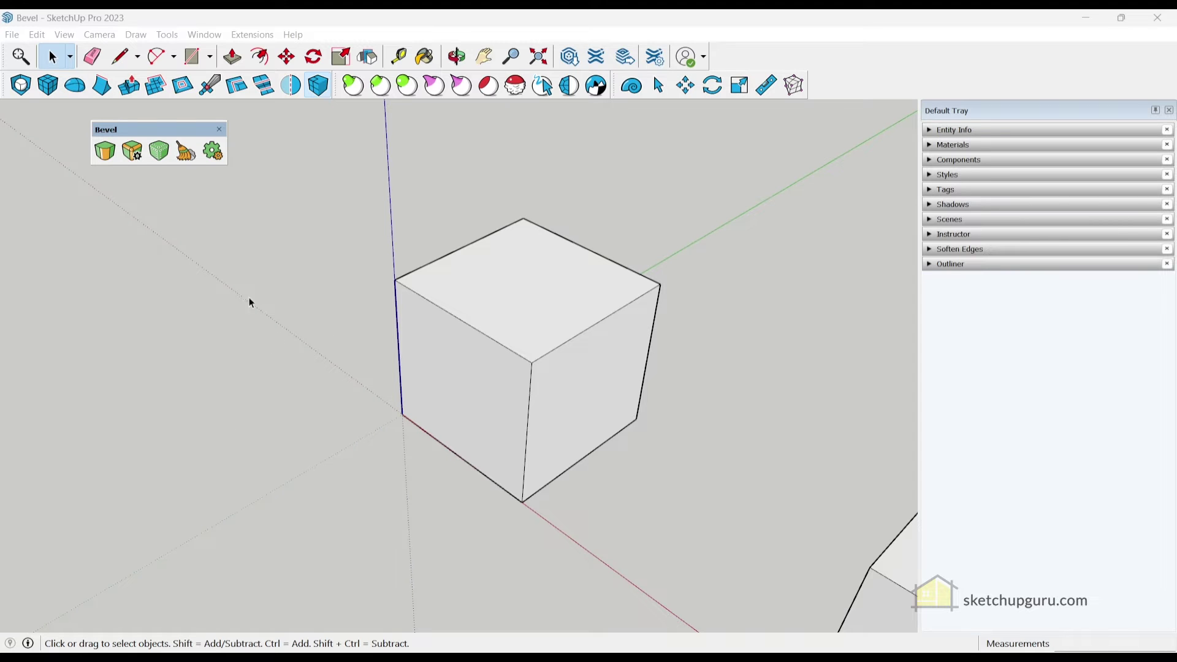
With the Bevel tool at 24 segments, pick the three edges meeting at the cube's front corner
click(108, 158)
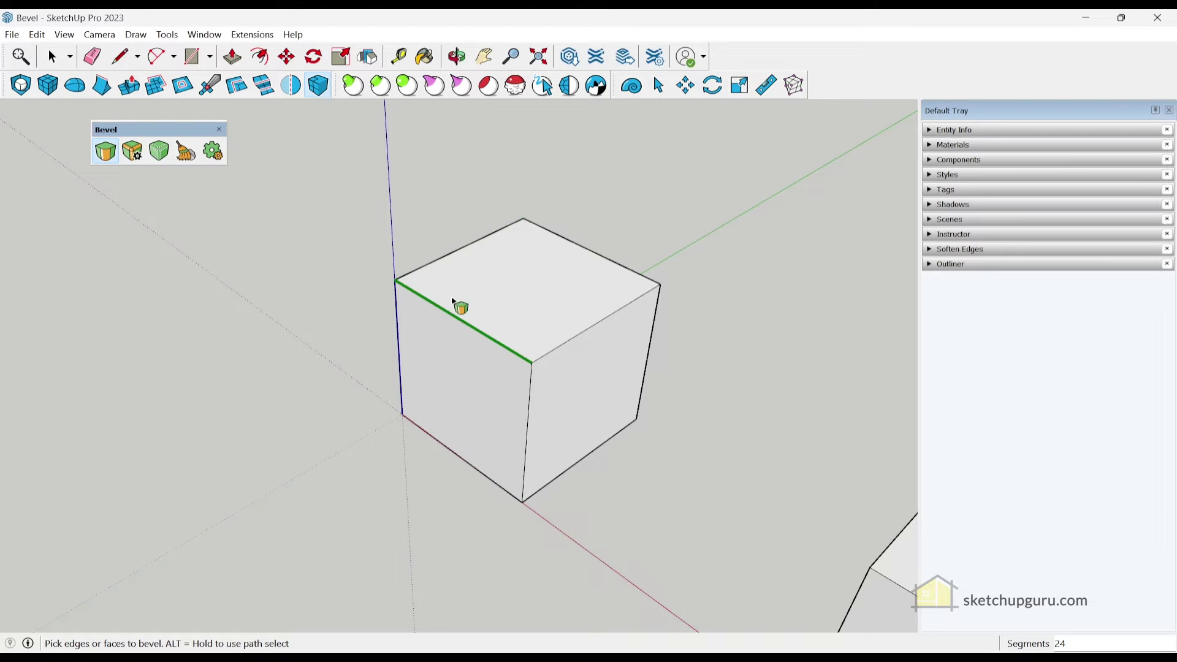
click(489, 301)
scroll(534, 365, up, 5)
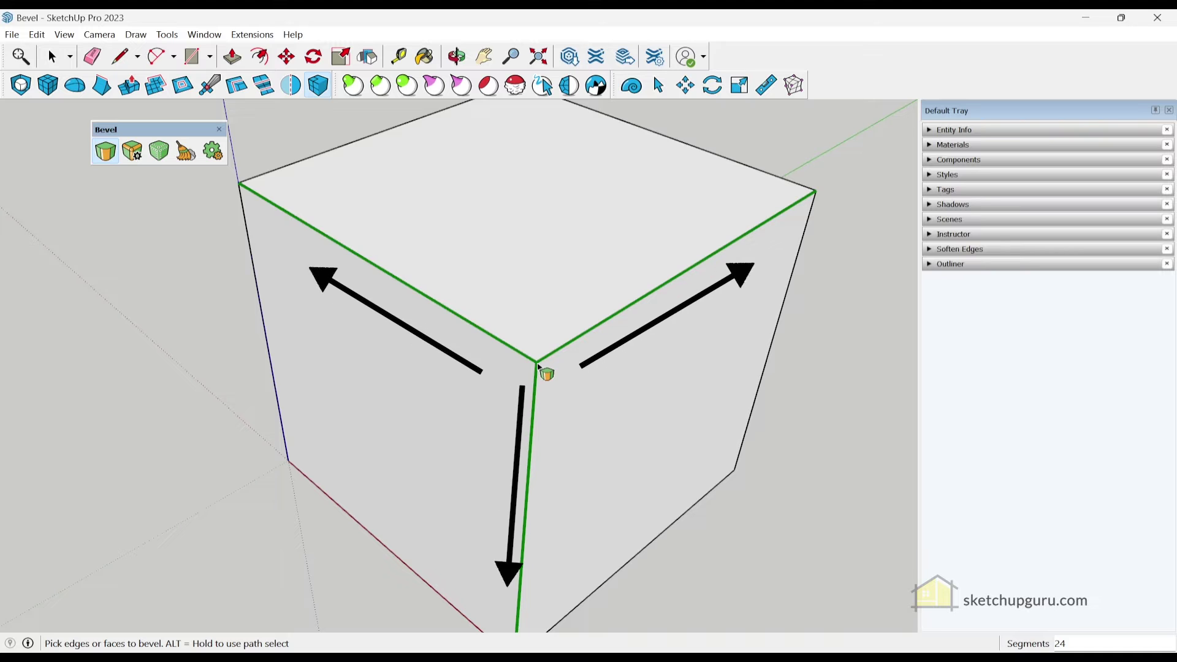
scroll(539, 368, down, 4)
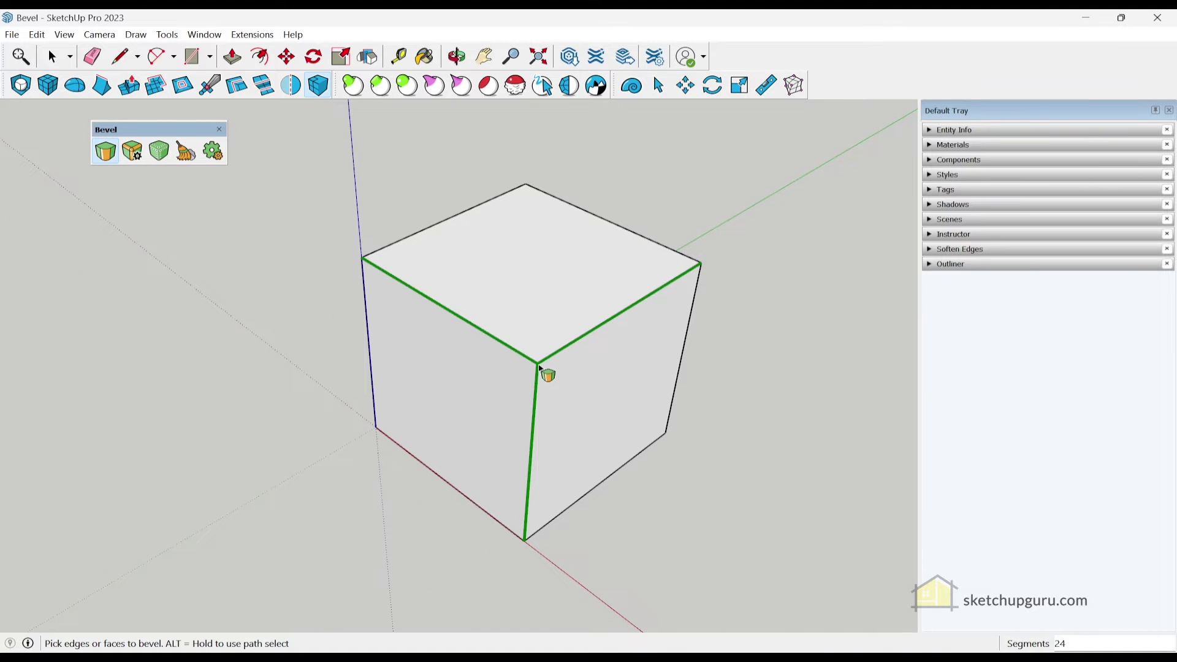
click(540, 366)
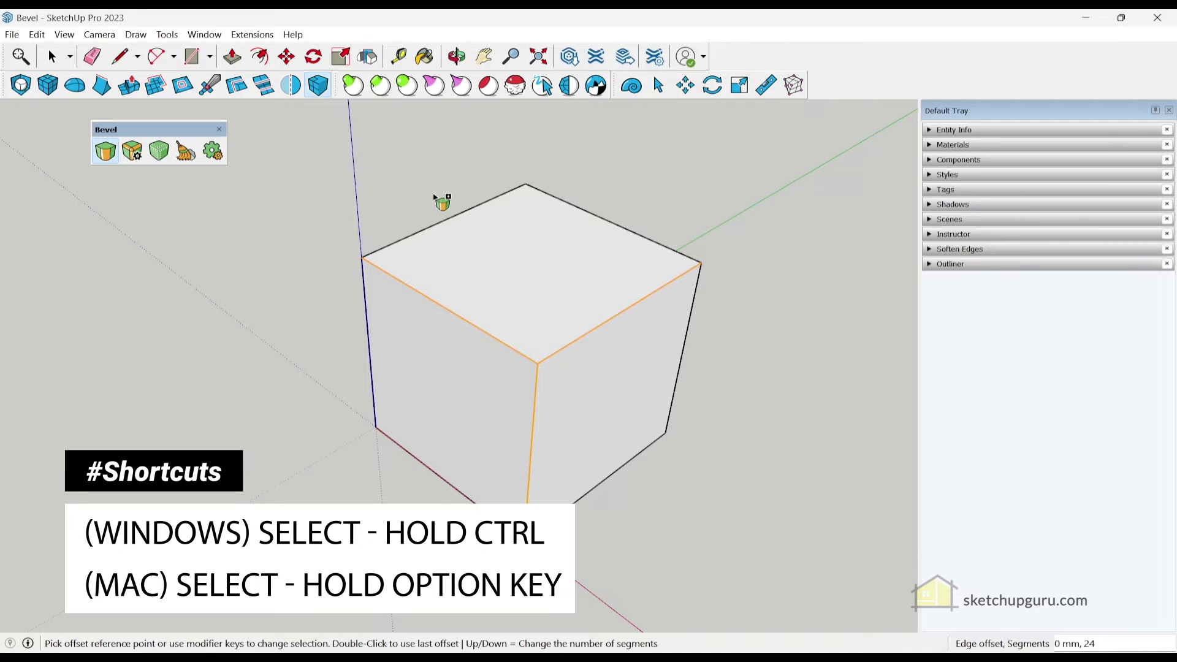
Add the lower-left, left vertical, right vertical and bottom-right edges to the bevel selection
ctrl+click(420, 464)
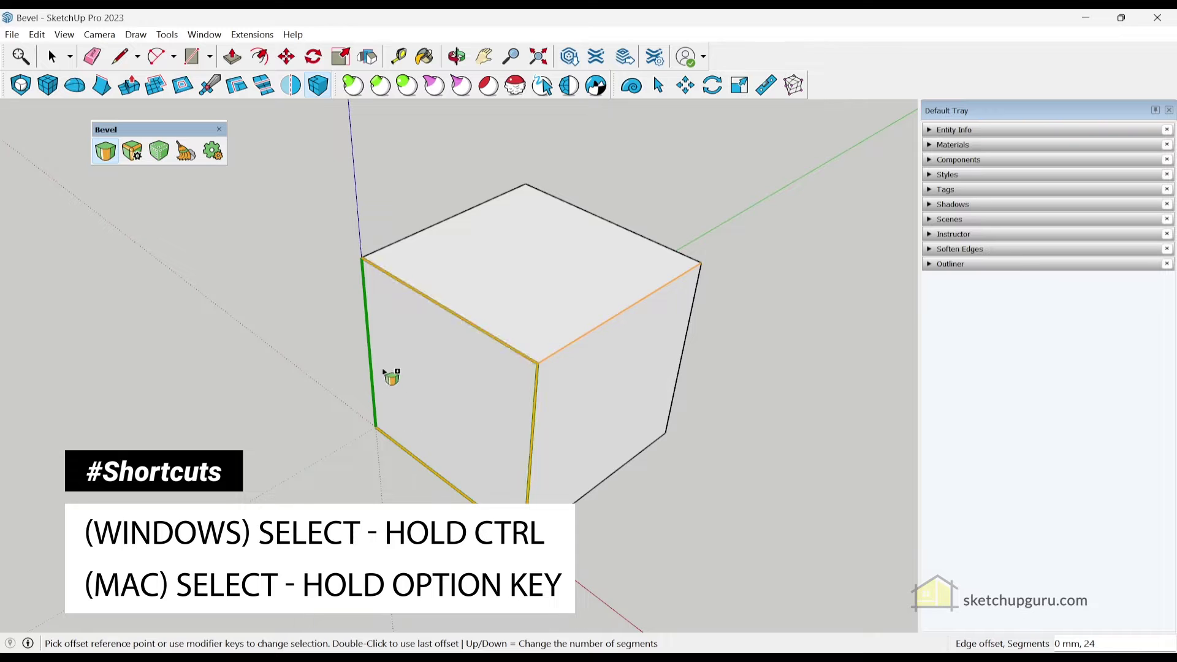
ctrl+click(380, 355)
ctrl+click(697, 311)
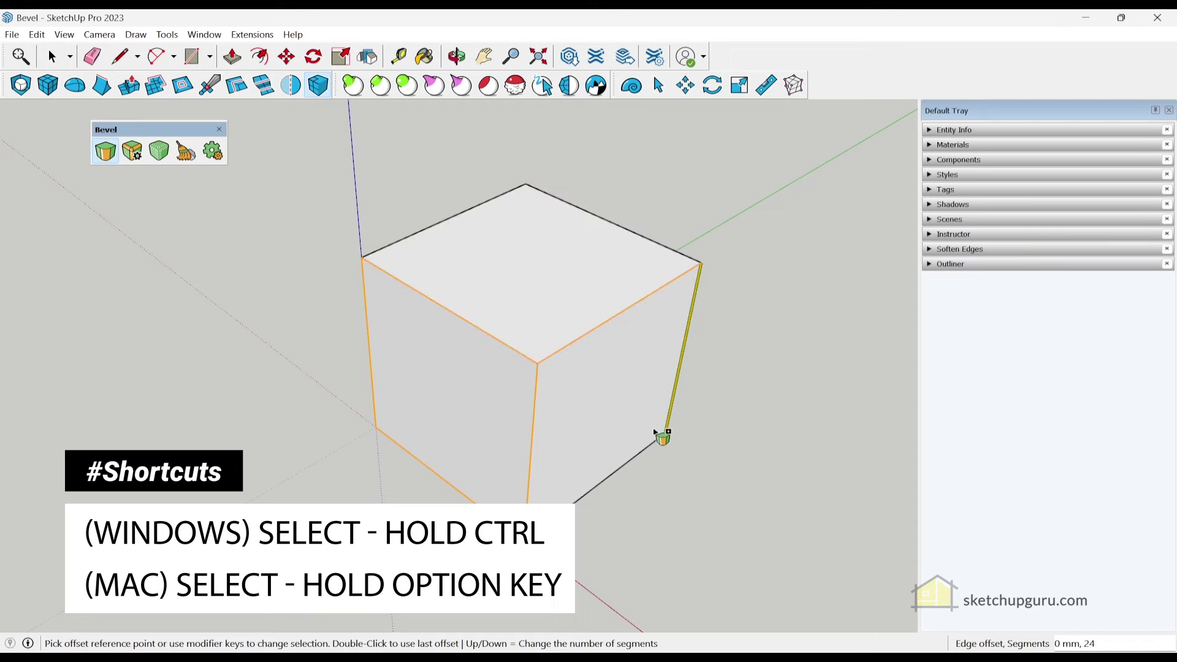
ctrl+click(626, 467)
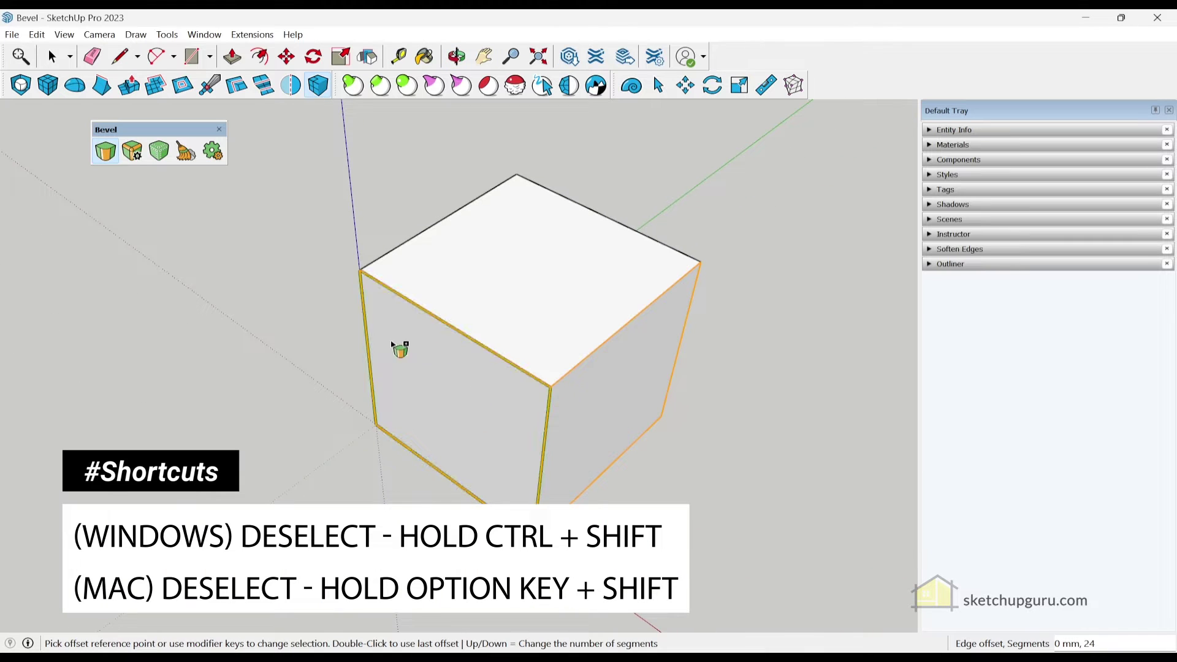
Remove the cube's left-side edges from the bevel selection and orbit to check
ctrl+shift+click(404, 247)
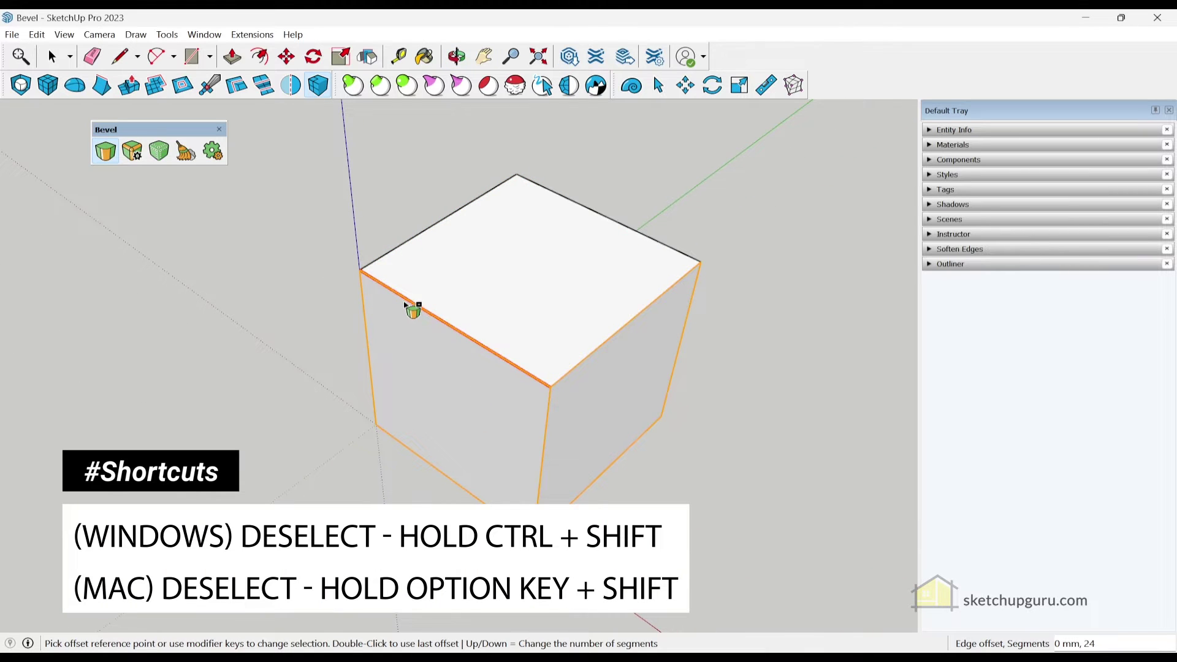
ctrl+shift+click(412, 305)
ctrl+shift+click(371, 325)
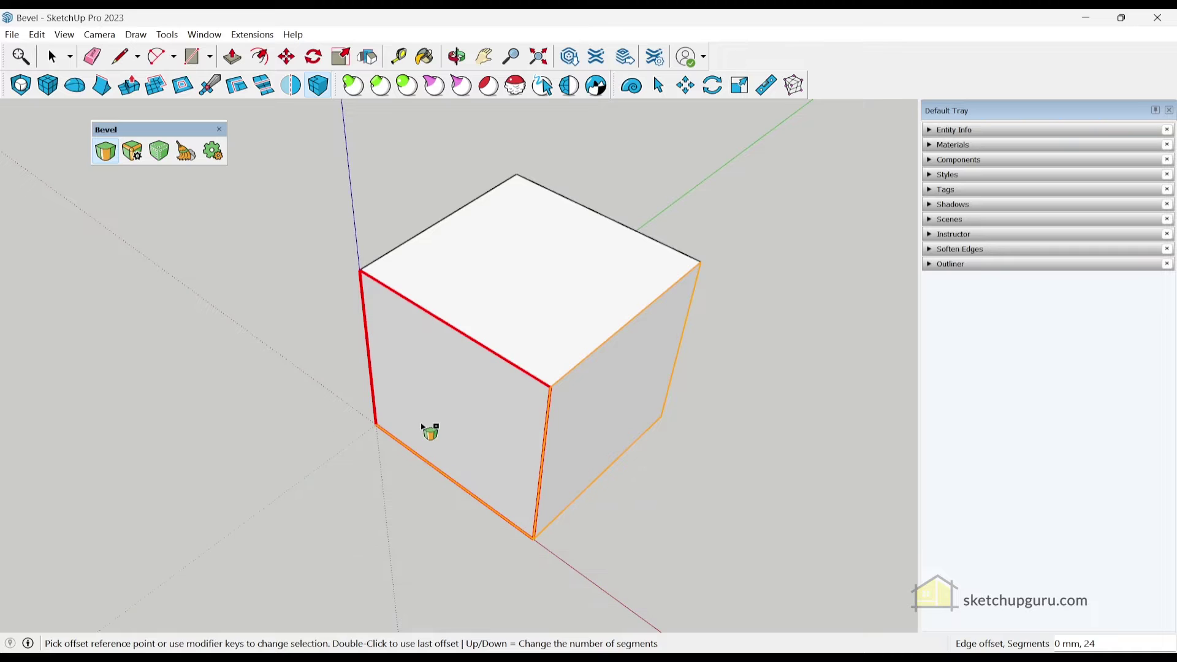
ctrl+shift+click(436, 469)
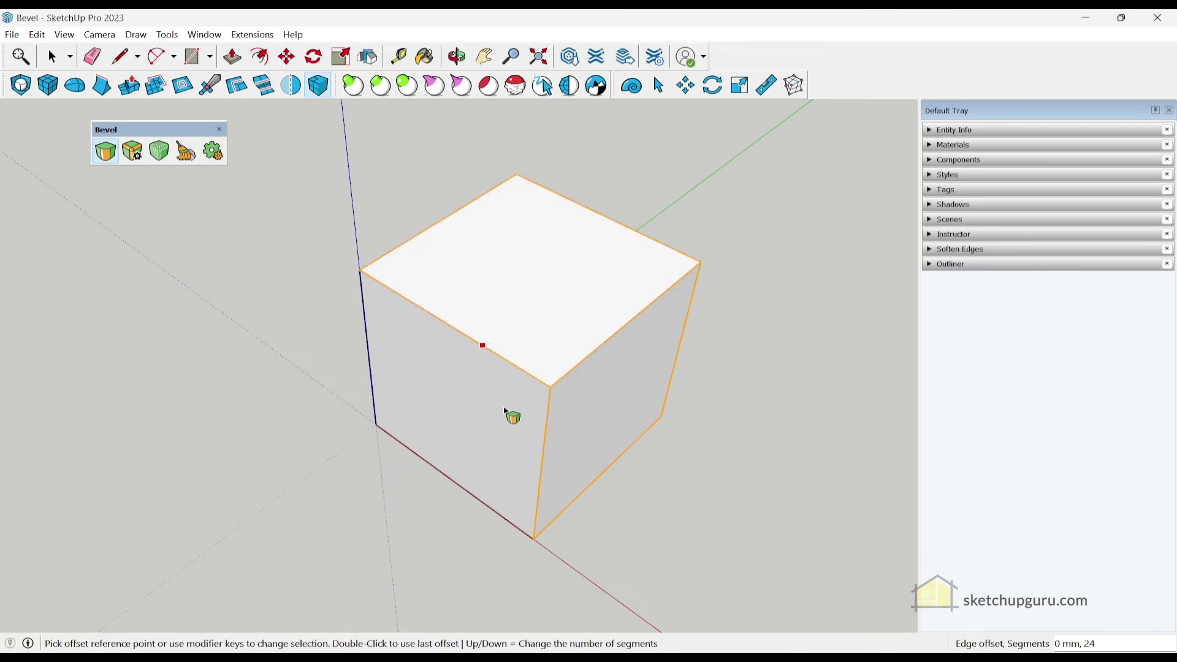
middle_drag(509, 415, 471, 398)
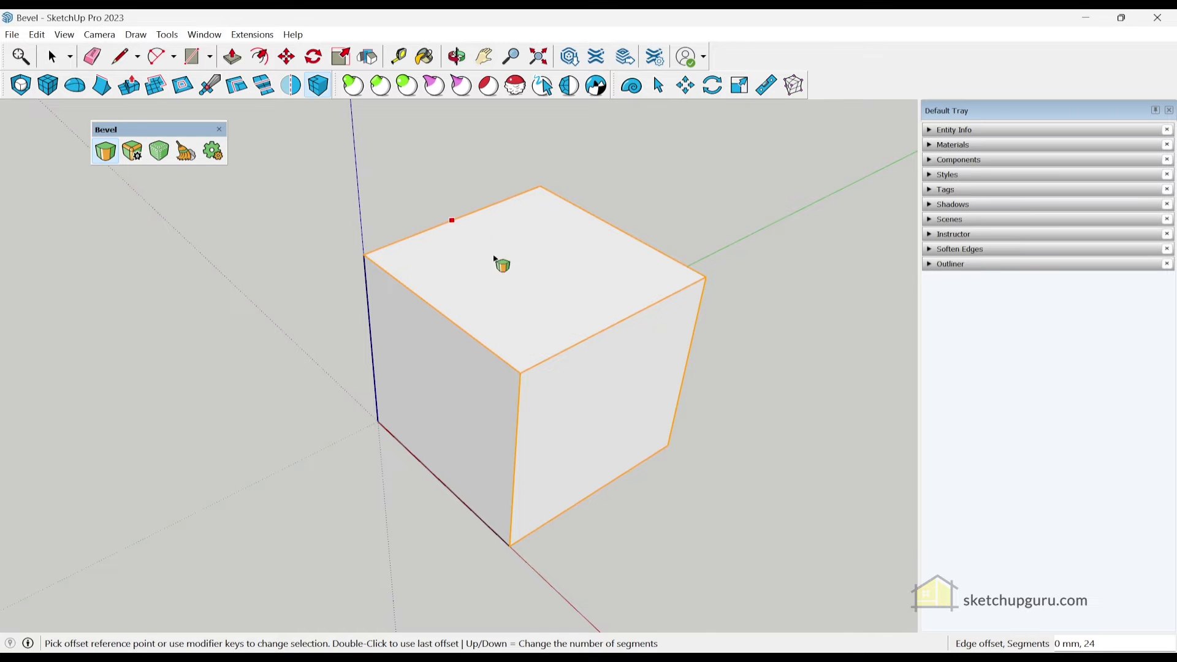
Apply a 100 mm, 24-segment bevel to the selected edges and inspect from a lower view
click(602, 354)
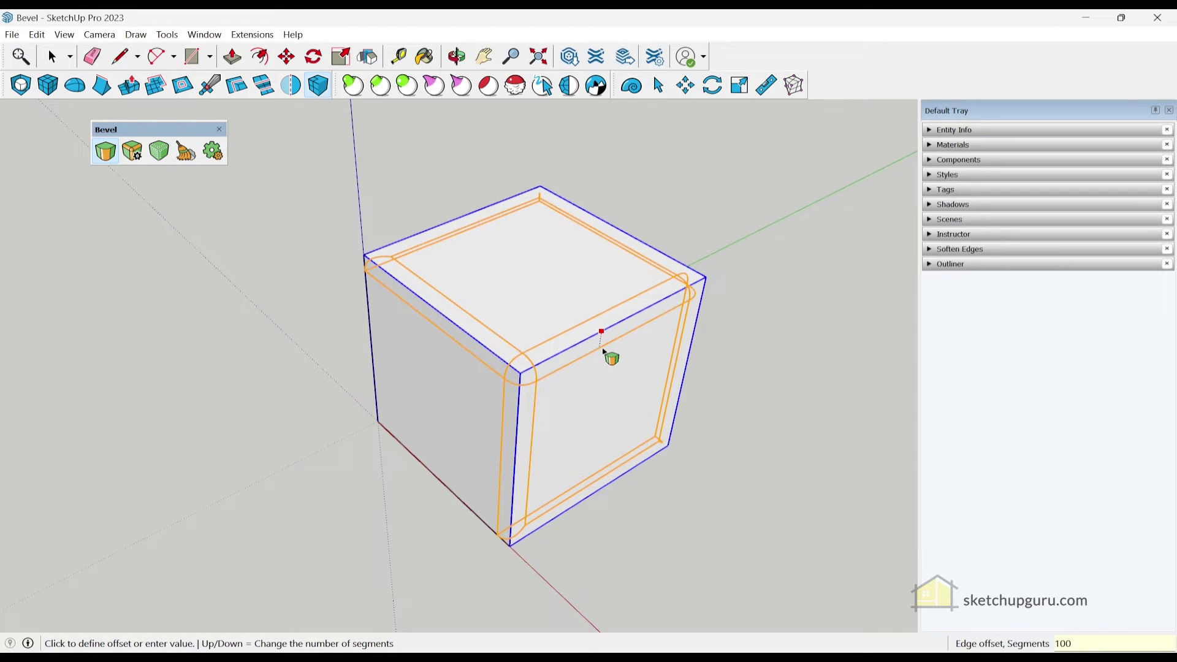
click(605, 353)
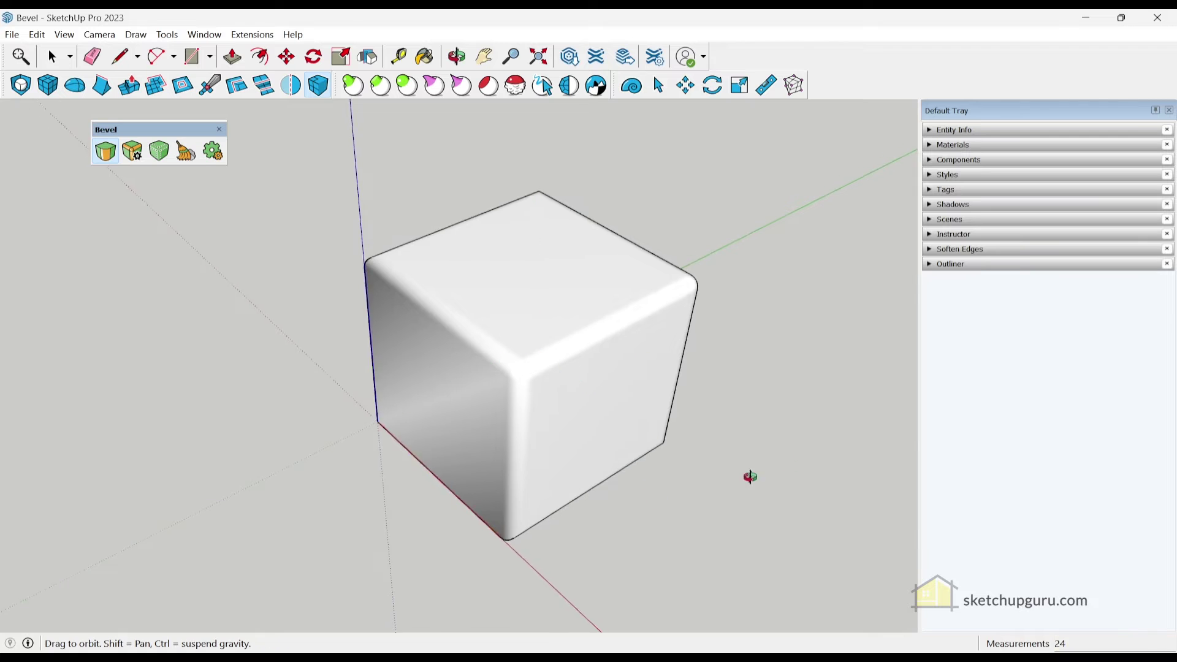
middle_drag(748, 476, 460, 403)
Select the whole middle cube and bevel all its edges
scroll(417, 313, down, 5)
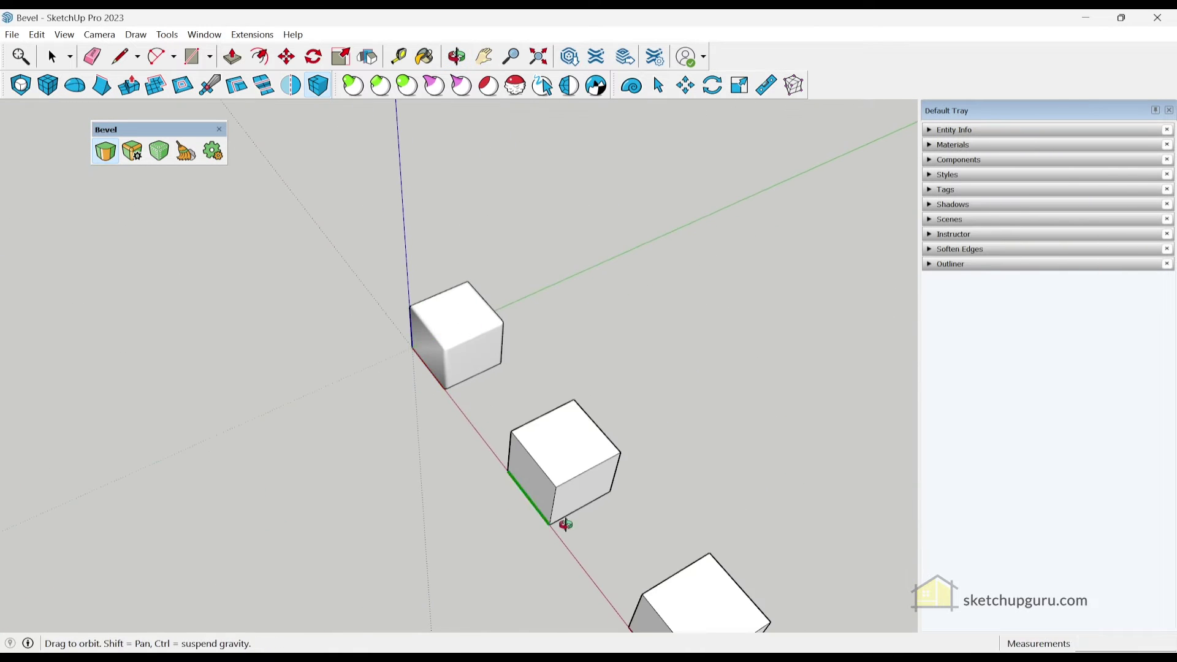
middle_drag(560, 520, 594, 517)
scroll(469, 434, up, 1)
scroll(451, 325, up, 3)
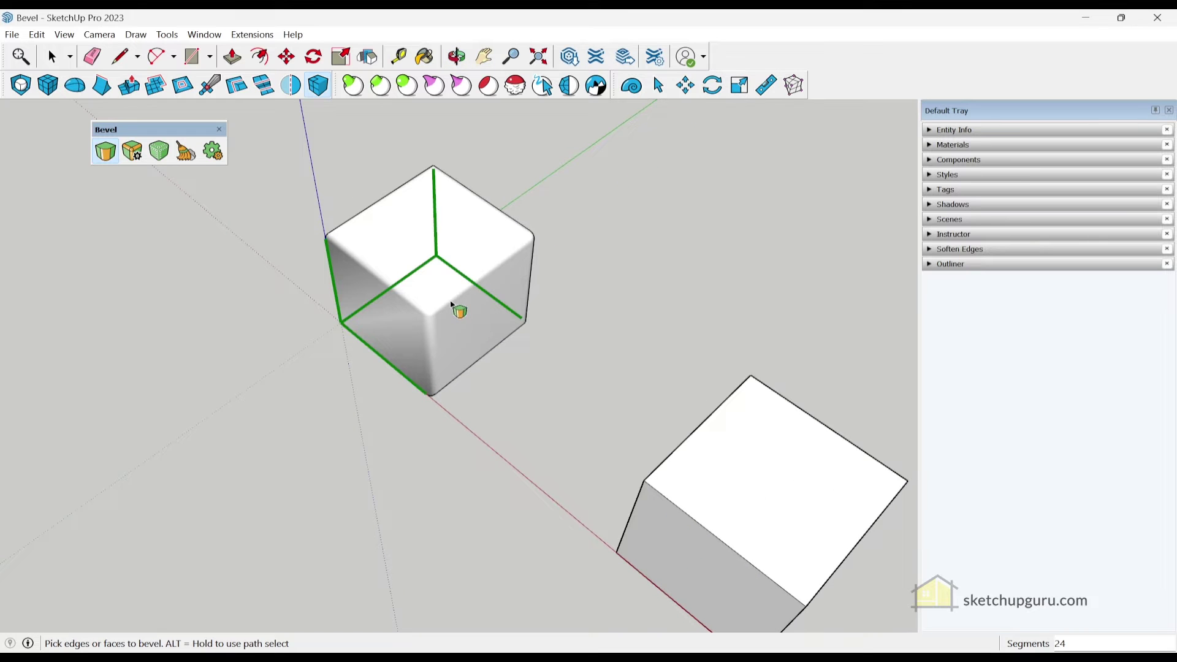
scroll(441, 337, down, 2)
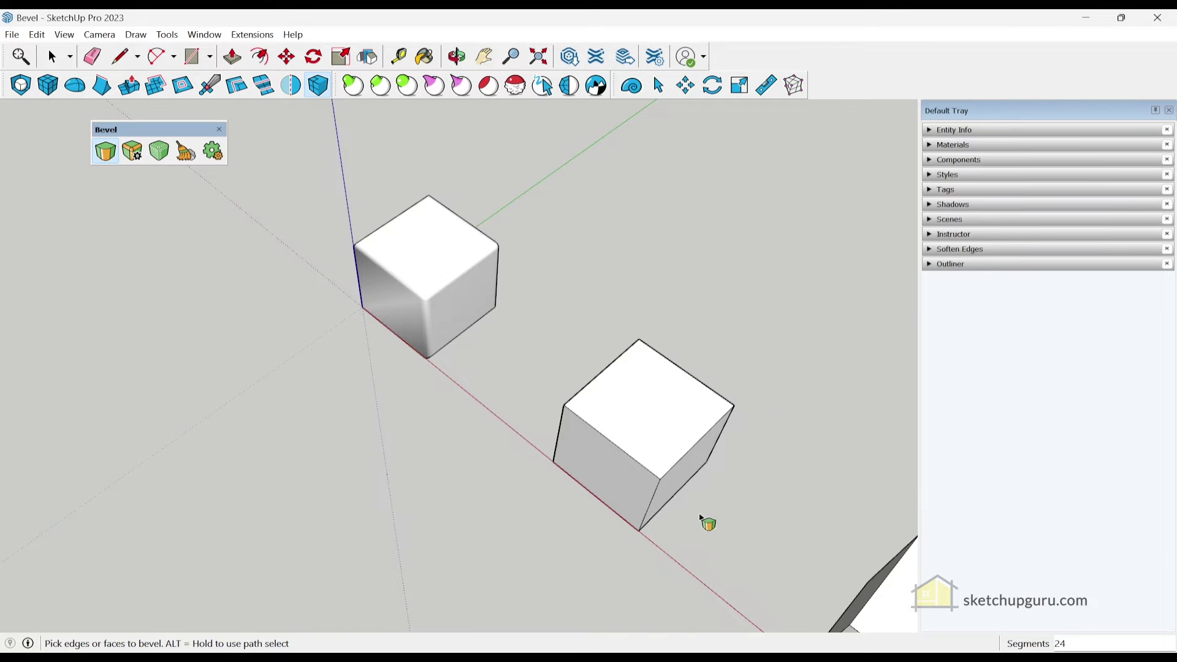
middle_drag(704, 521, 495, 437)
middle_drag(566, 371, 678, 336)
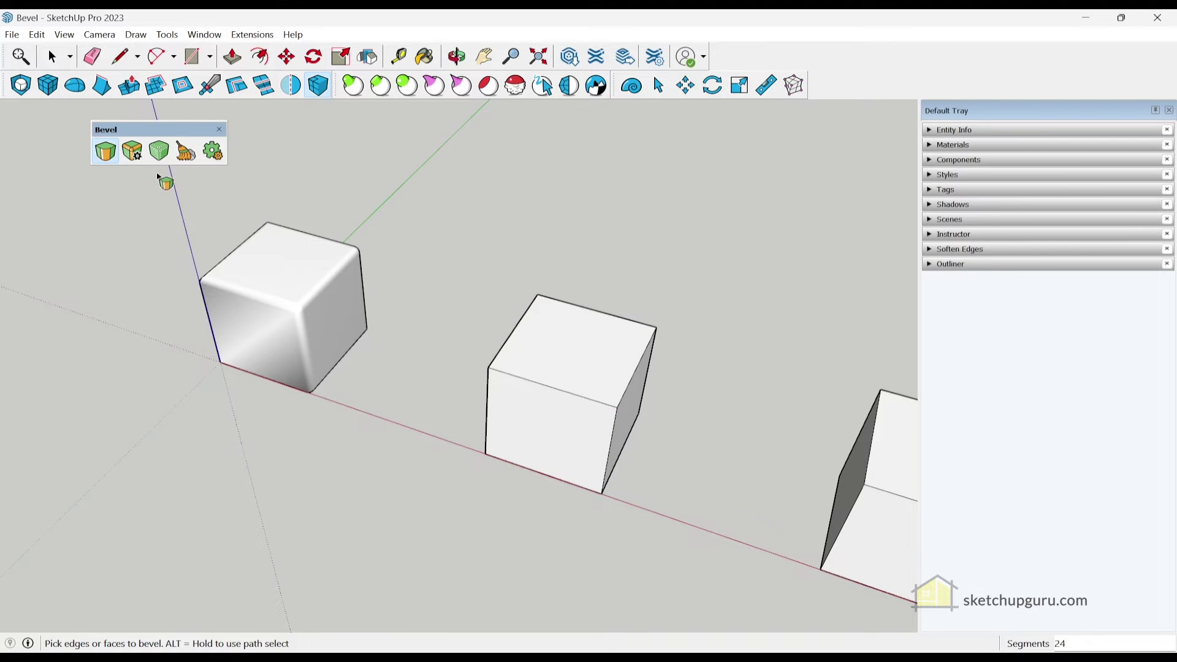
key(space)
drag(410, 231, 717, 531)
click(105, 152)
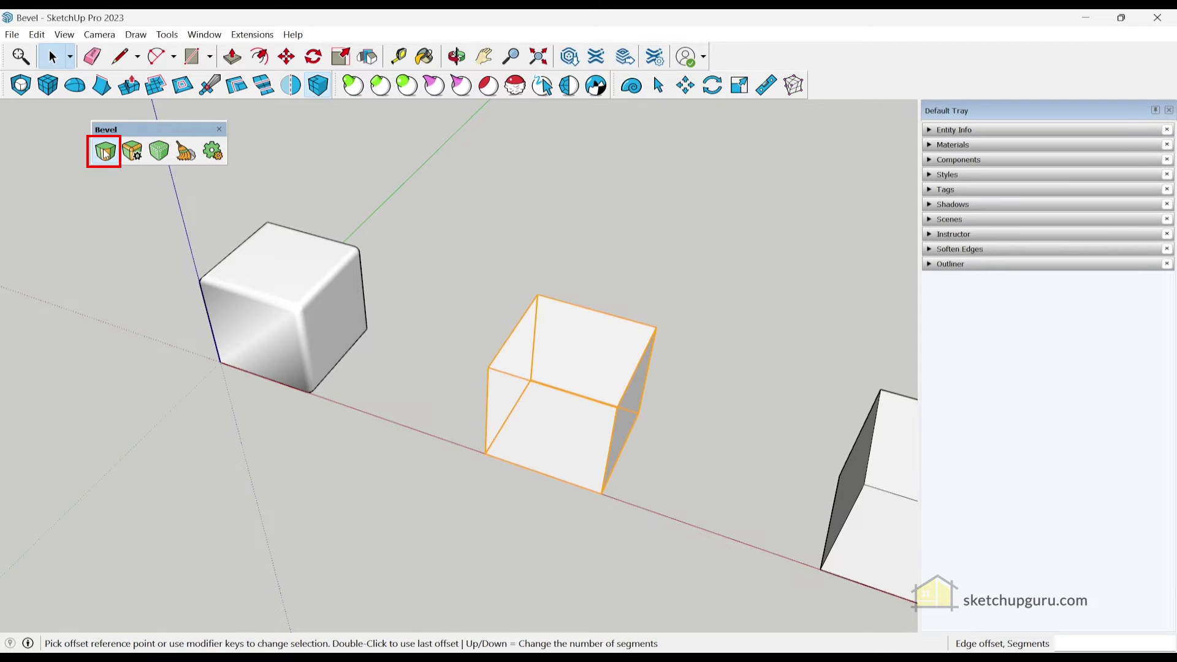
scroll(562, 409, up, 3)
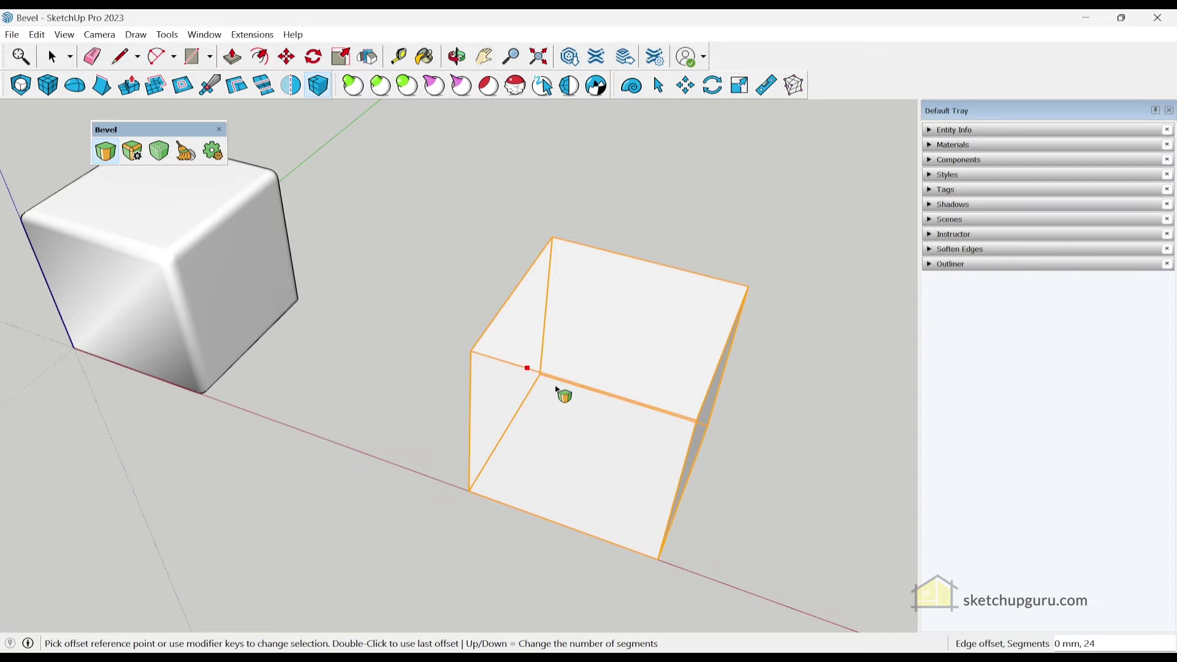
click(559, 391)
click(489, 372)
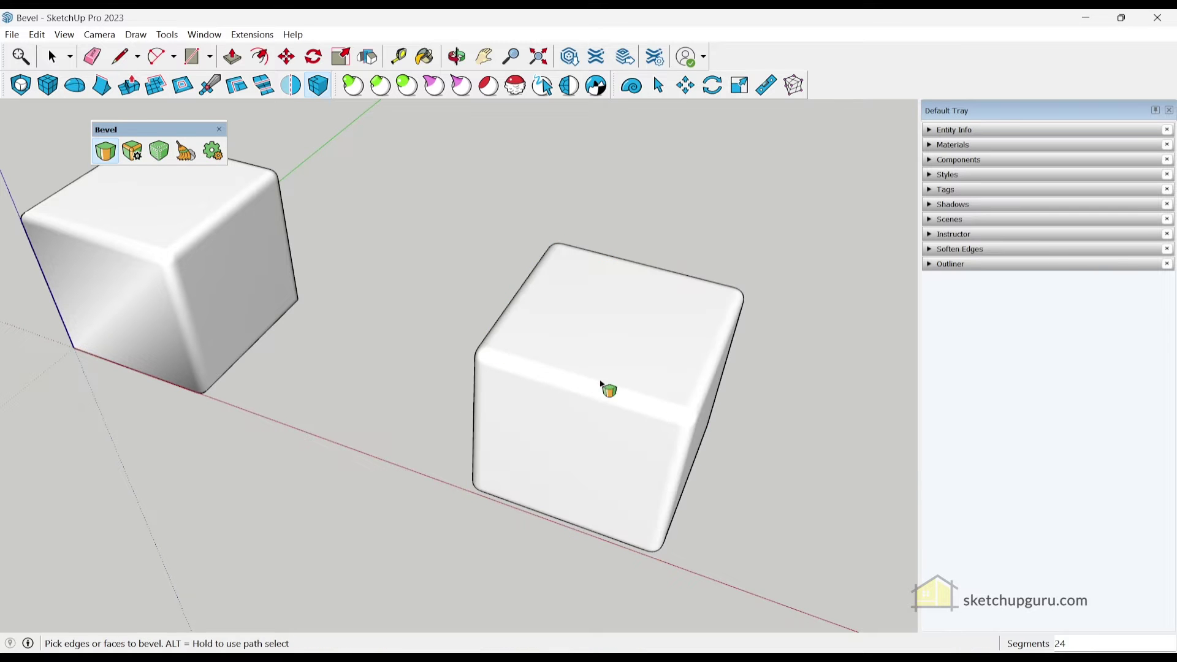
Bevel the third cube's front top edge
middle_drag(601, 385, 539, 416)
scroll(326, 244, down, 3)
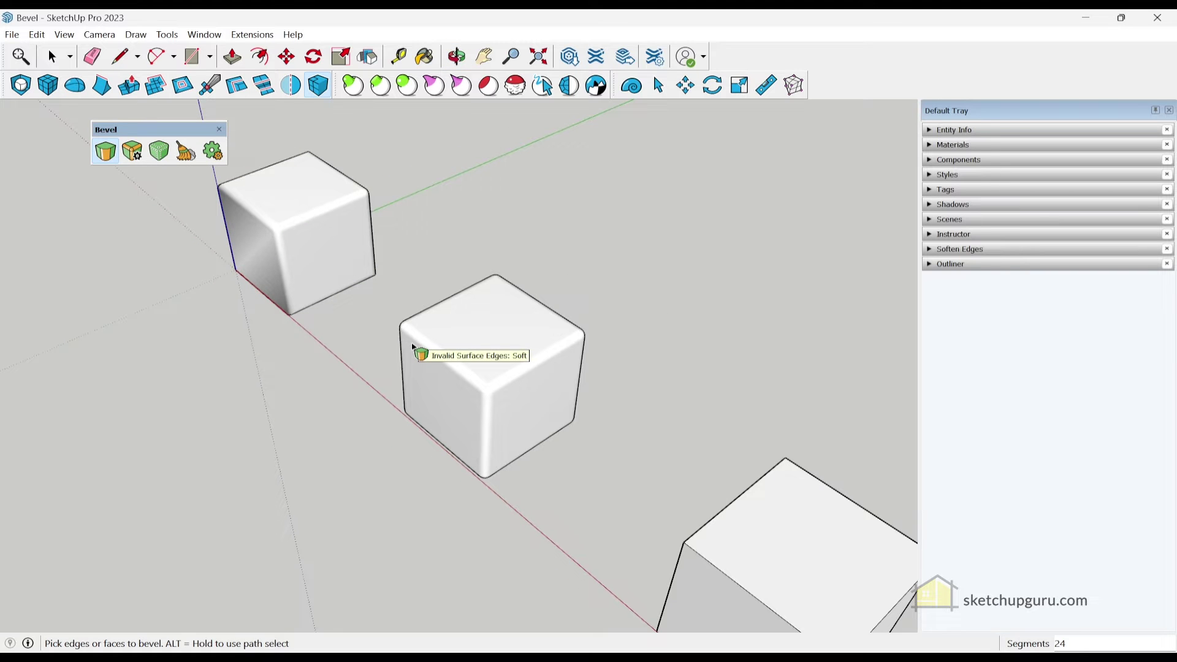
scroll(473, 310, down, 3)
middle_drag(473, 310, 467, 305)
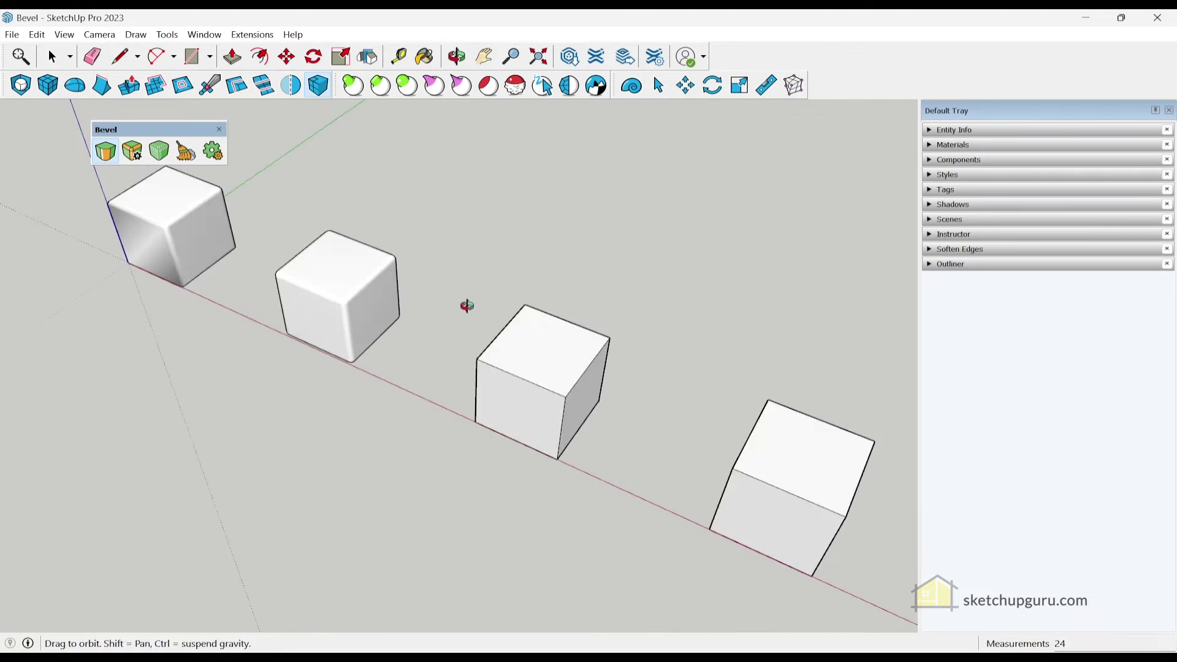
scroll(499, 337, up, 4)
click(574, 448)
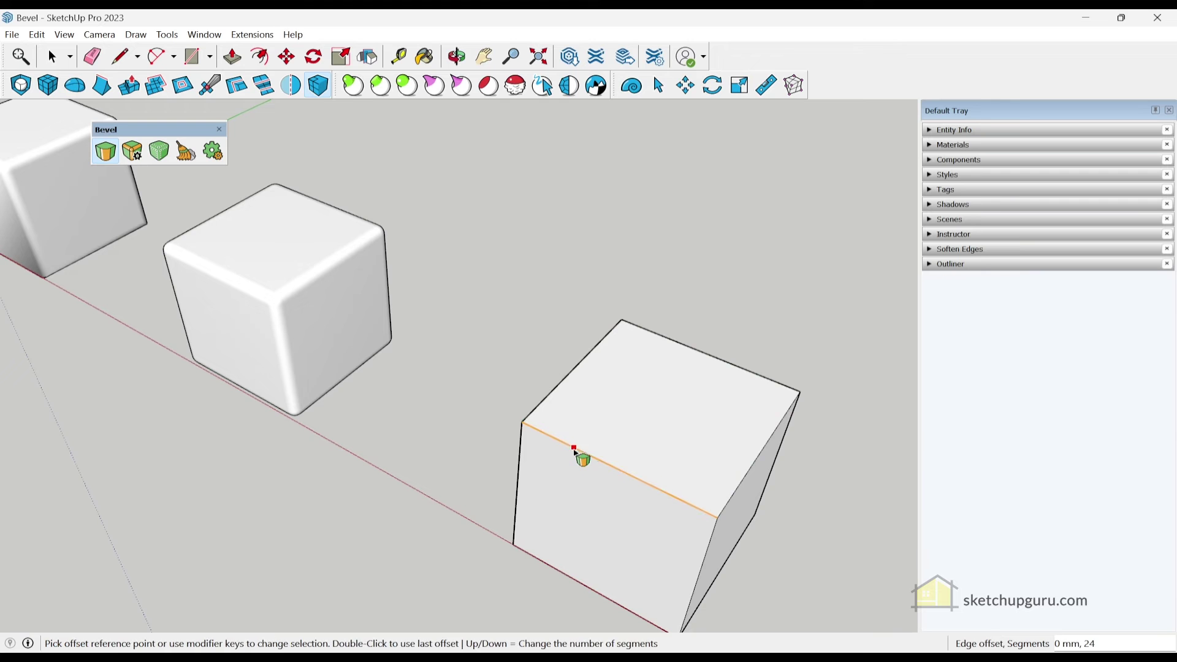
click(577, 452)
click(592, 464)
middle_drag(592, 466, 521, 440)
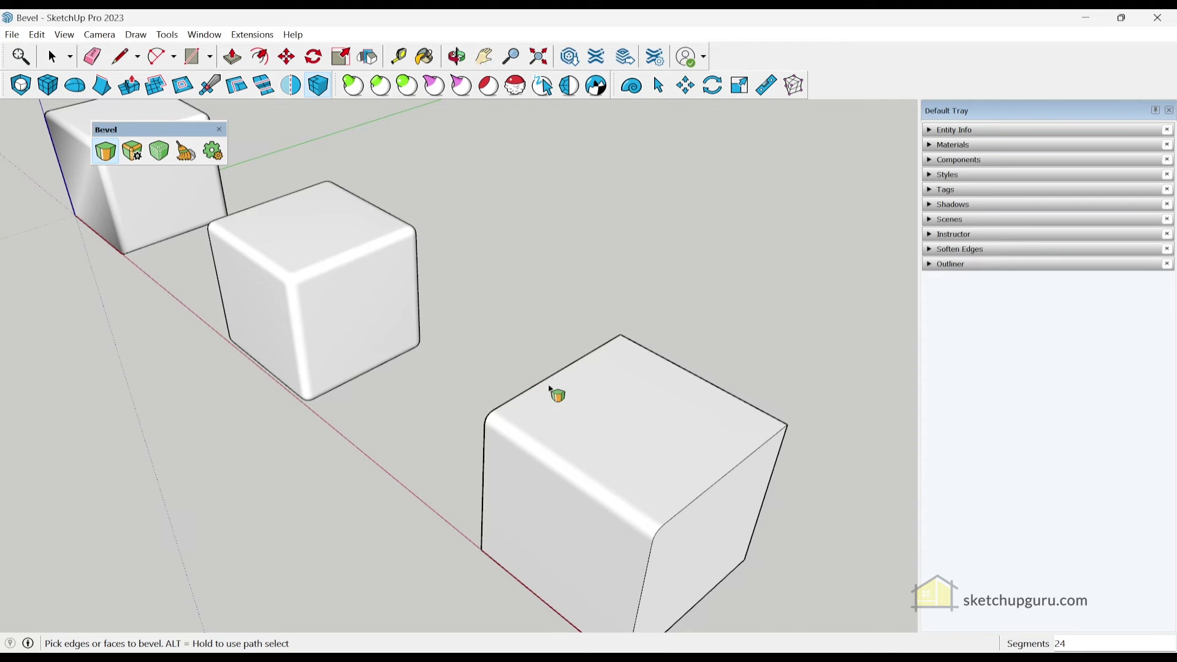
scroll(461, 299, down, 3)
scroll(613, 376, up, 3)
scroll(613, 376, down, 2)
Pick the fourth cube's top face and apply a wide 24-segment bevel to its four top edges
scroll(725, 494, down, 2)
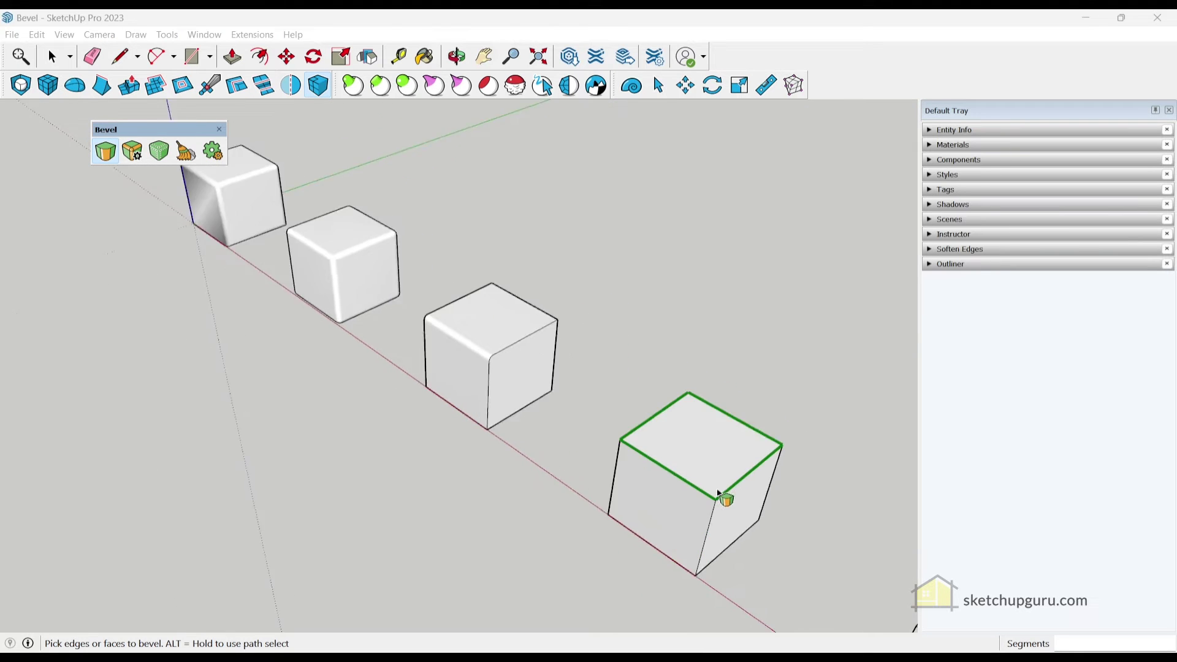
scroll(476, 336, up, 2)
scroll(662, 434, down, 2)
scroll(584, 407, up, 2)
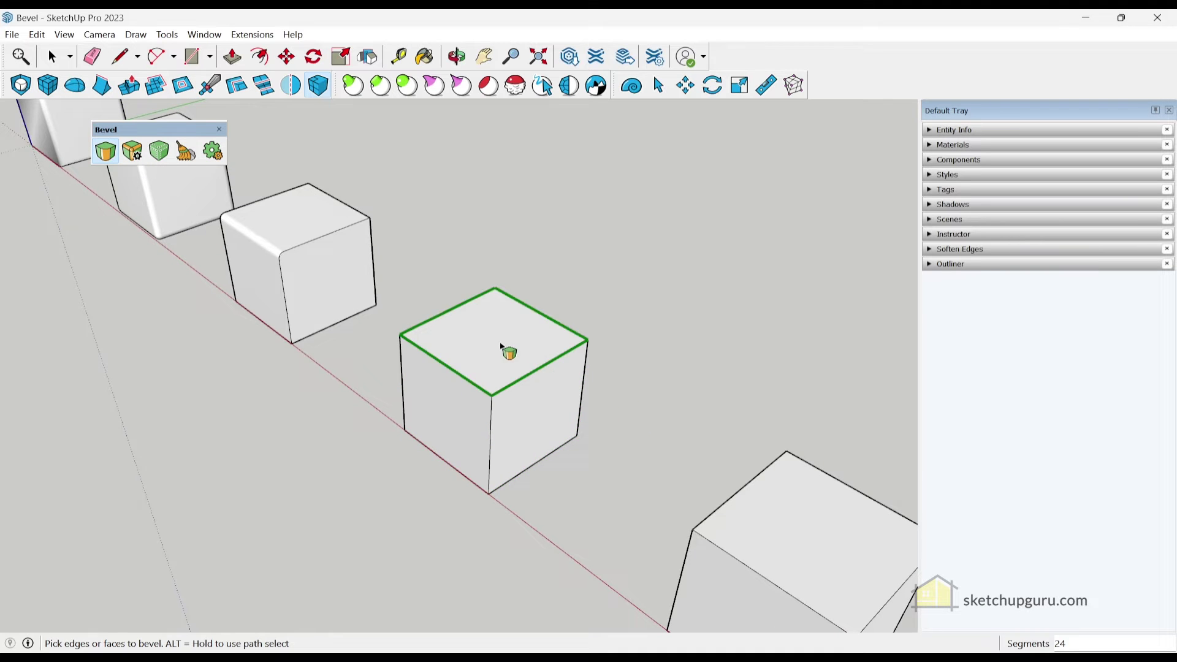
scroll(485, 346, up, 3)
click(480, 348)
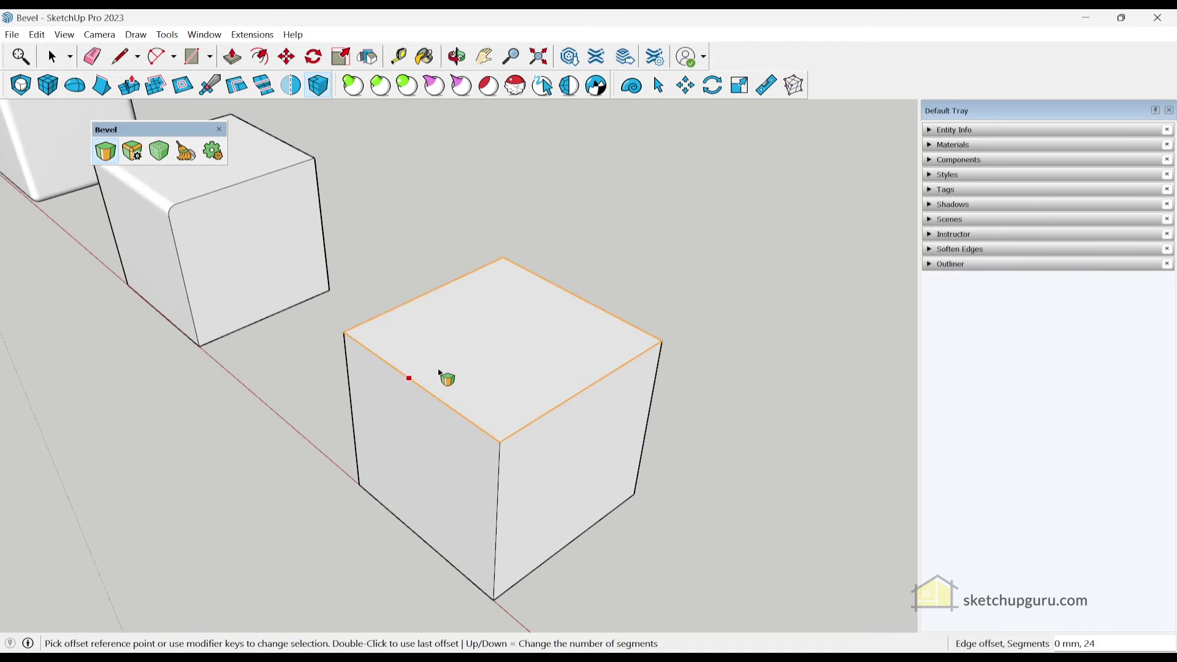
click(428, 390)
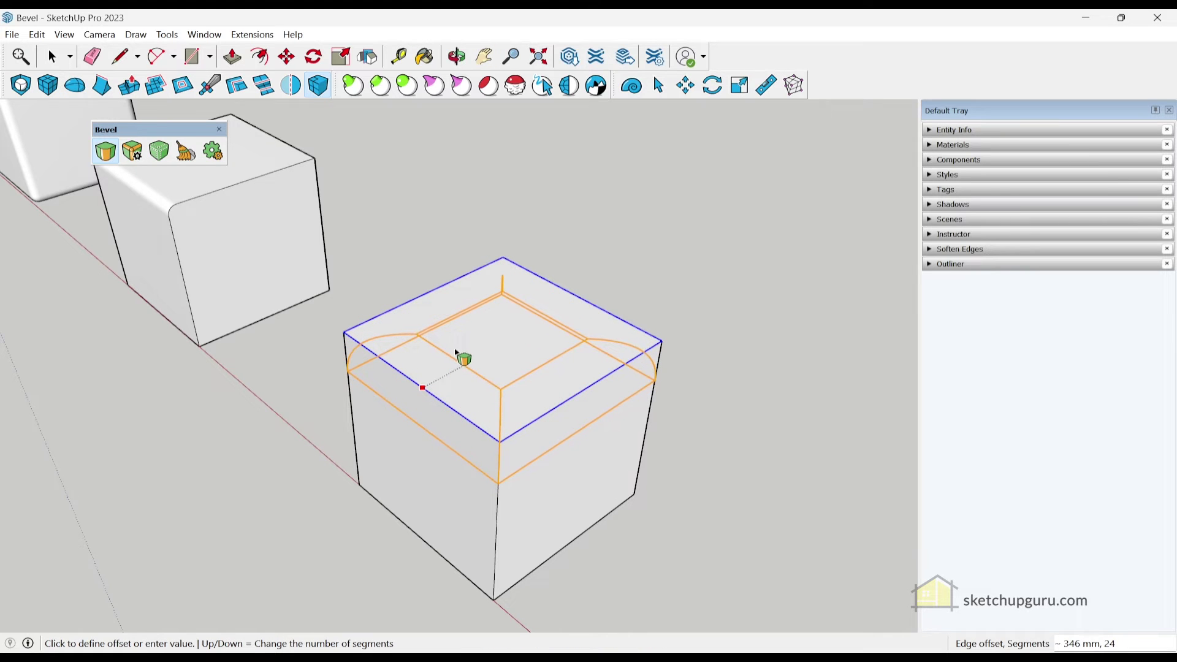
click(458, 354)
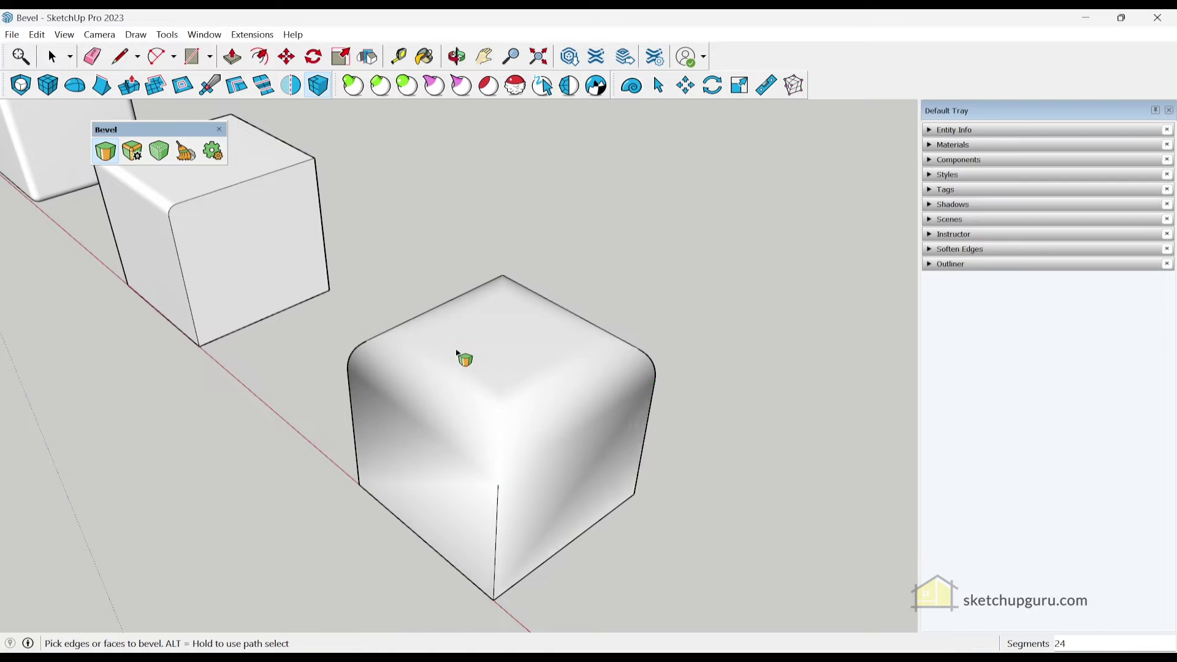
middle_drag(375, 399, 189, 172)
Turn on Hidden Geometry so the bevel facets show as dotted lines
click(63, 35)
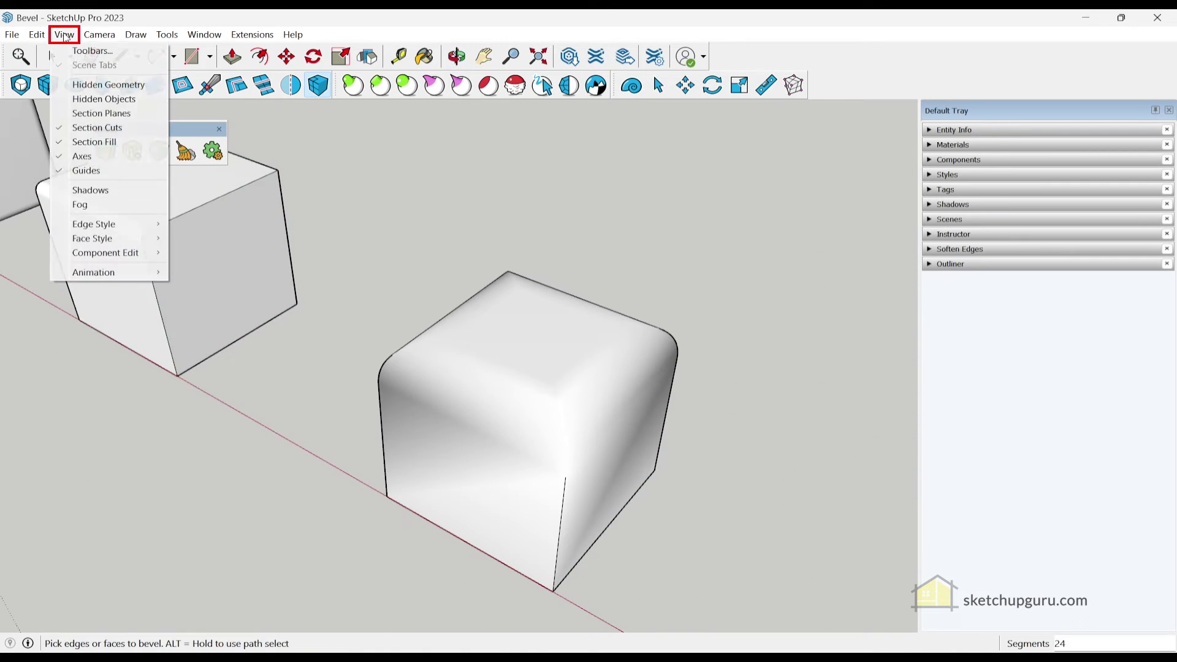
click(105, 81)
scroll(491, 368, up, 3)
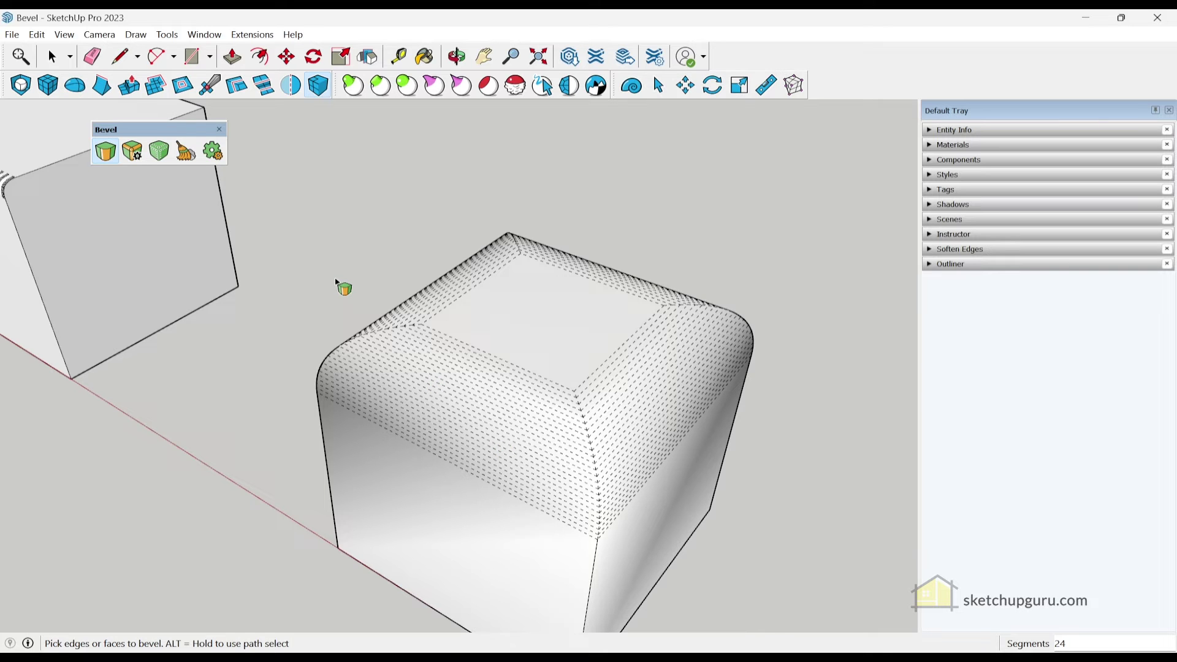
Try fewer bevel segments down to a flat chamfer, then return to 24 segments and finish
key(Down)
key(Down)
key(Down)
key(Down)
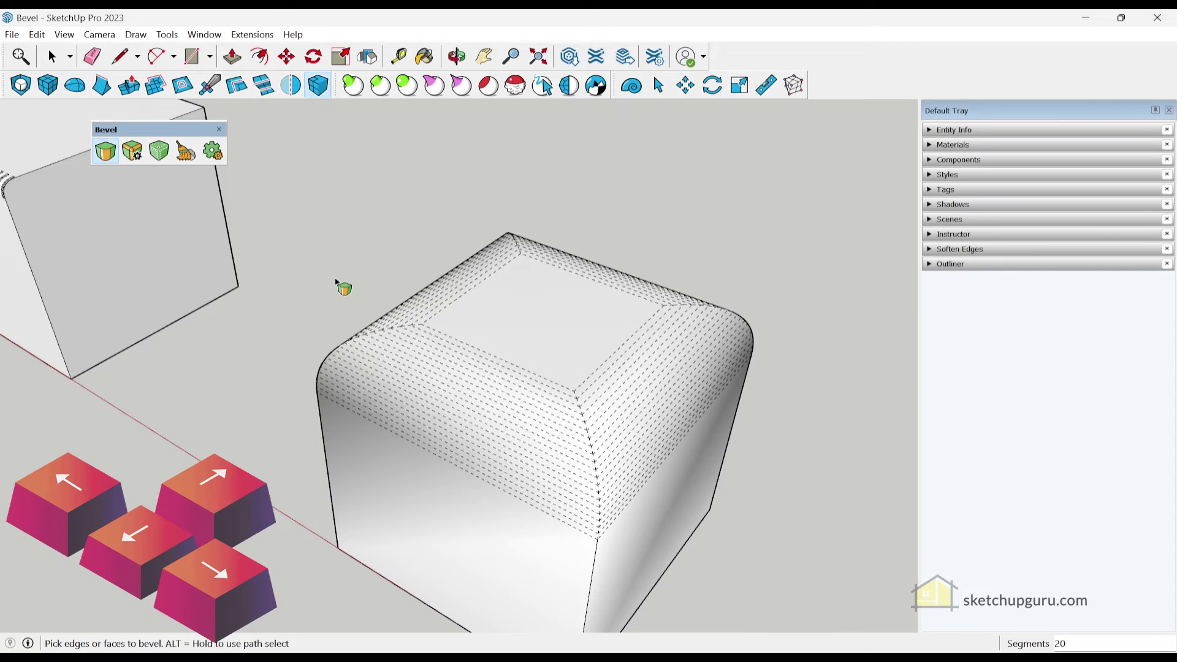
key(Down)
key(Down)
key(Down)
key(Down)
key(Down)
key(Down)
key(Down)
key(Down)
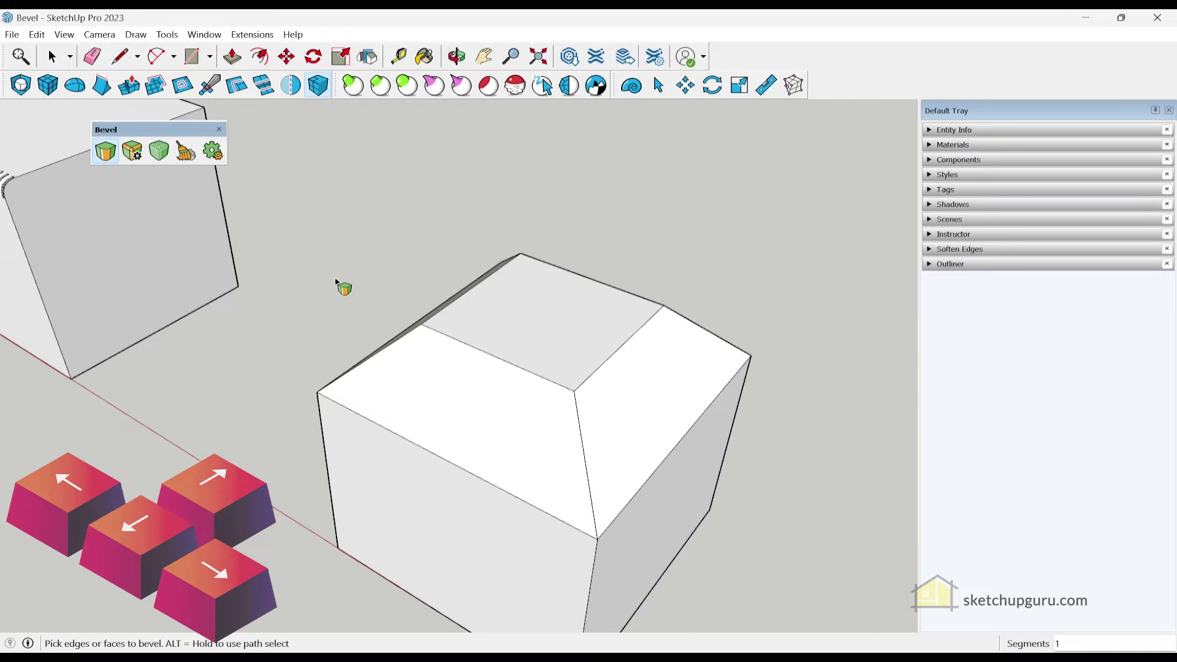
key(Up)
key(Up)
key(Up)
key(Up)
key(Up)
key(Up)
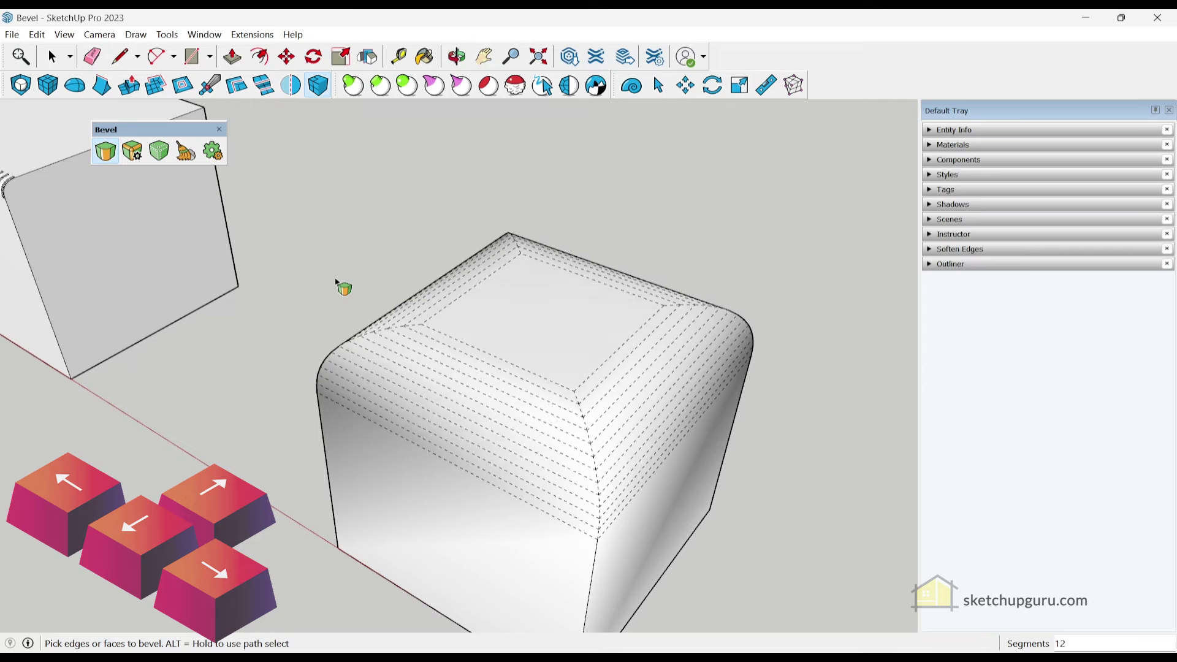
key(Up)
key(Up)
key(Up)
key(Up)
key(Up)
key(Up)
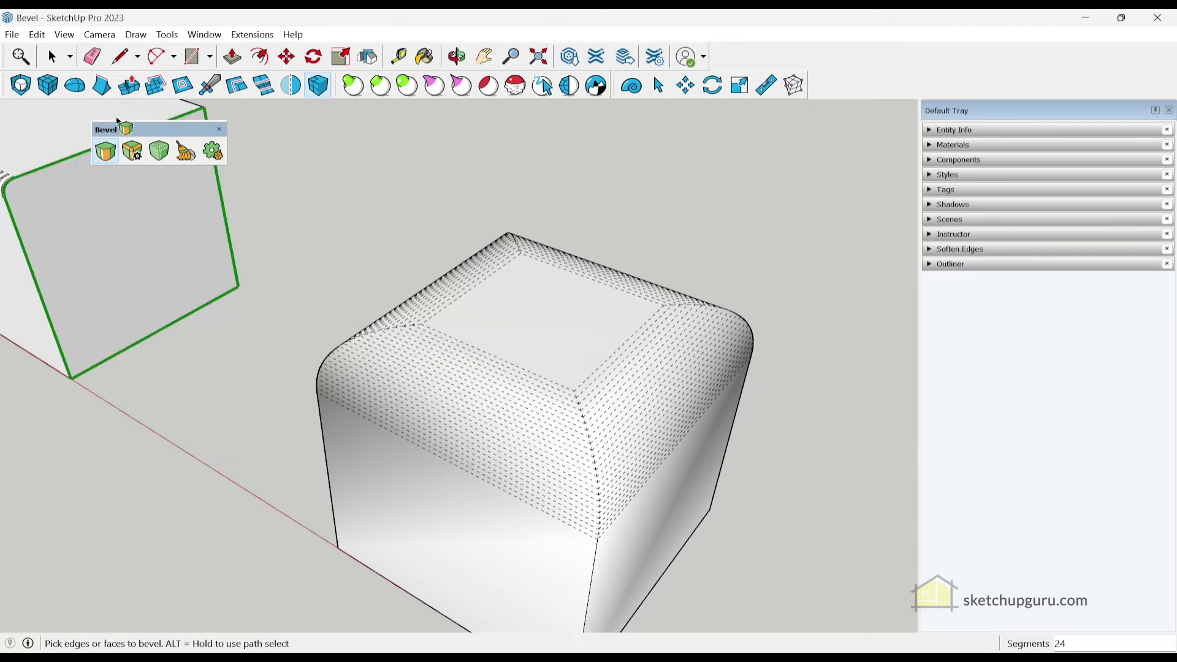
key(space)
scroll(613, 293, down, 5)
Round the next cube's front top edge with a wide bevel
scroll(594, 333, up, 5)
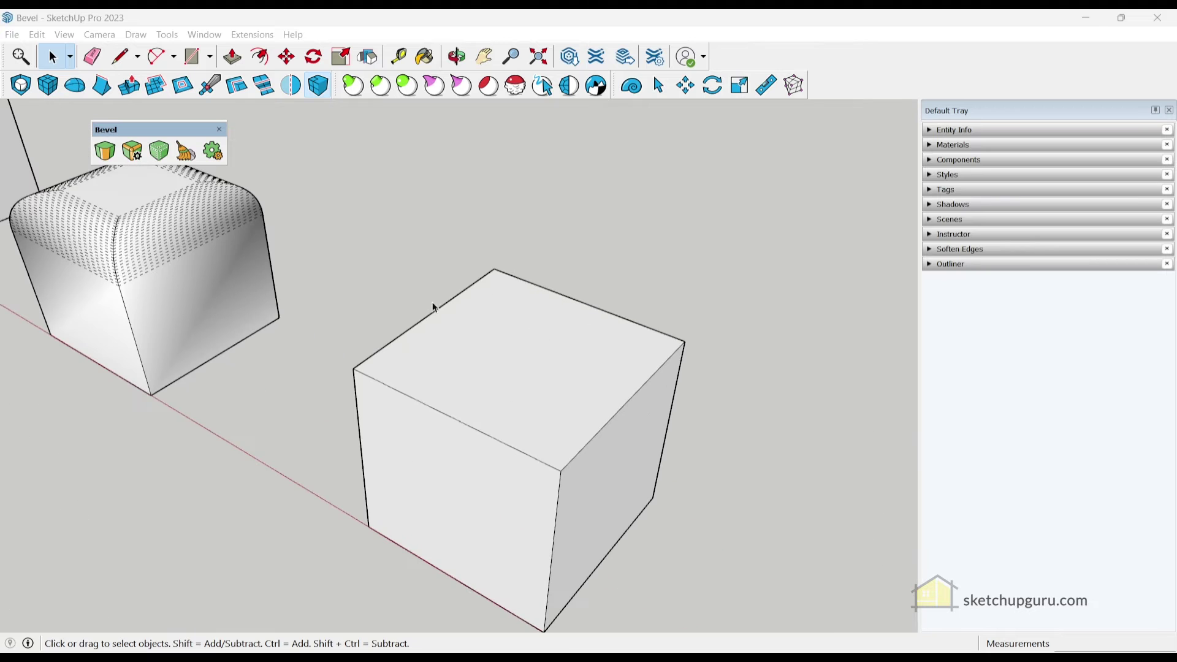
click(107, 154)
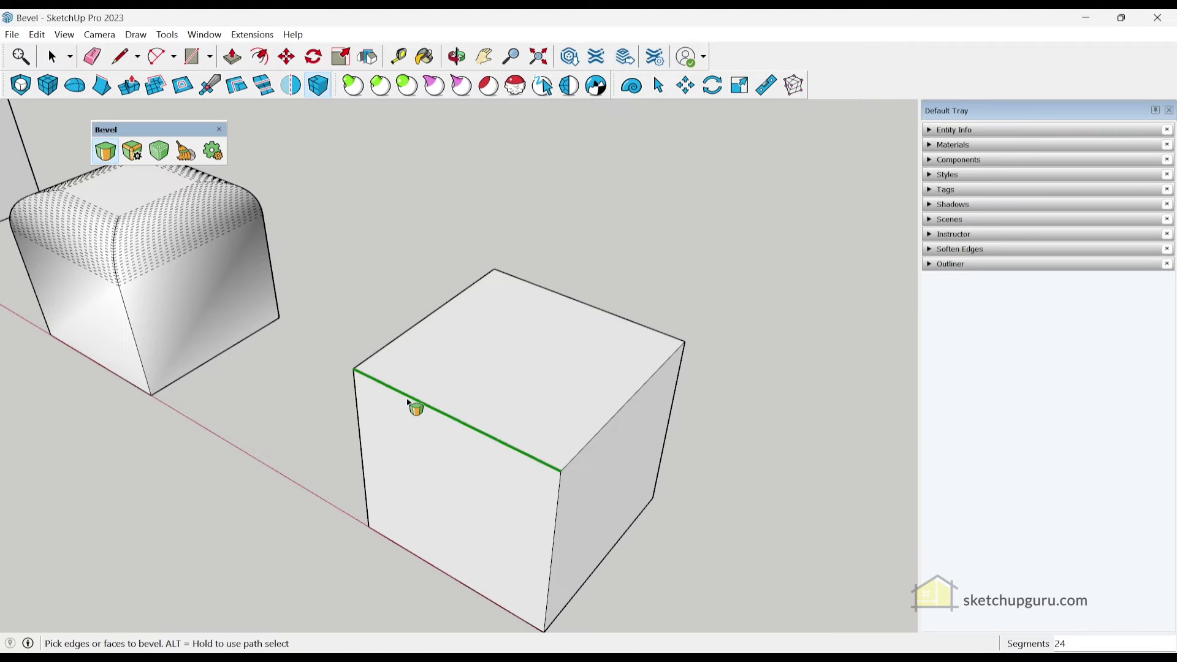
click(408, 397)
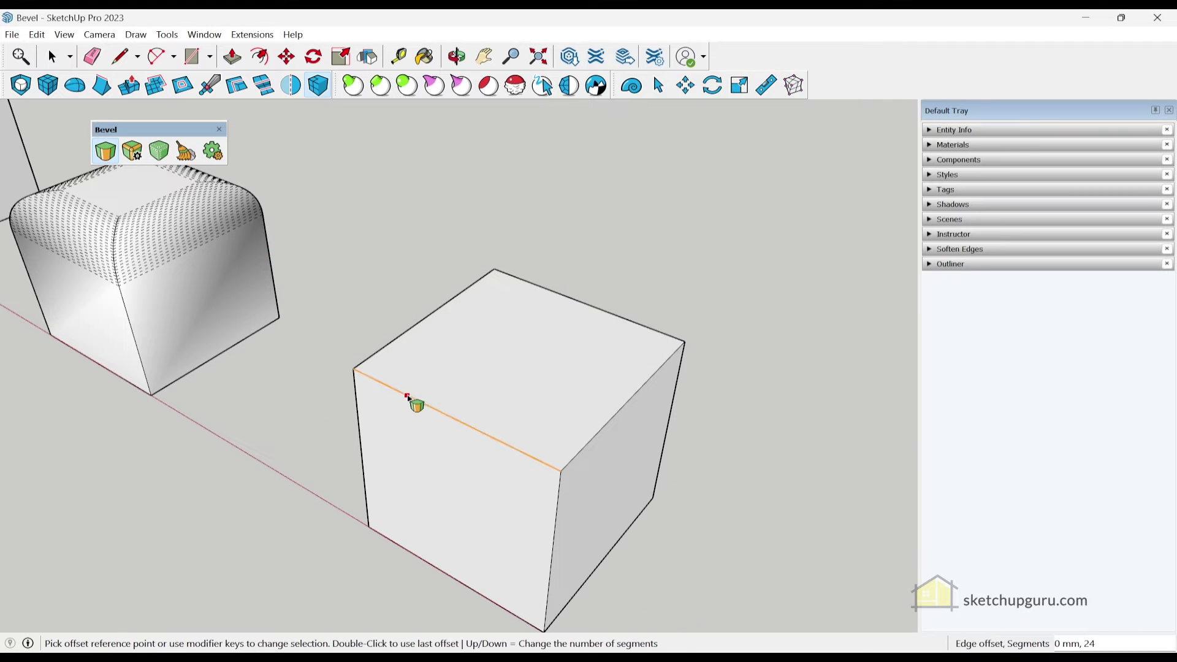
click(464, 353)
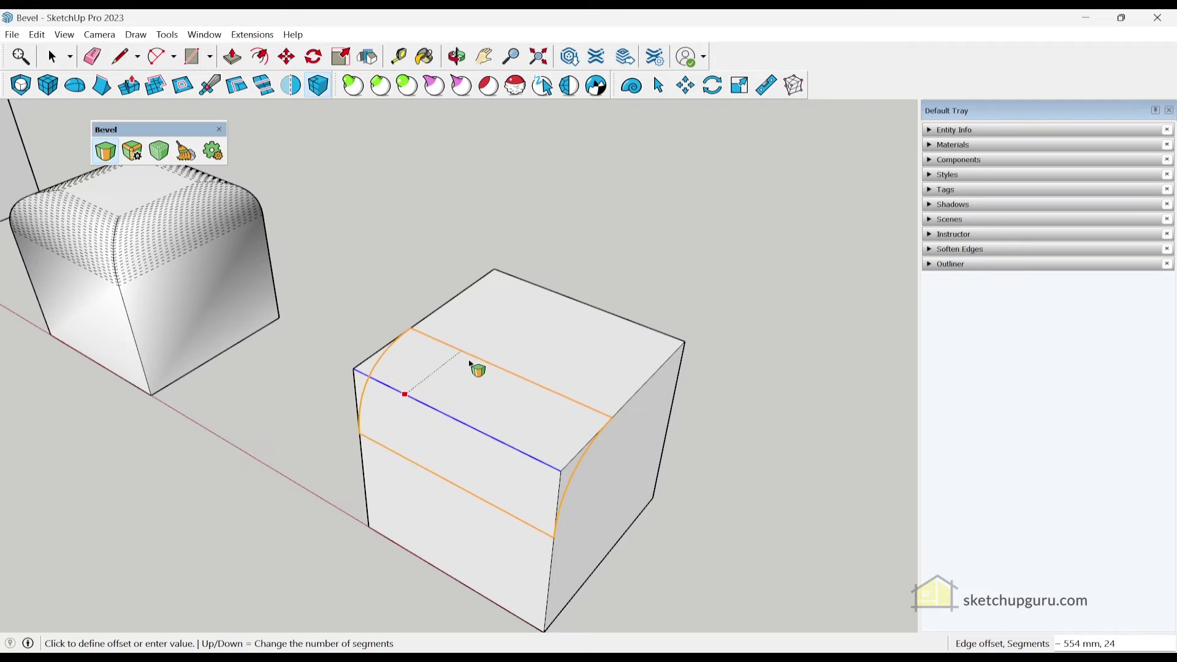
click(481, 386)
Bevel the cube's front face so its surrounding edges get narrow rounded bevels
middle_drag(638, 491, 465, 429)
click(491, 434)
click(484, 396)
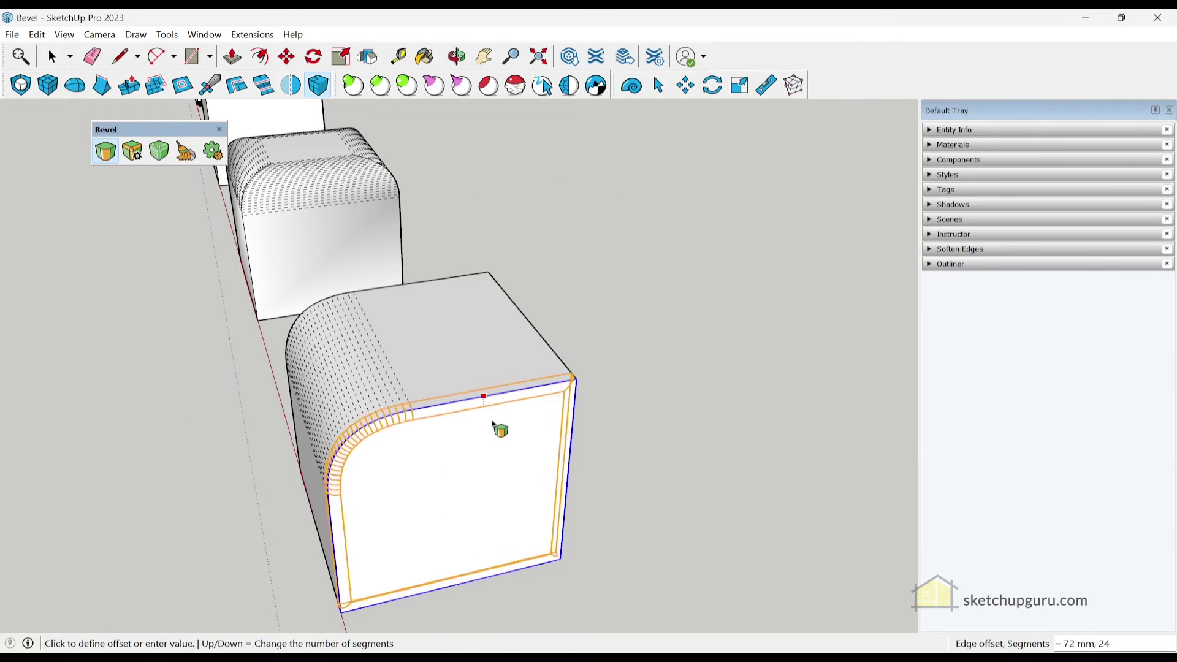
click(539, 477)
middle_drag(587, 480, 728, 499)
scroll(349, 270, down, 5)
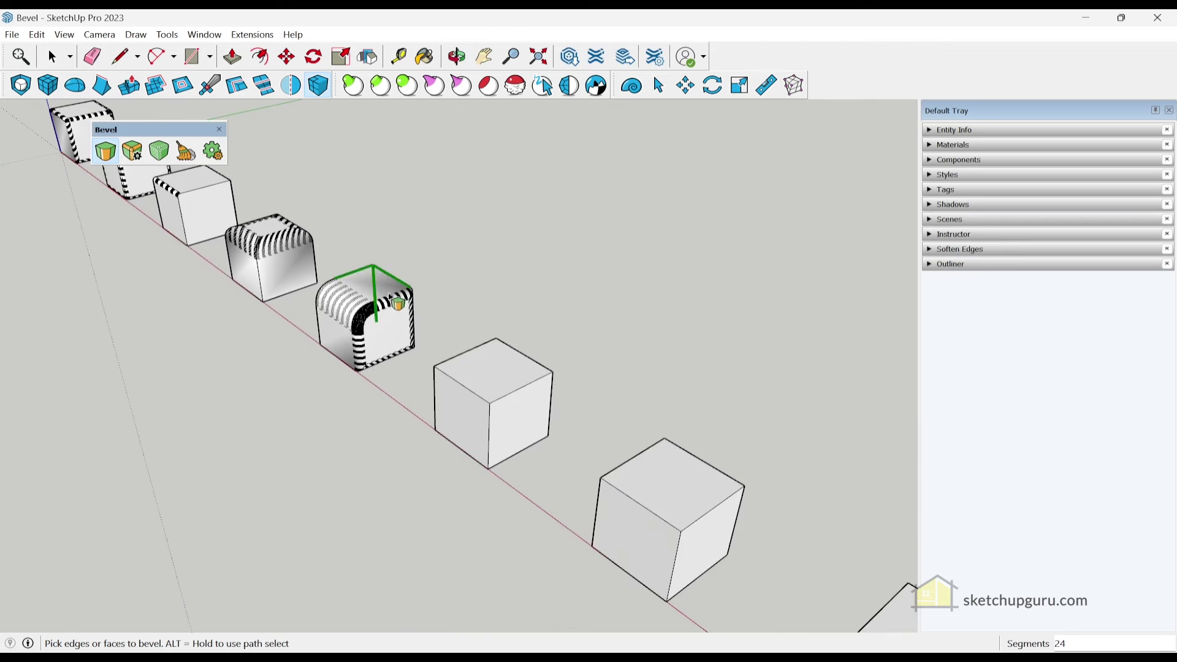
scroll(502, 429, up, 3)
Bevel the plain cube's top face, excluding the back-left and front-right edges for an arched top
scroll(588, 323, up, 2)
middle_drag(588, 323, 488, 344)
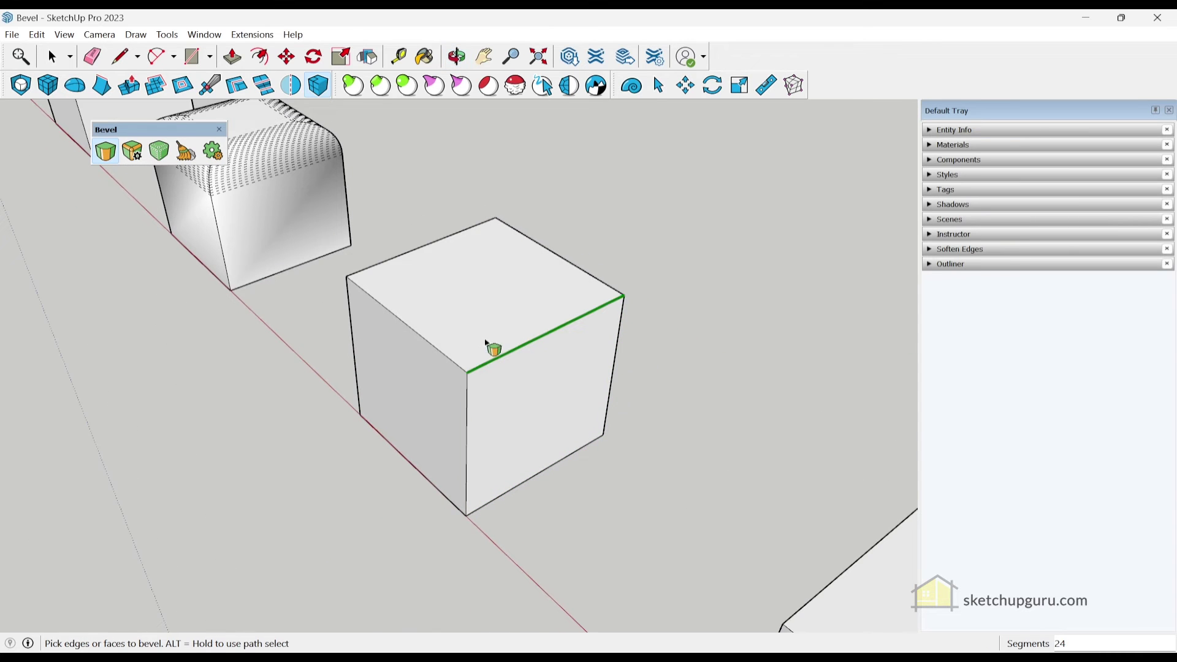
click(414, 322)
click(405, 323)
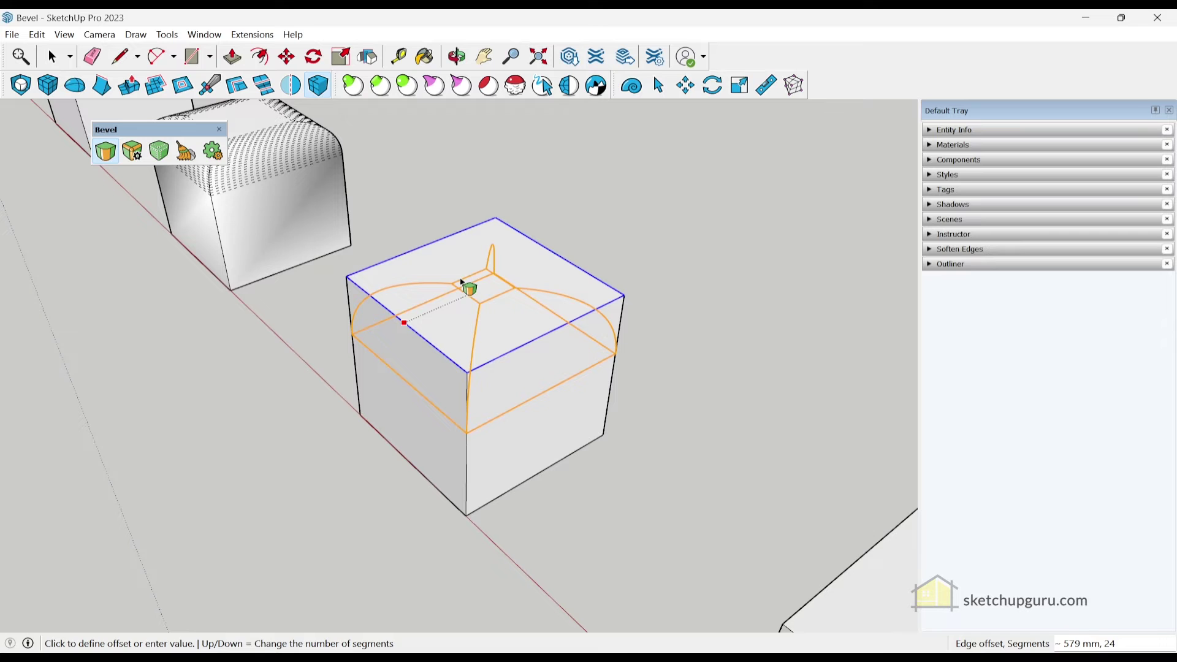
click(464, 283)
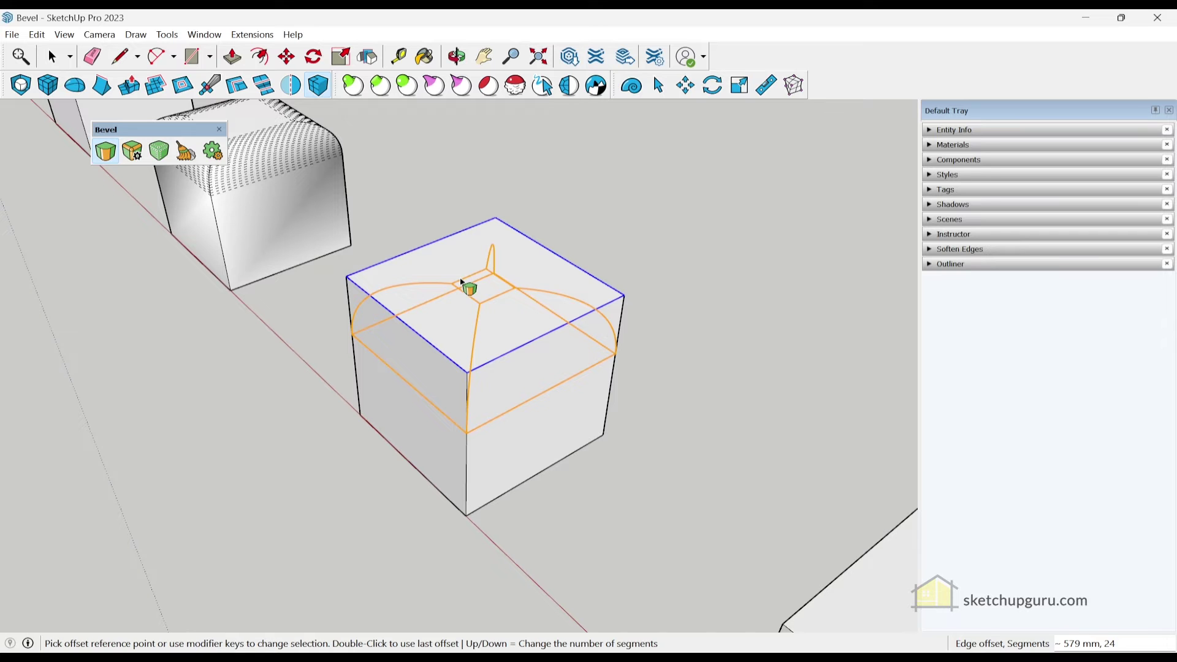
ctrl+shift+click(410, 253)
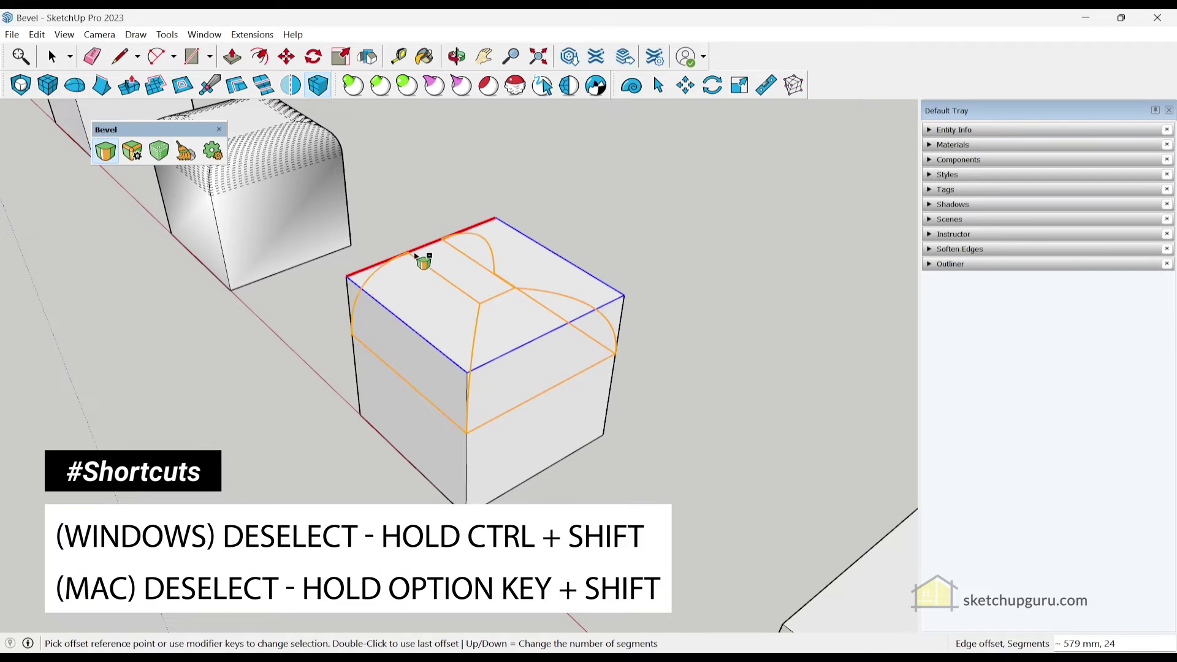
ctrl+shift+click(524, 354)
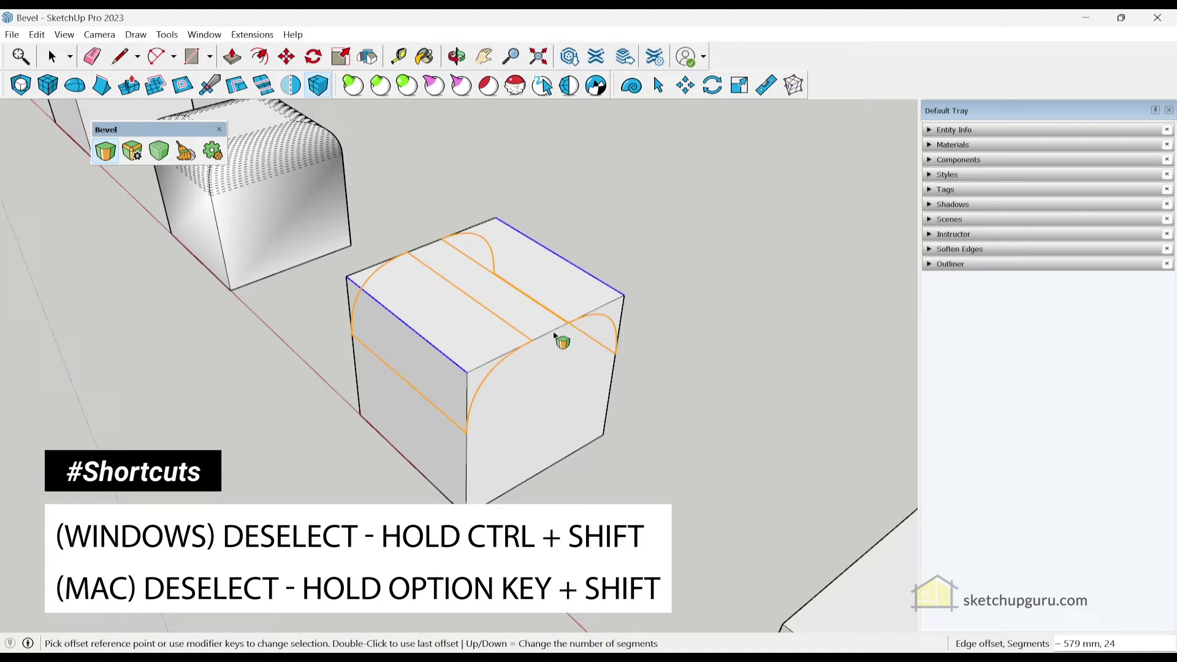
click(432, 307)
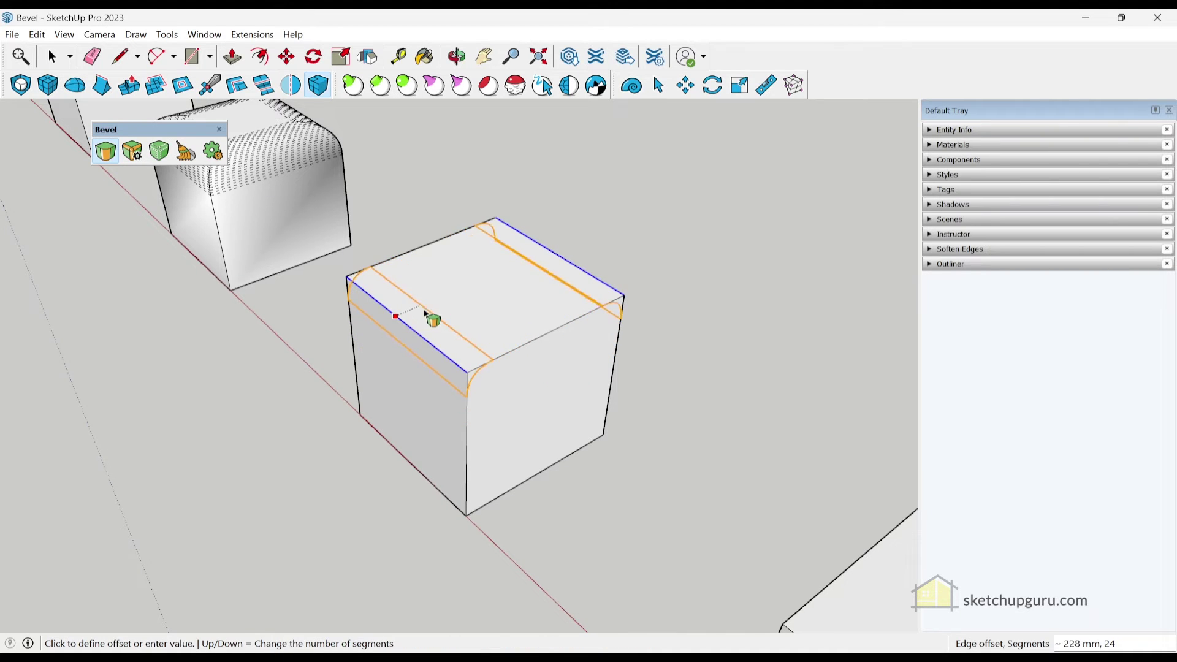
click(449, 297)
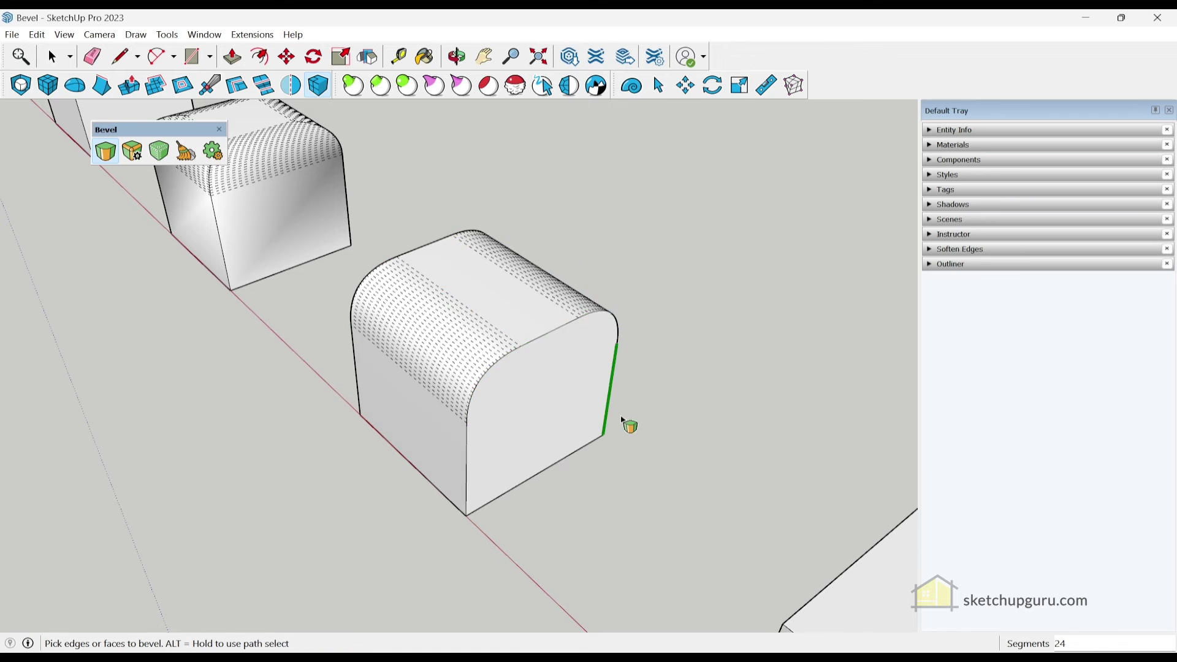
middle_drag(625, 425, 592, 502)
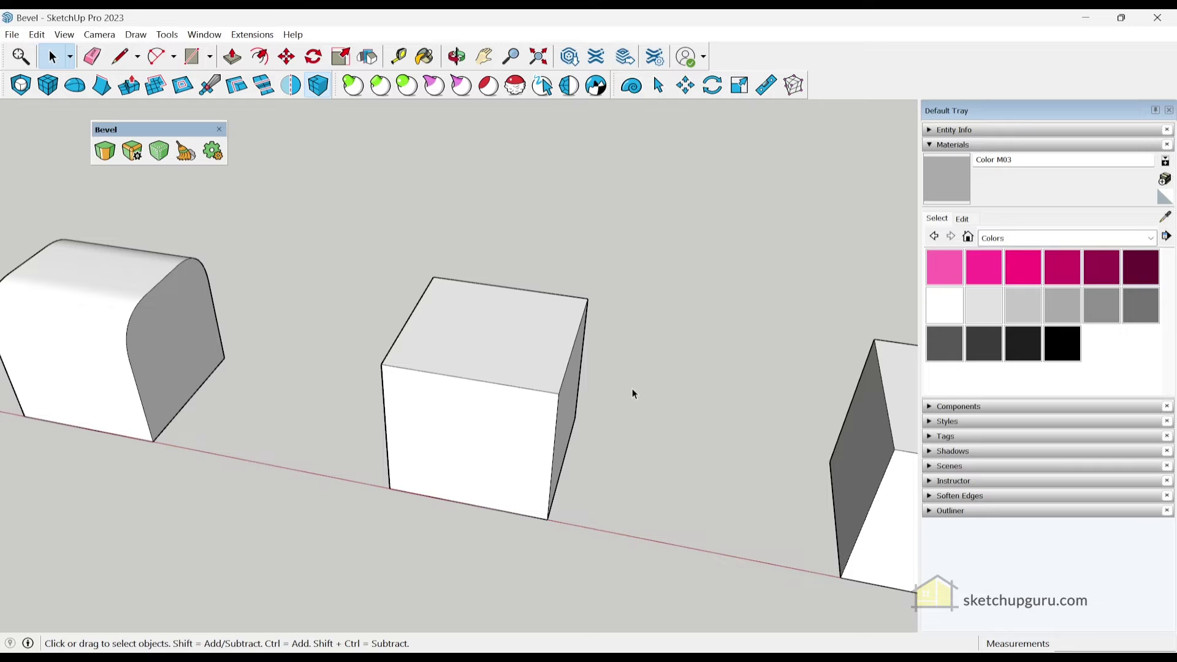
Select the whole raw cube, try Live Bevel, and dismiss the group-or-component warning
middle_drag(633, 391, 575, 409)
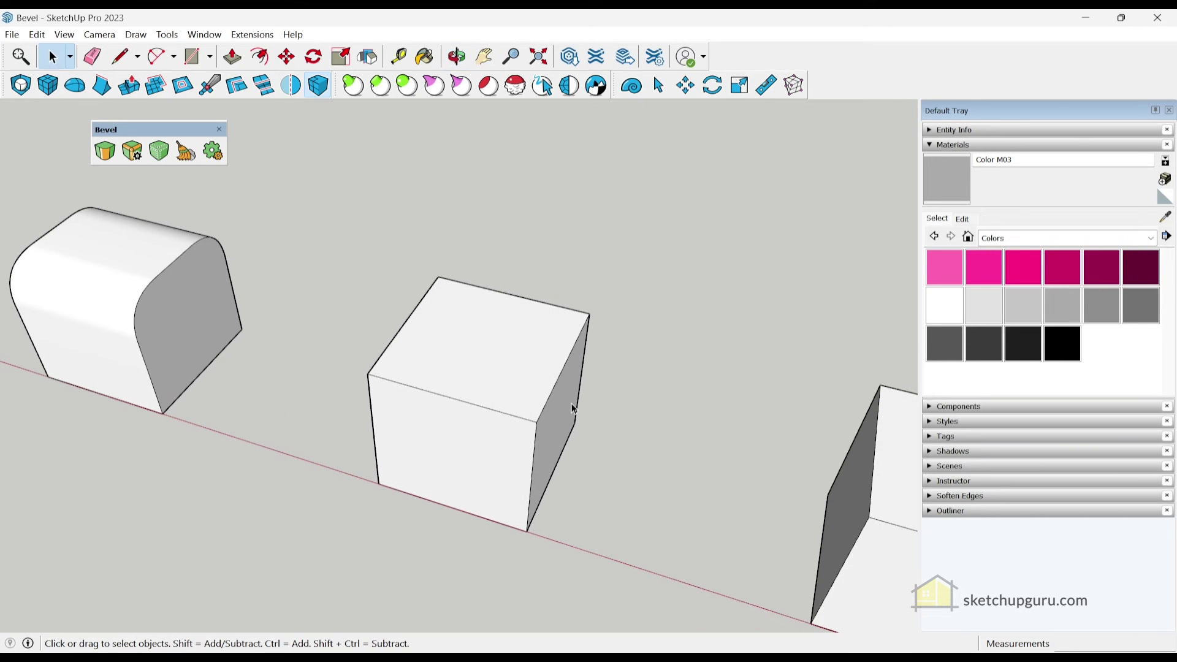
scroll(570, 407, down, 3)
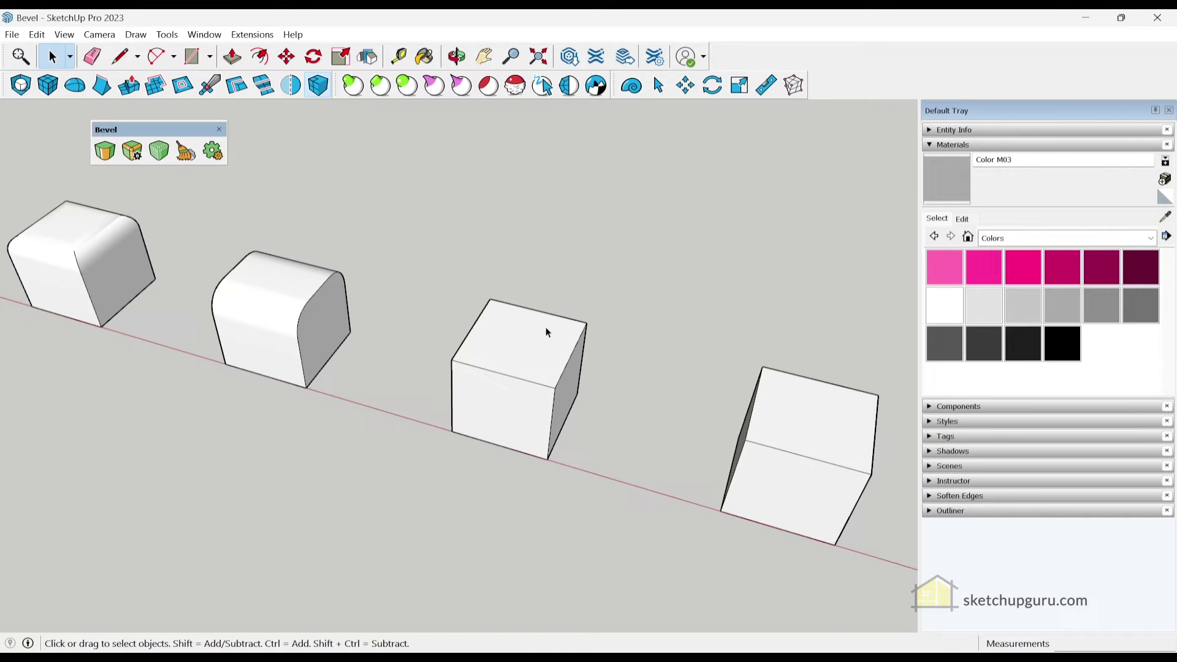
scroll(549, 331, up, 3)
middle_drag(553, 366, 481, 365)
triple_click(482, 368)
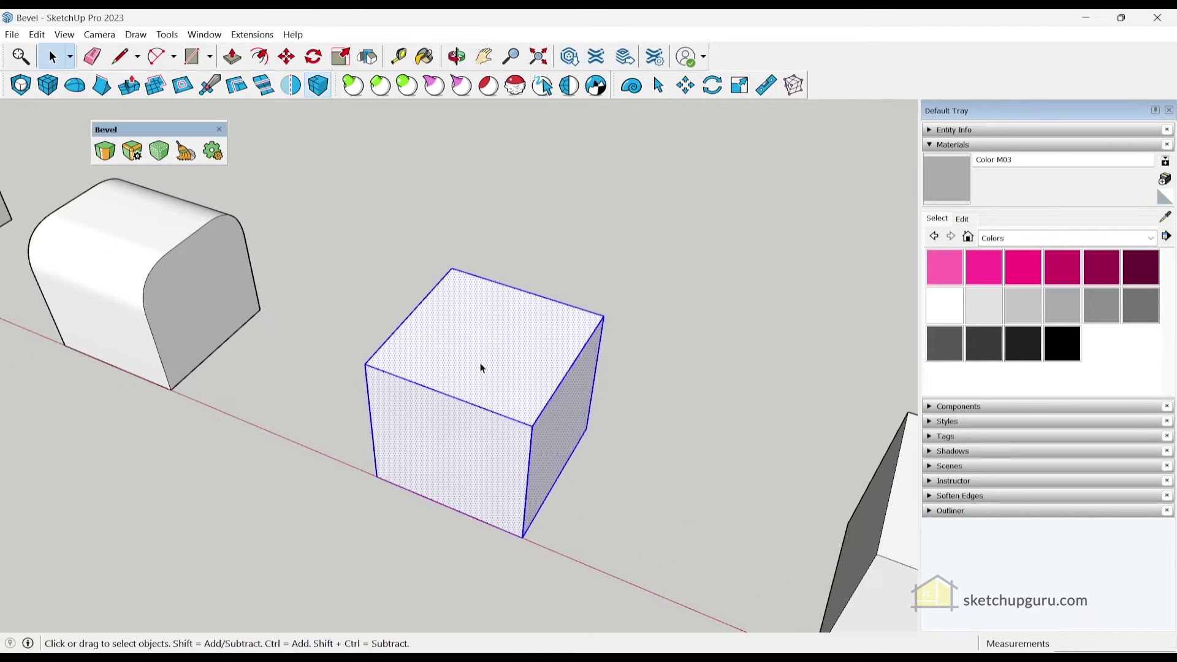
click(142, 154)
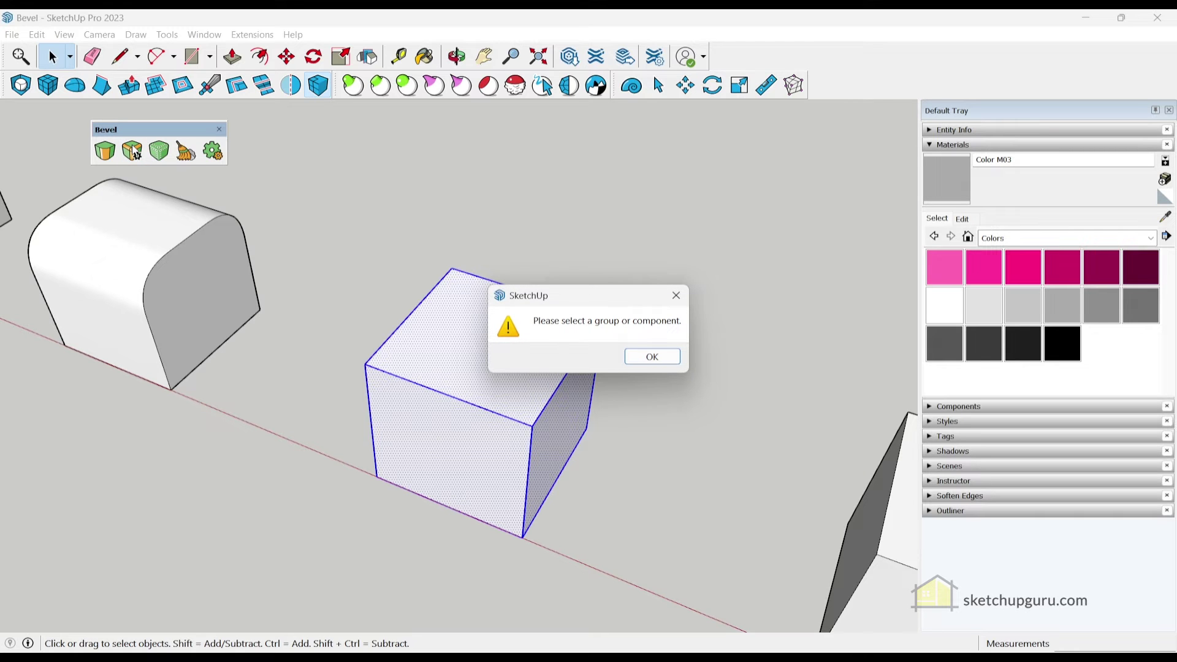
click(652, 357)
Make the selected cube a group and start a Live Bevel on it
right_click(476, 355)
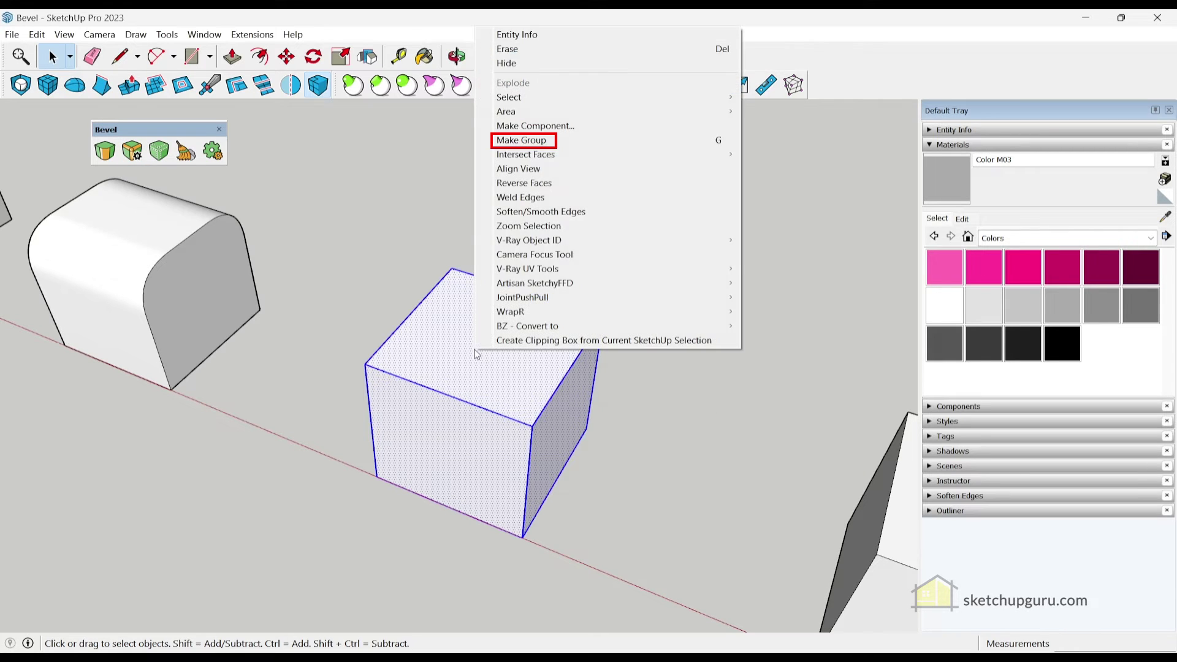
click(533, 142)
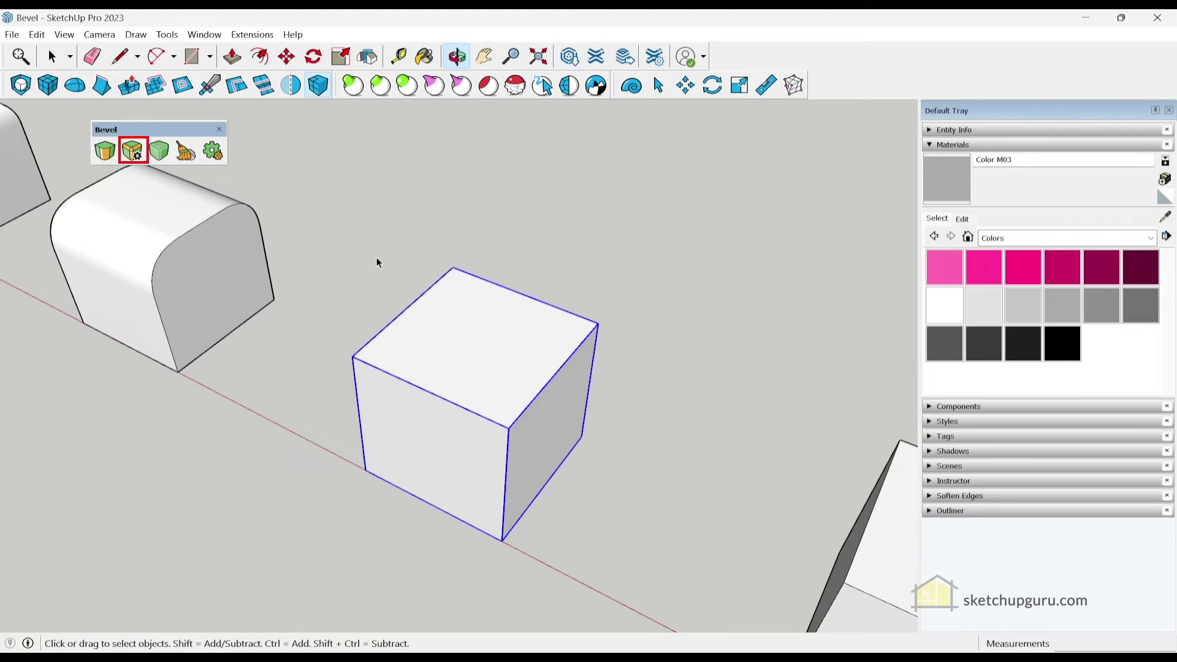
click(136, 154)
scroll(493, 335, down, 3)
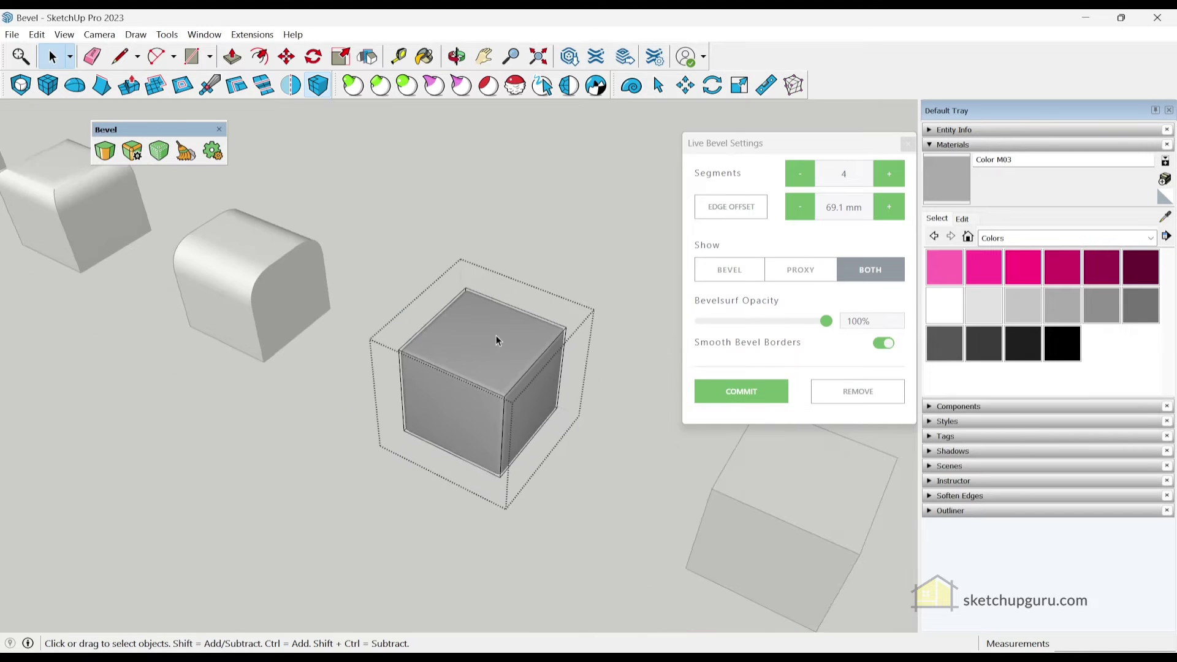
scroll(484, 348, up, 3)
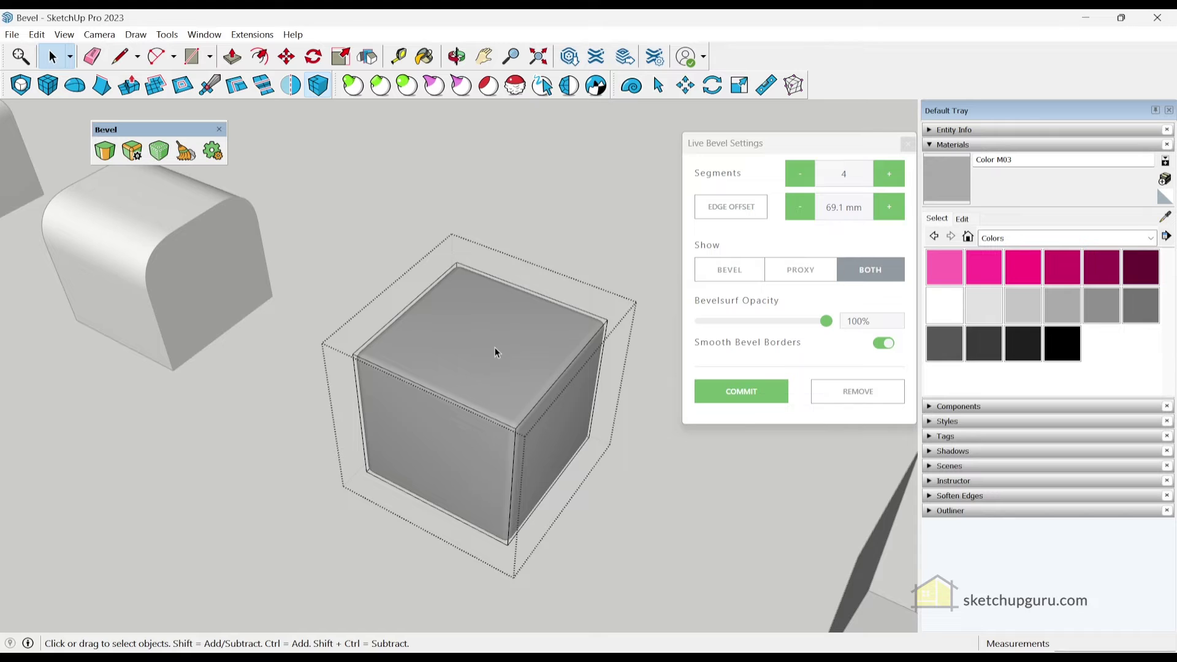
middle_drag(495, 351, 416, 316)
Set the live bevel edge offset to 200, then 100, then step it up to 159.4 mm
click(837, 209)
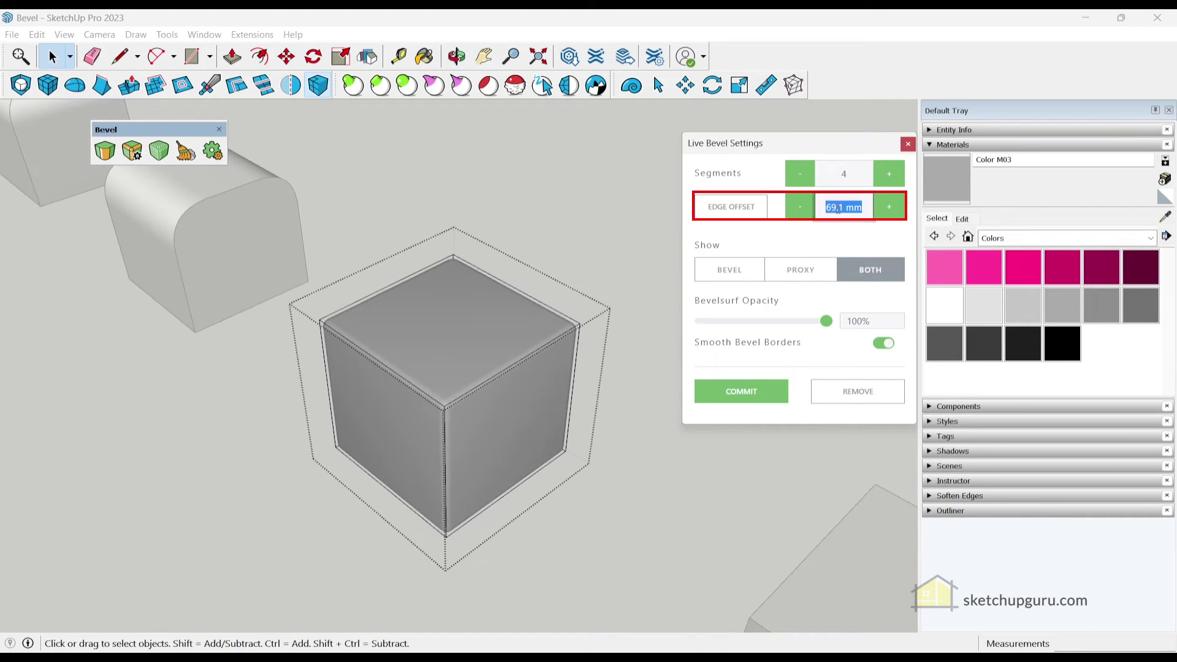
text(200)
key(Return)
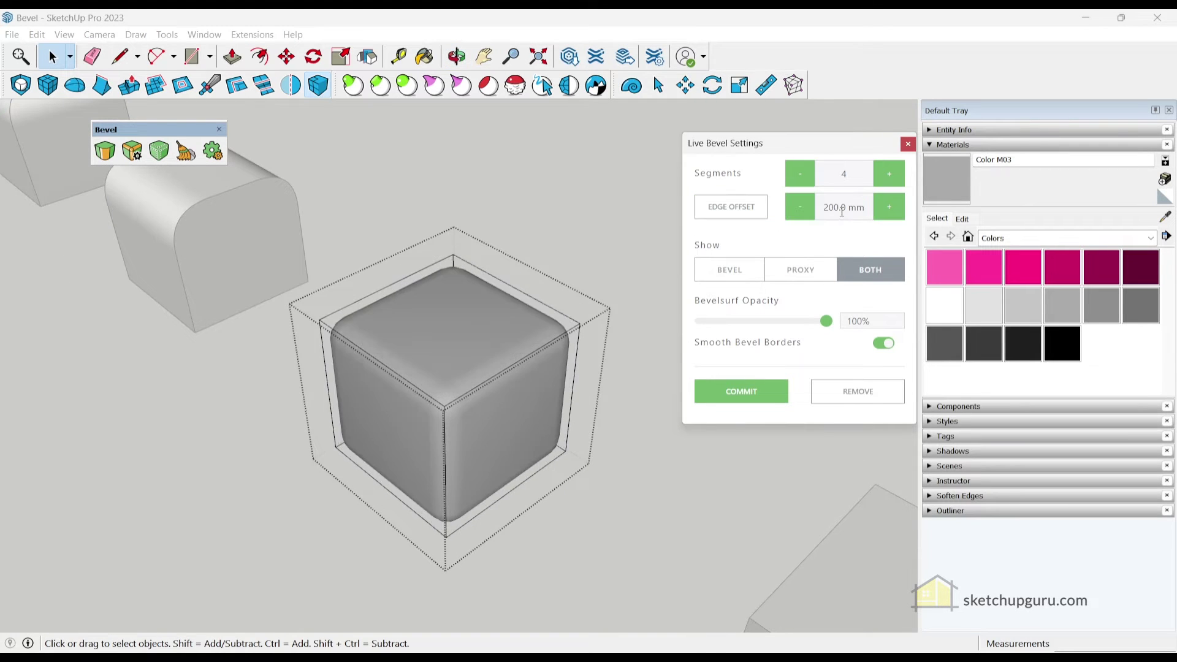
click(841, 212)
text(100)
key(Return)
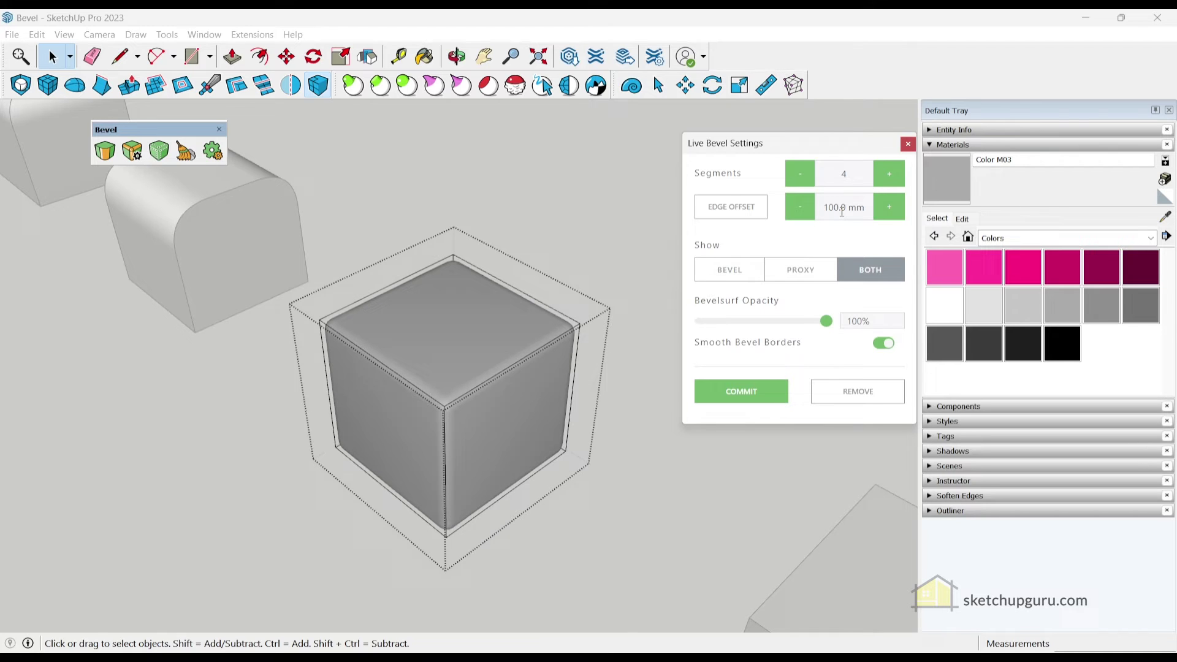
click(892, 210)
click(893, 210)
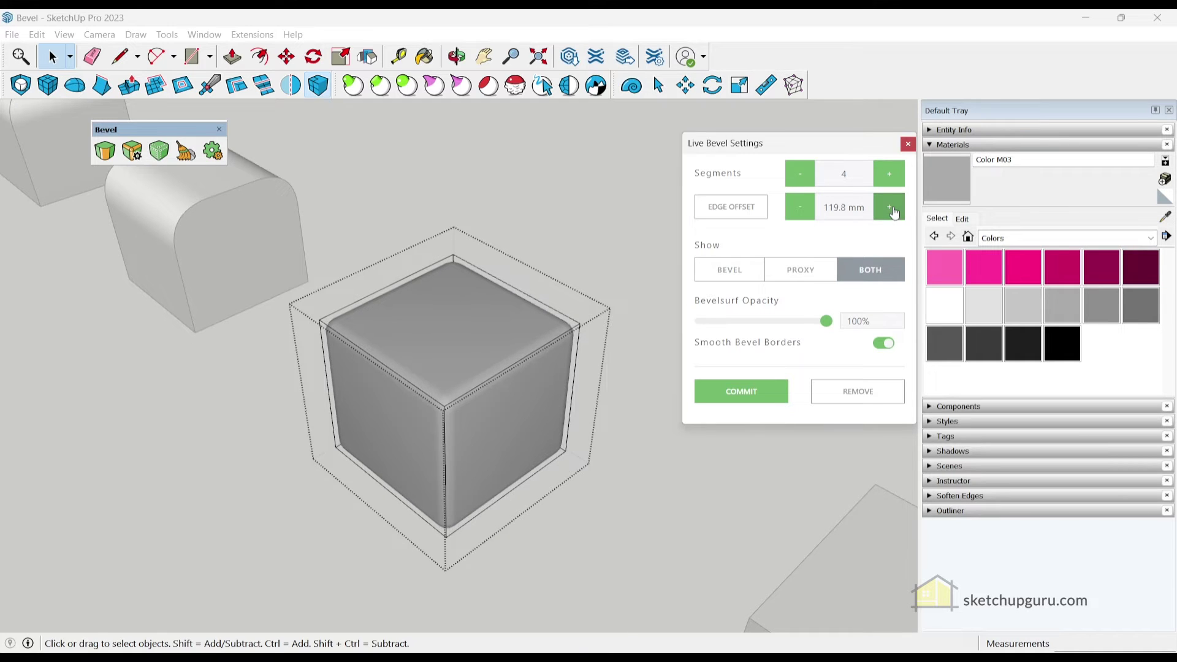
click(892, 211)
click(892, 210)
click(892, 211)
click(893, 212)
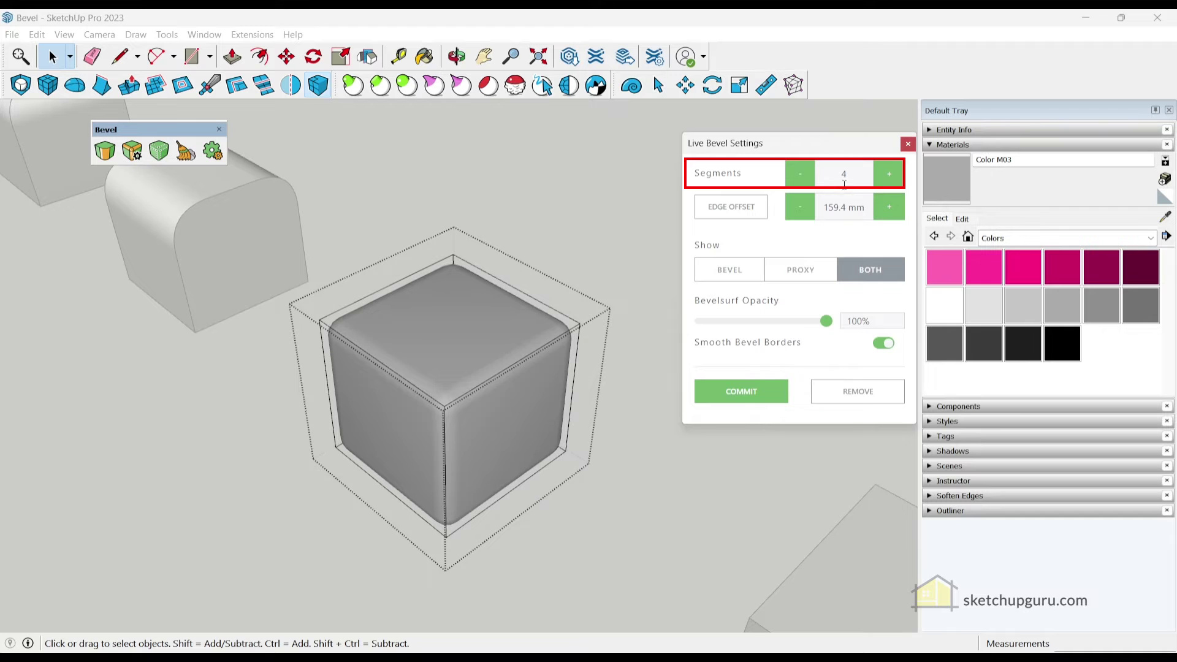
Raise the live bevel to 10 segments
click(887, 176)
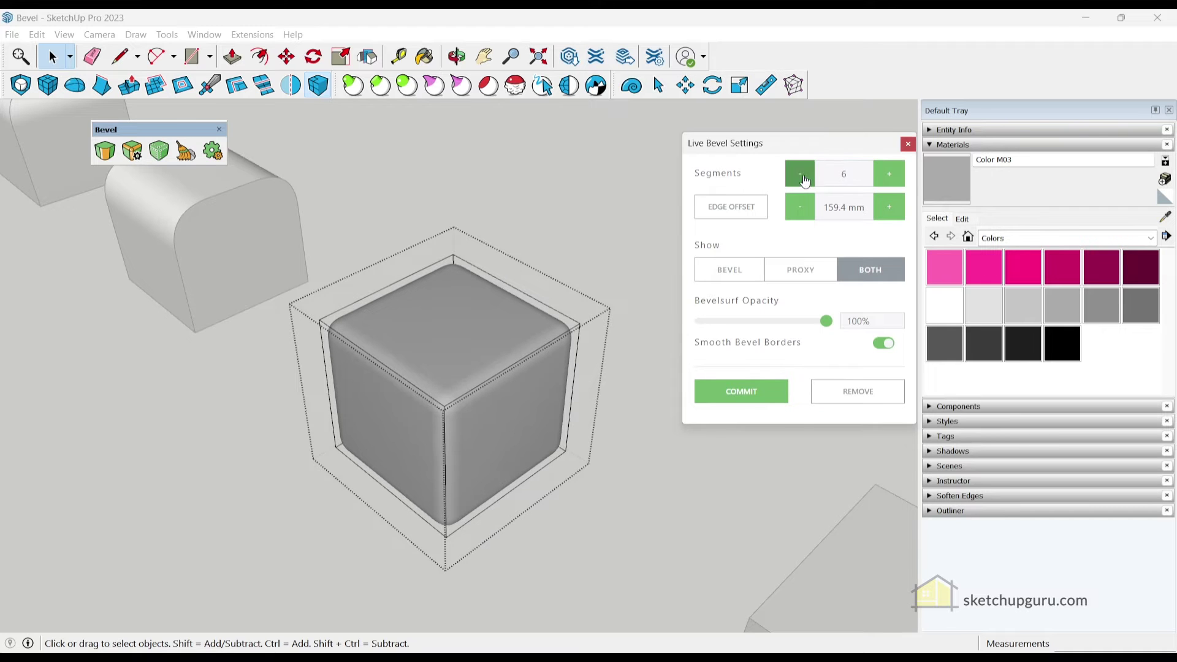
click(894, 177)
scroll(436, 340, up, 3)
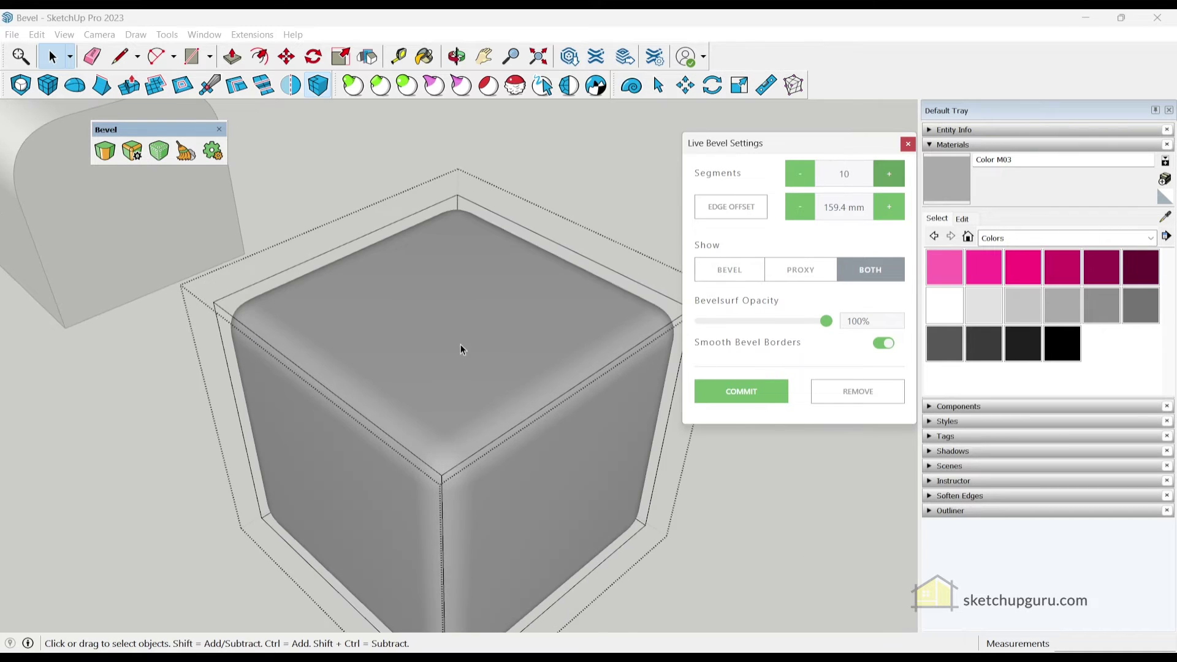
middle_drag(461, 345, 450, 376)
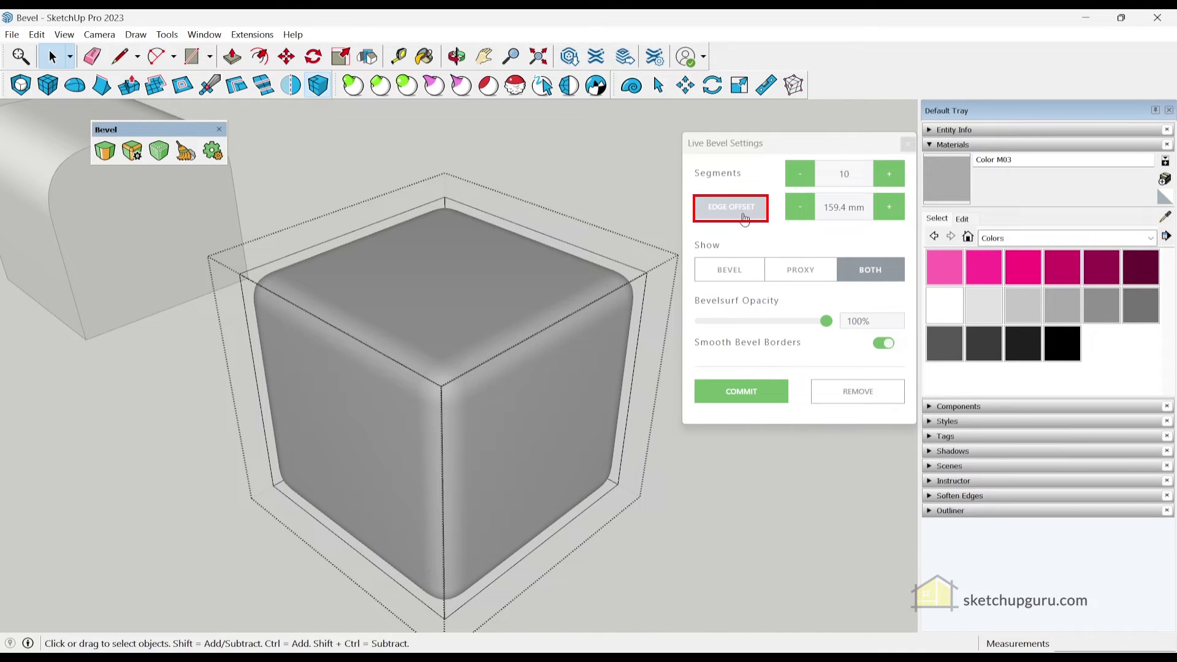
Pick a new edge offset on the cube, widening the live bevel to 192.4 mm
click(742, 211)
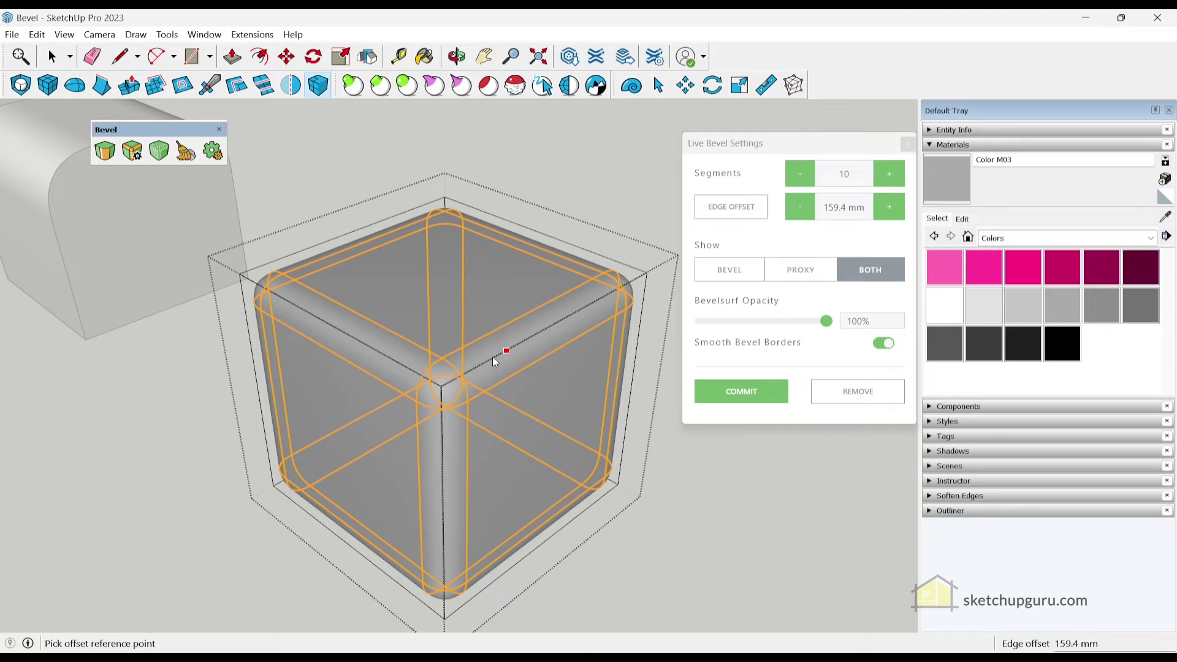
click(361, 343)
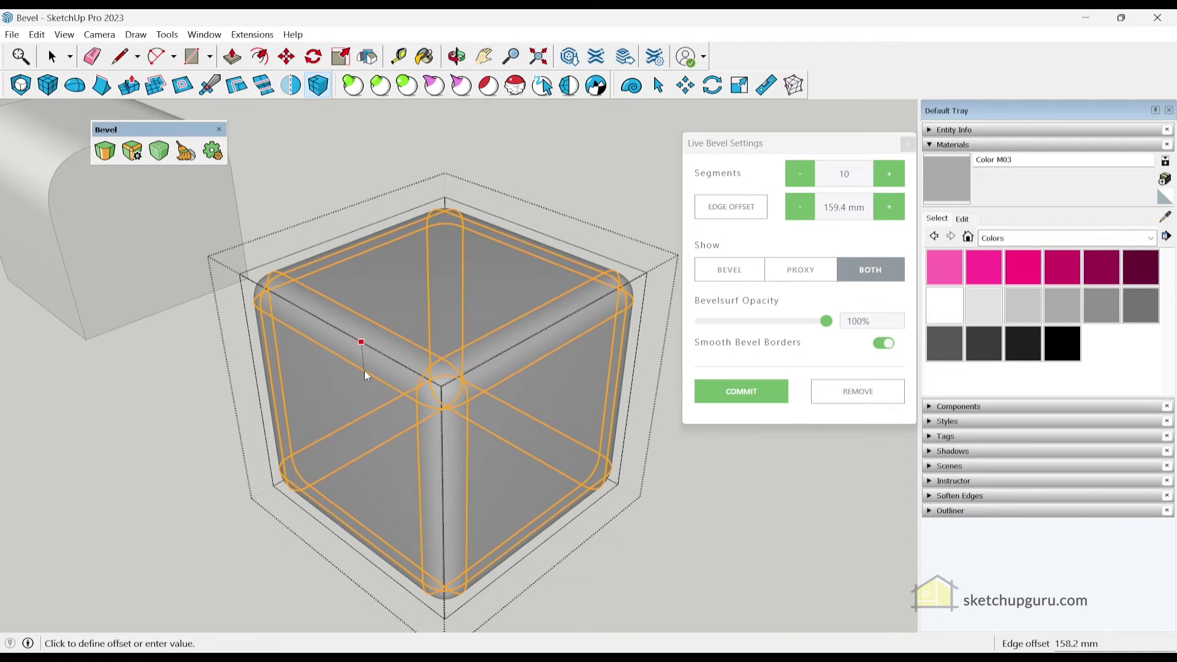
click(465, 392)
middle_drag(464, 392, 366, 367)
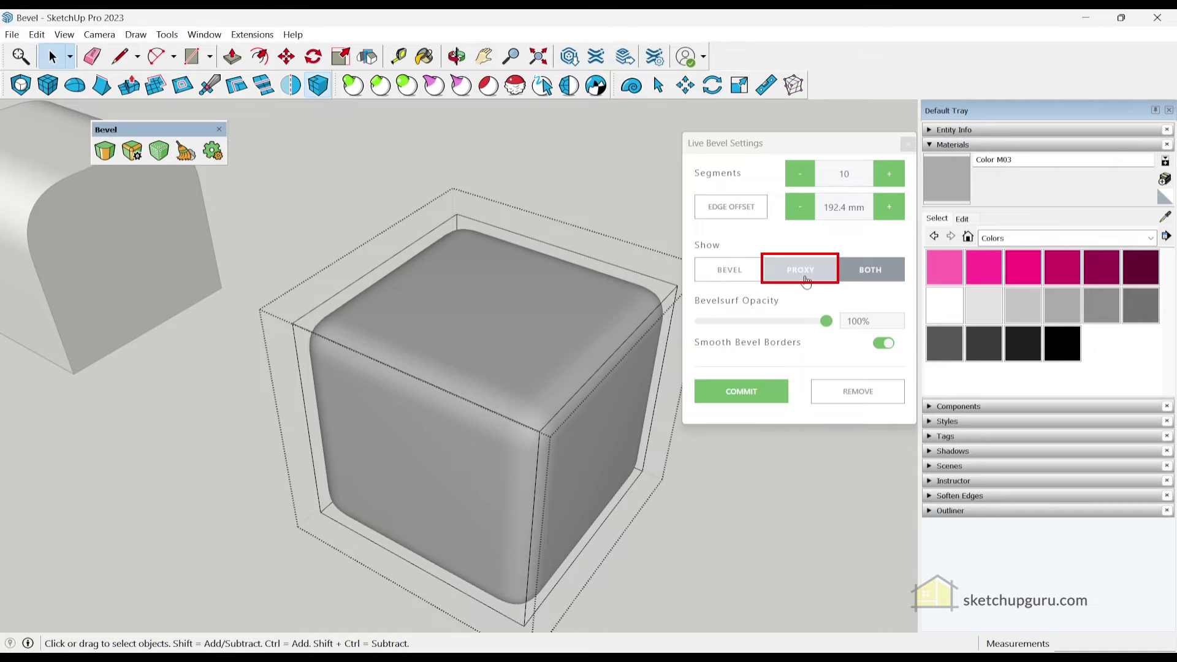
click(806, 280)
mouse_move(508, 331)
middle_down()
mouse_move(372, 228)
mouse_move(420, 325)
mouse_move(536, 350)
middle_up()
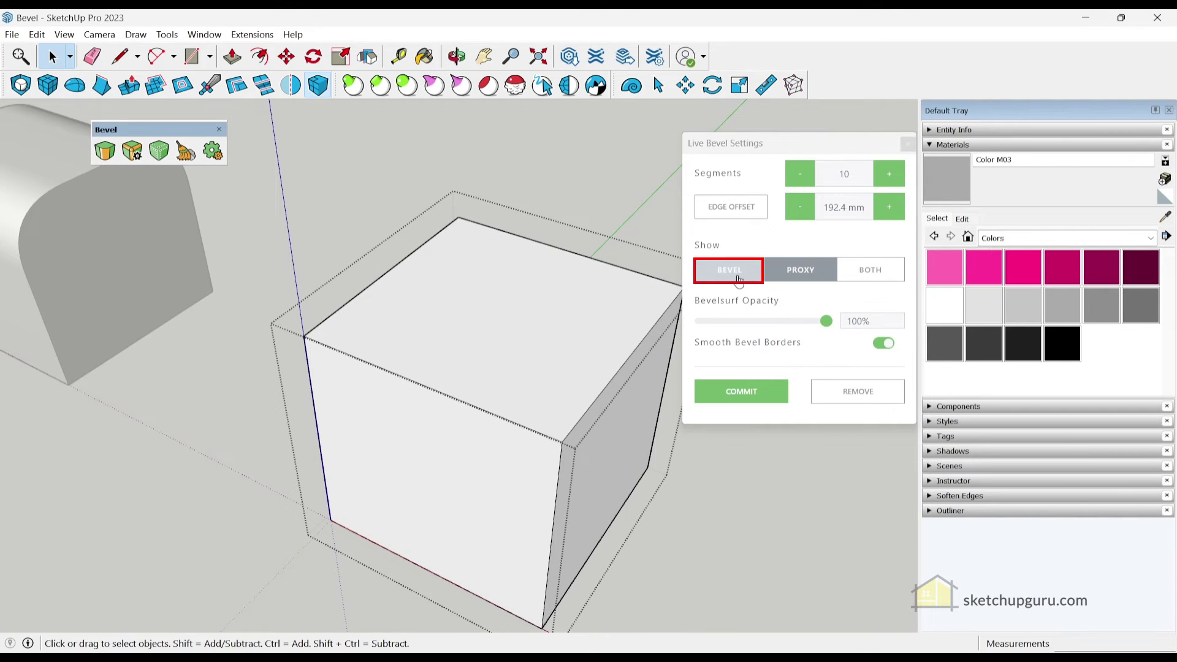
click(729, 270)
mouse_move(575, 386)
middle_down()
mouse_move(444, 328)
mouse_move(426, 255)
mouse_move(523, 204)
mouse_move(374, 157)
middle_up()
middle_drag(488, 207, 441, 307)
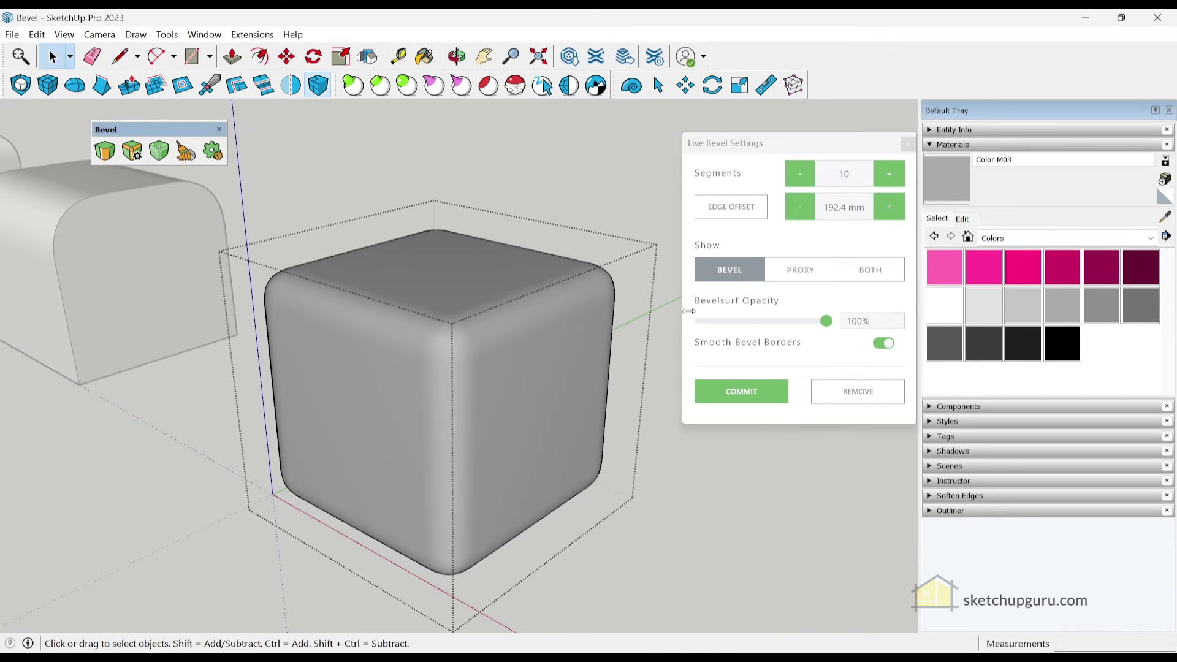
click(888, 277)
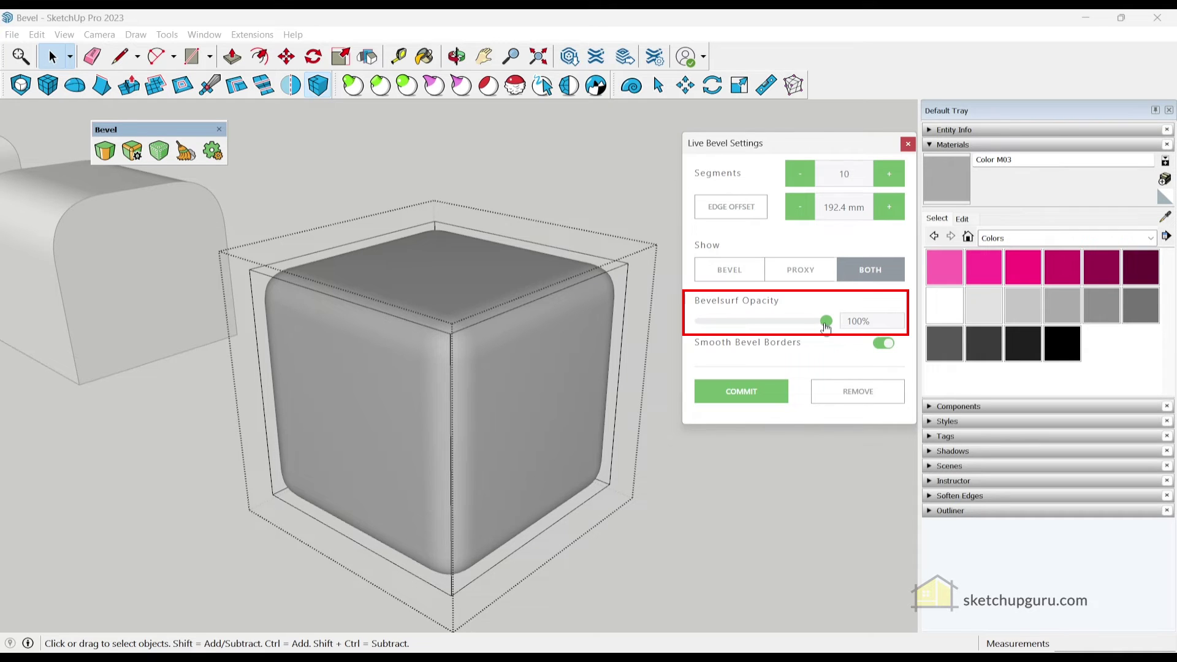
mouse_move(825, 322)
mouse_down()
mouse_move(744, 323)
mouse_move(798, 325)
mouse_move(771, 325)
mouse_up()
Lower the bevel surface opacity to 56%, then restore it to 100%
middle_drag(365, 400, 320, 383)
scroll(531, 376, up, 3)
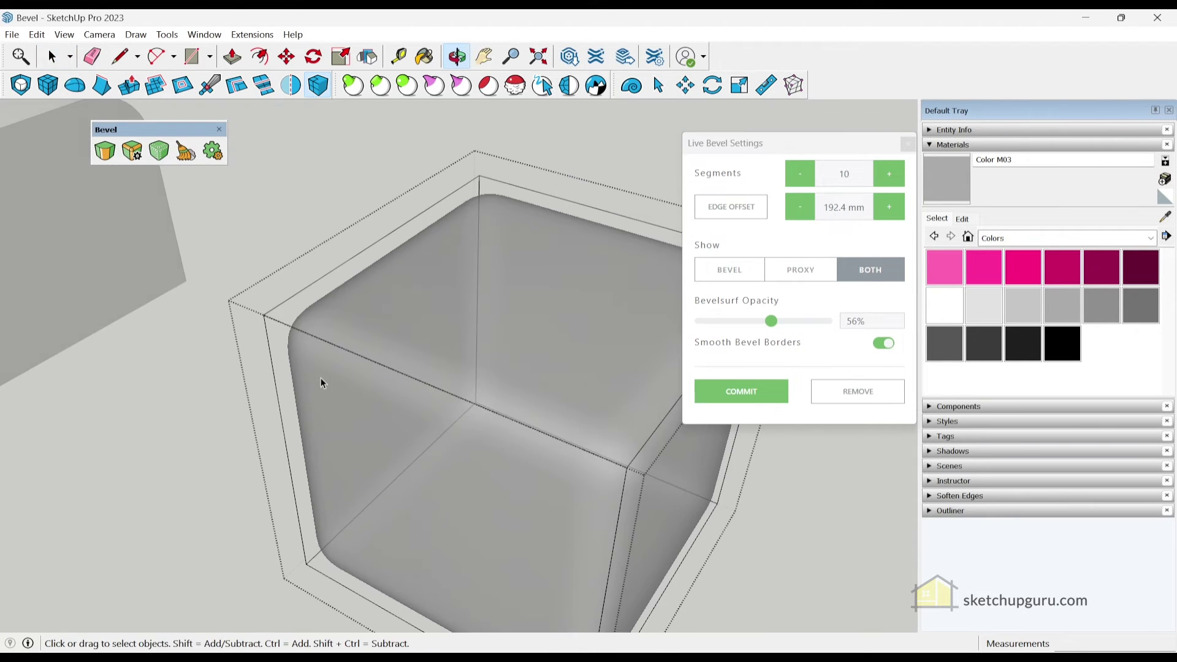
scroll(403, 349, down, 2)
drag(773, 330, 829, 328)
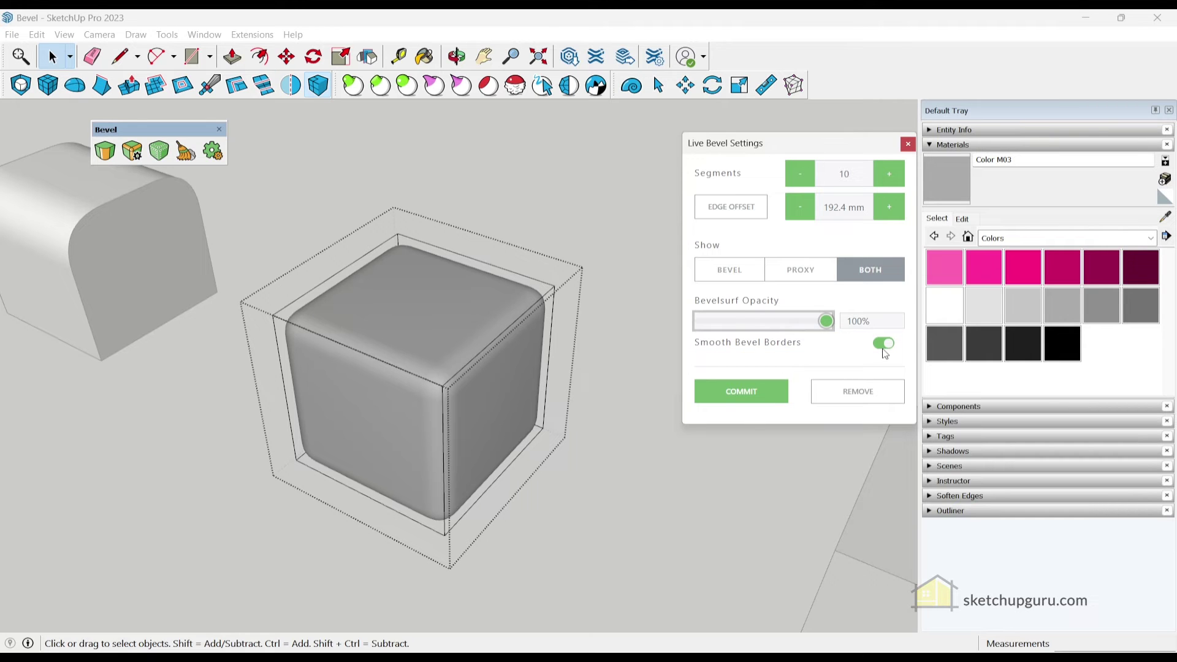
scroll(484, 455, up, 3)
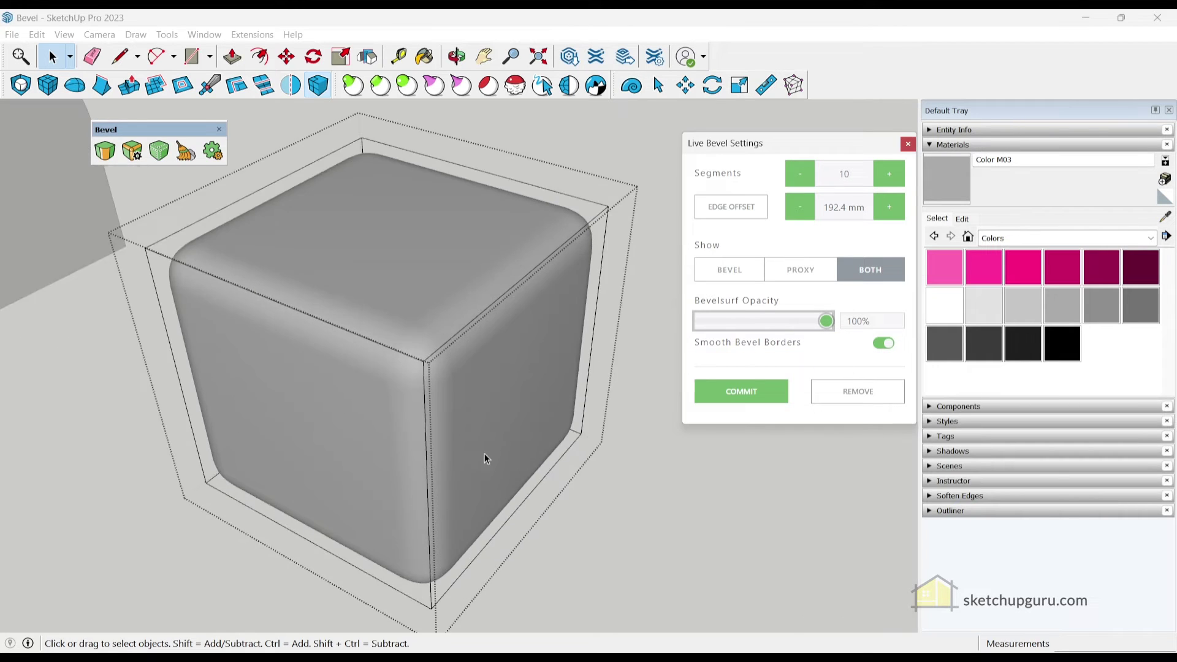
Turn off Smooth Bevel Borders for the live bevel
middle_drag(484, 456, 446, 435)
scroll(543, 396, down, 4)
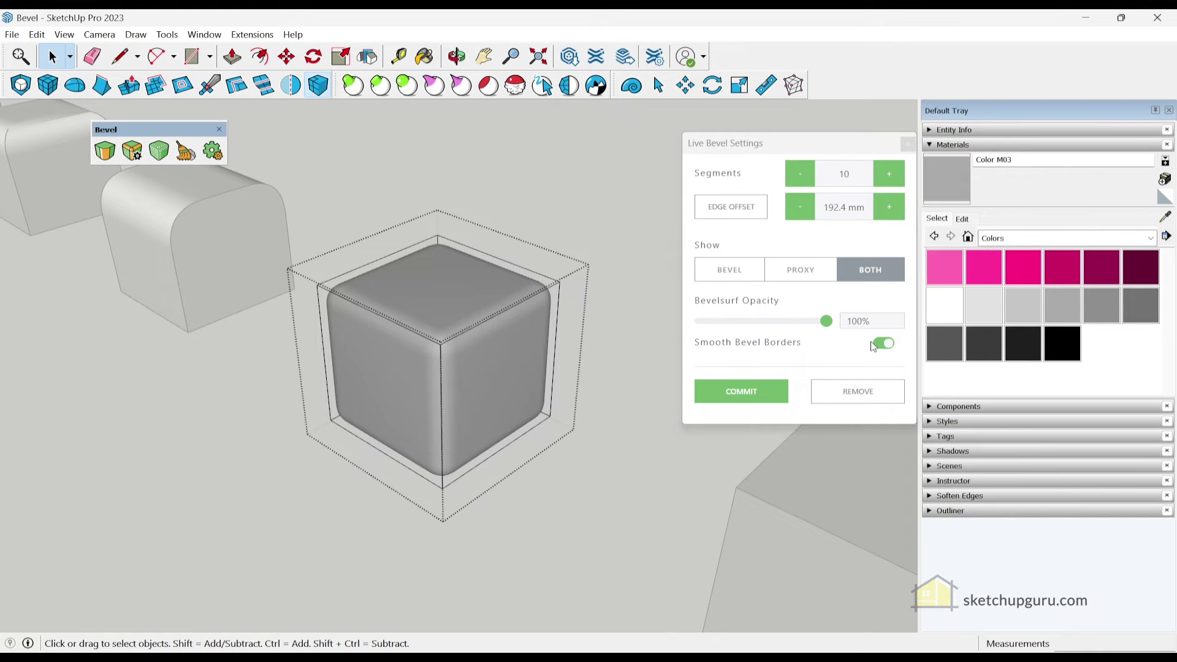
click(885, 347)
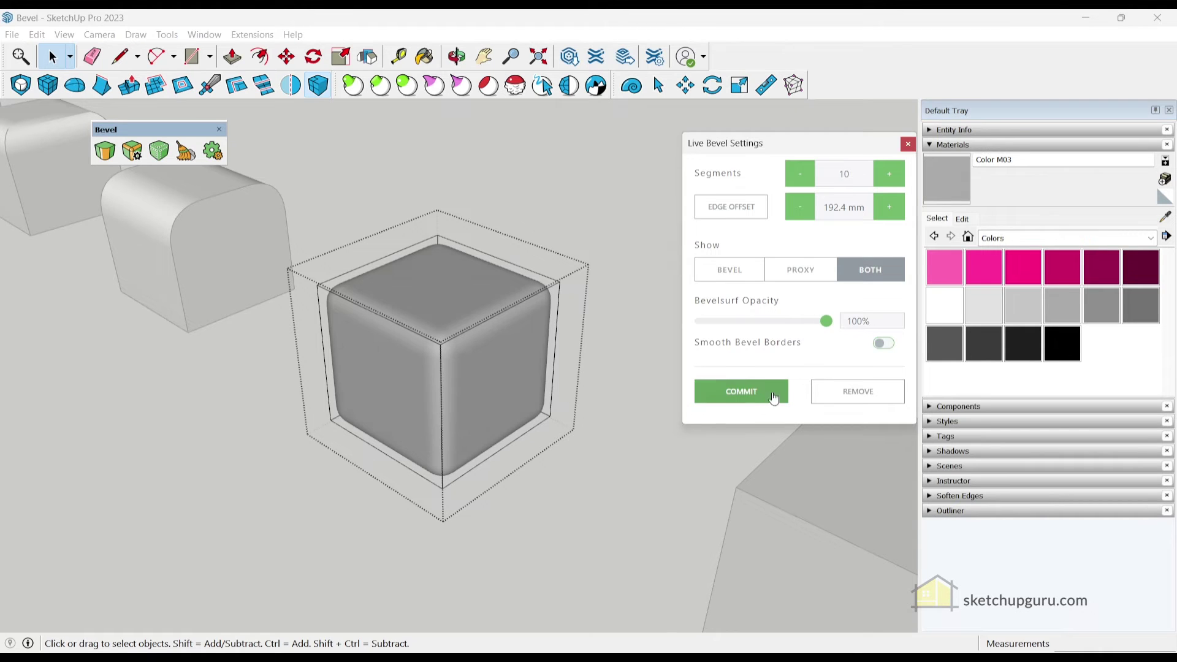
middle_drag(518, 368, 539, 310)
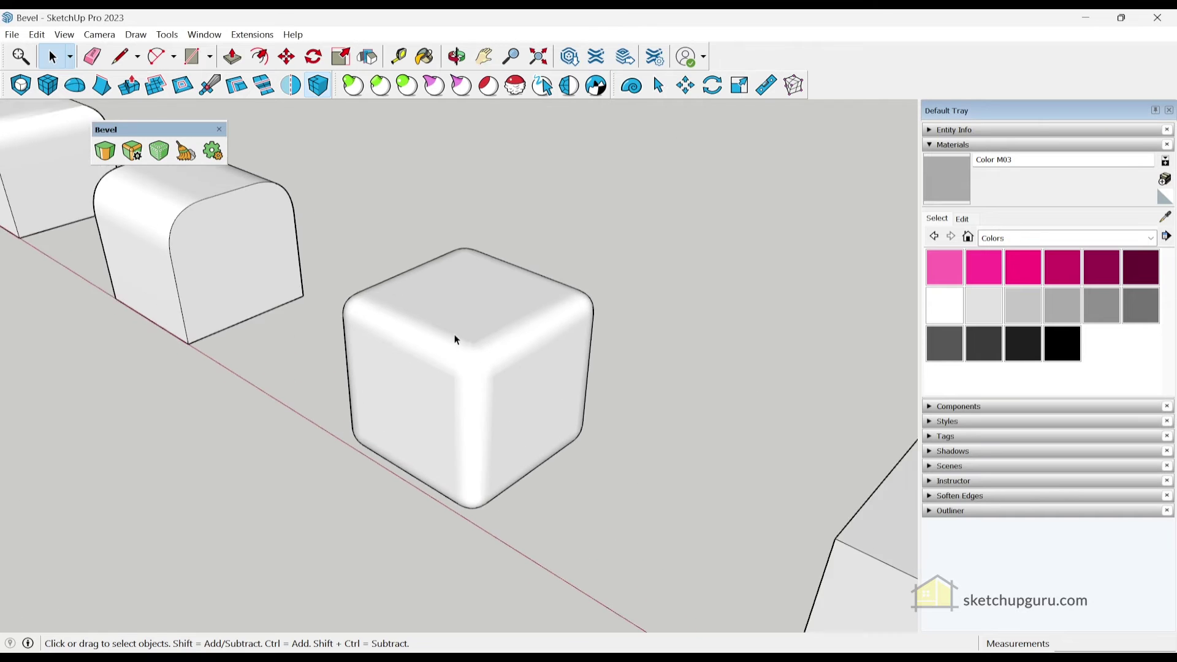
Push/Pull the cube's top face upward into a tall box
click(459, 323)
scroll(463, 301, up, 3)
click(460, 295)
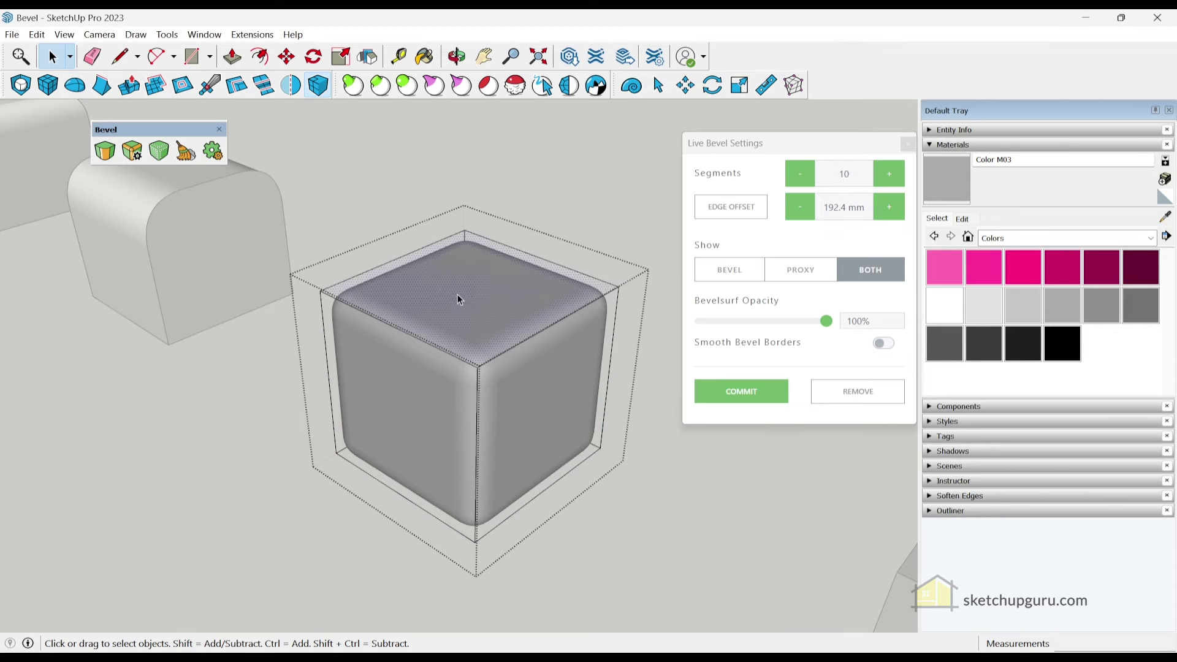
scroll(456, 304, down, 2)
key(p)
click(455, 304)
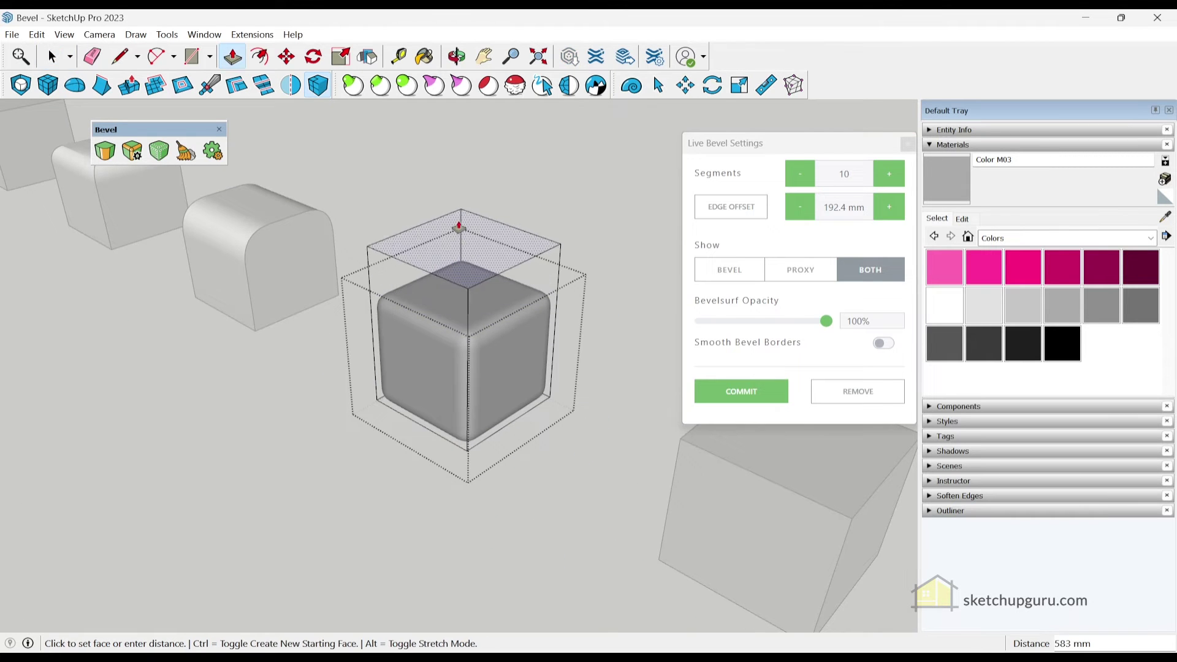
click(467, 206)
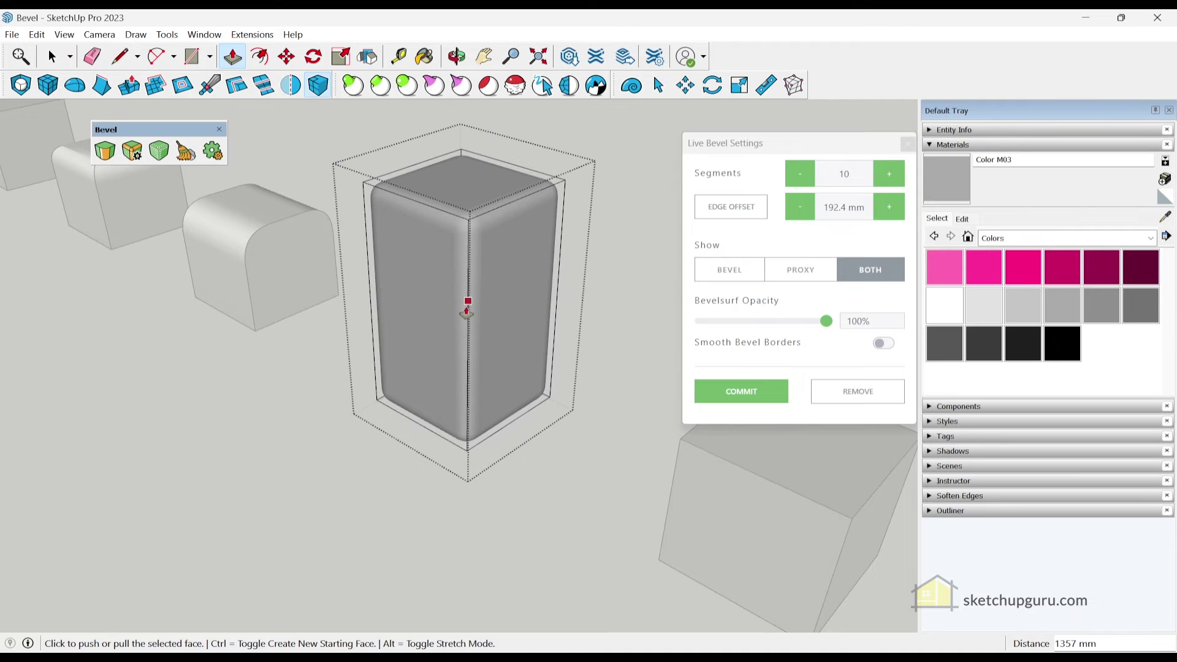
middle_drag(407, 284, 433, 411)
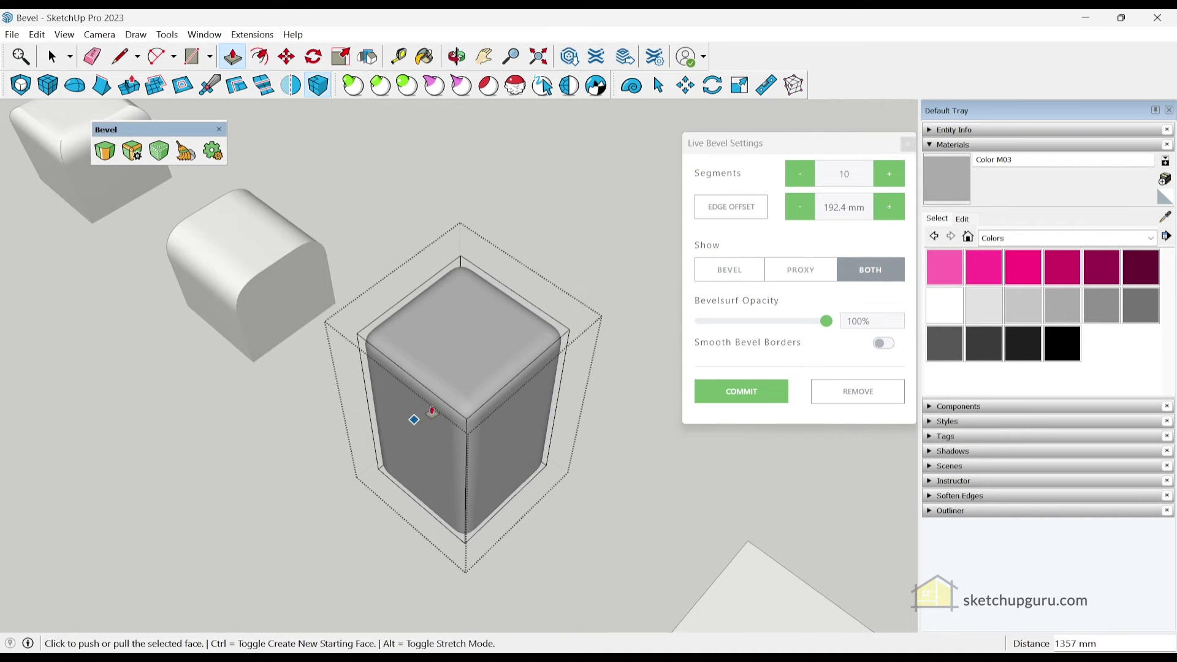
scroll(432, 411, up, 3)
key(space)
middle_drag(472, 359, 402, 273)
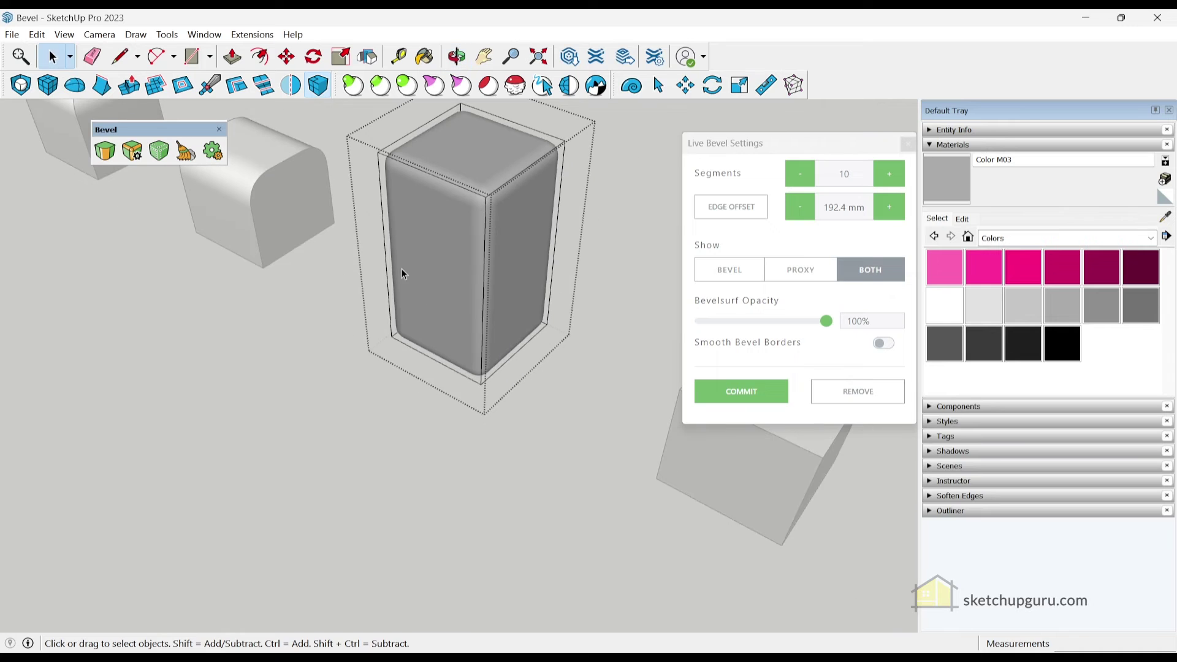
In Proxy view, split the front face with a line, push its lower part back, then show Both
key(l)
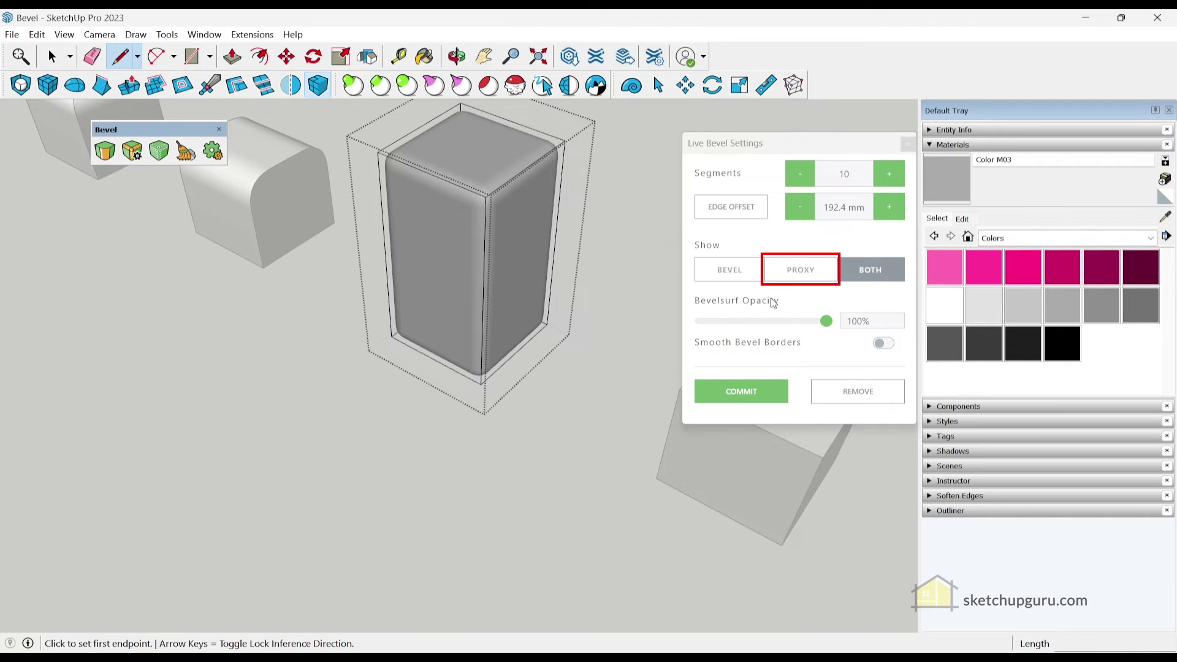
click(801, 270)
click(385, 254)
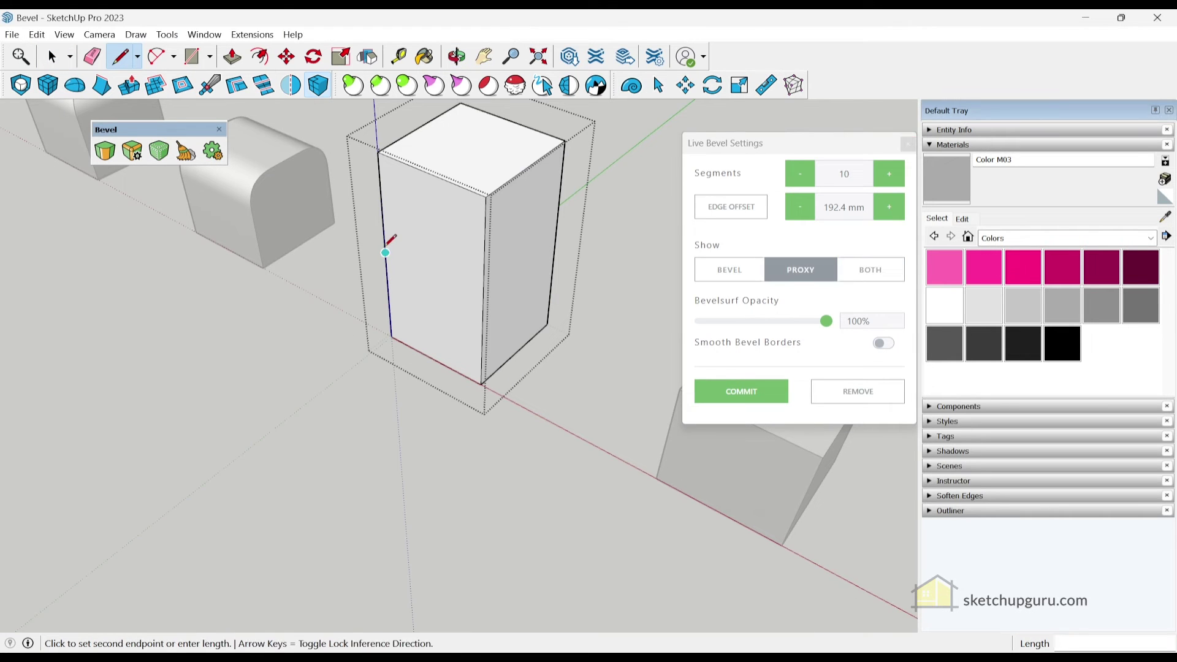
click(484, 299)
key(p)
drag(445, 323, 472, 334)
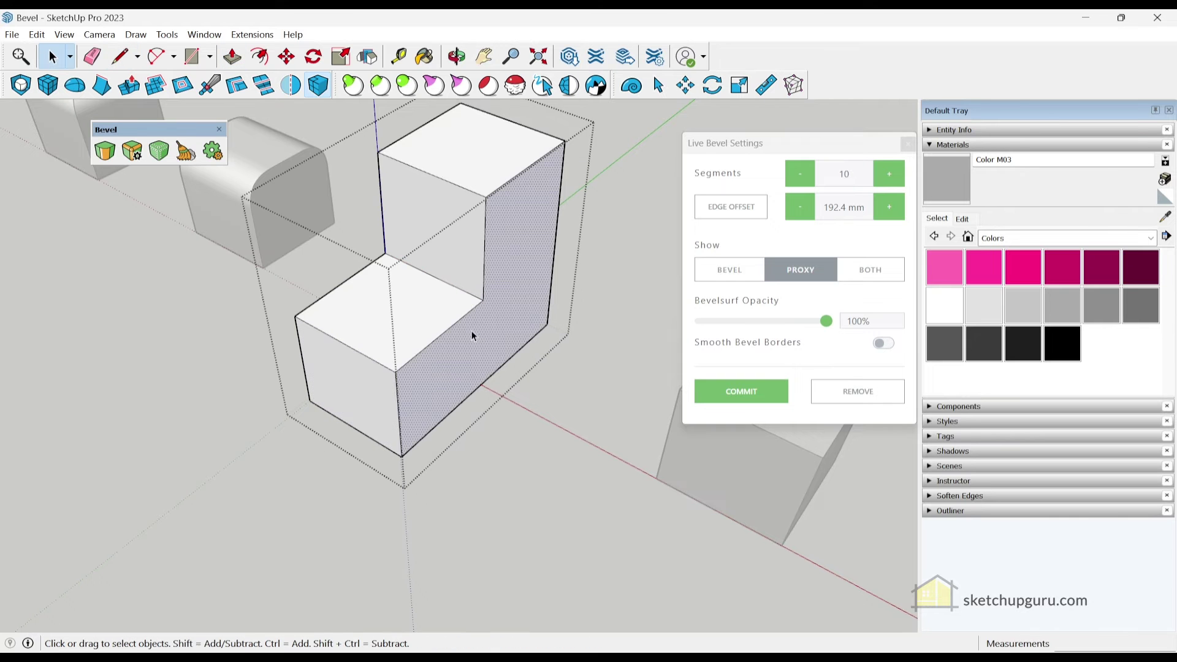
middle_drag(302, 473, 759, 330)
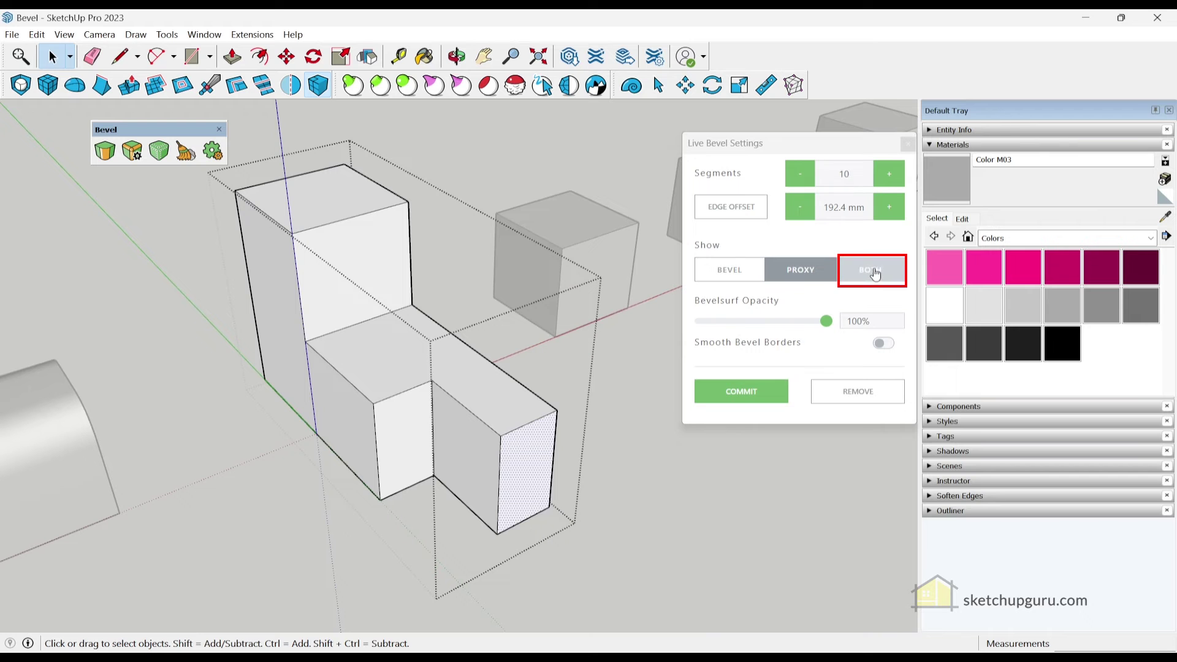
click(872, 270)
middle_drag(513, 400, 495, 377)
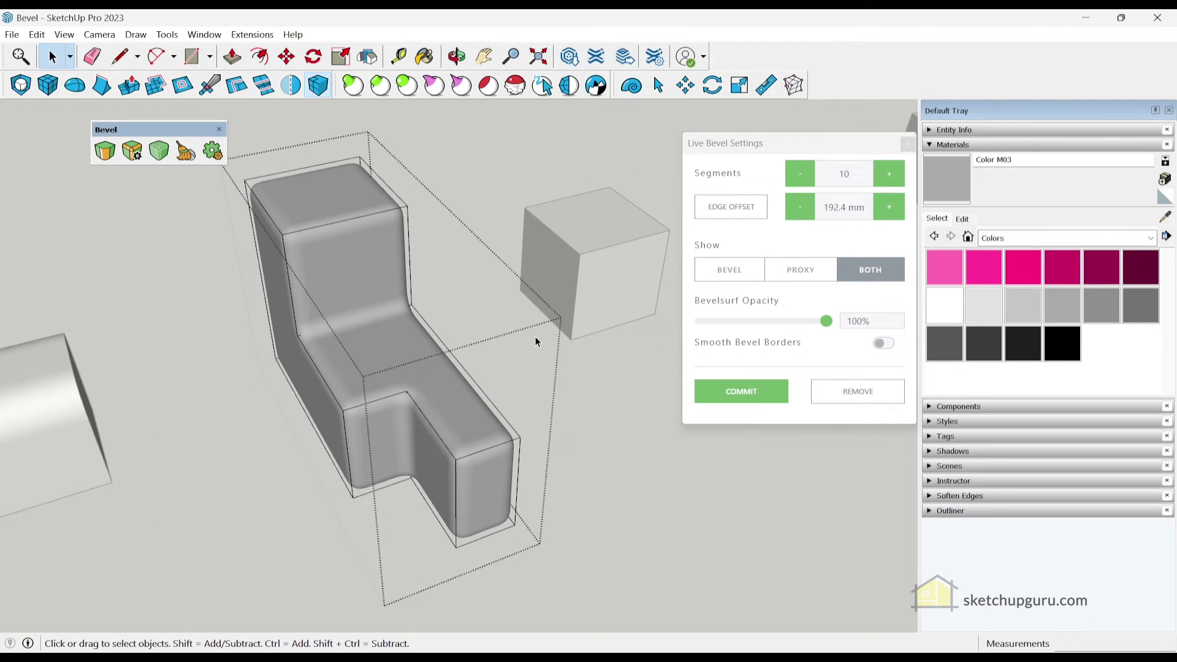
Commit the live bevel so the L-shaped block's rounded edges become permanent
middle_drag(535, 337, 542, 311)
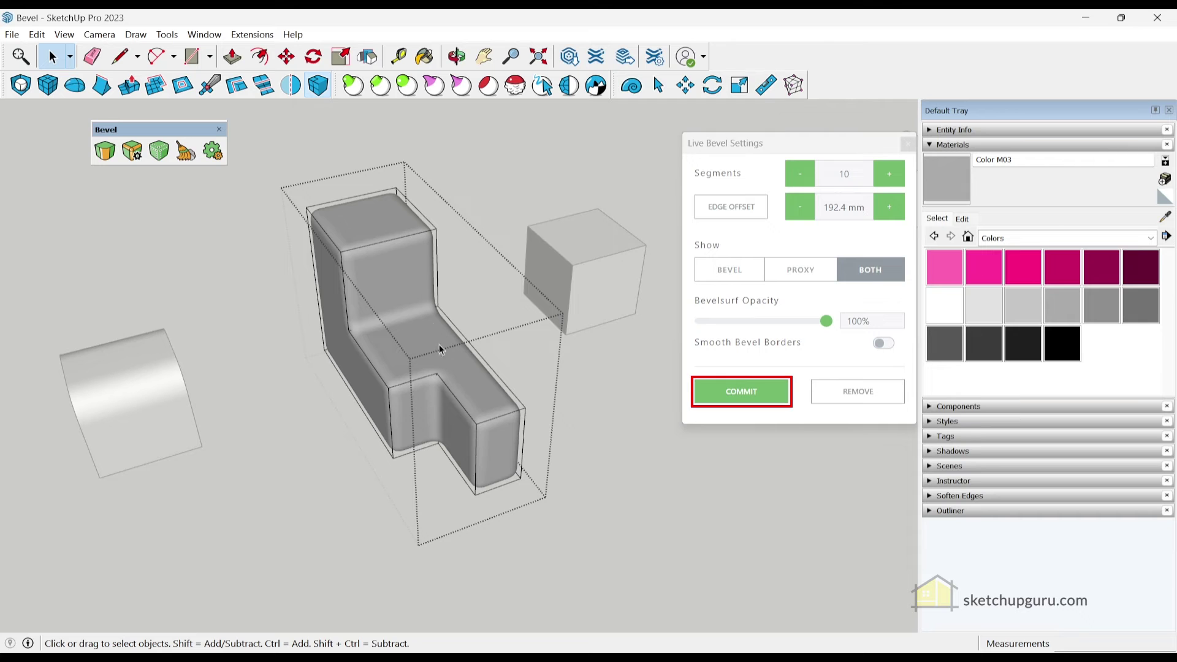
middle_drag(361, 275, 429, 410)
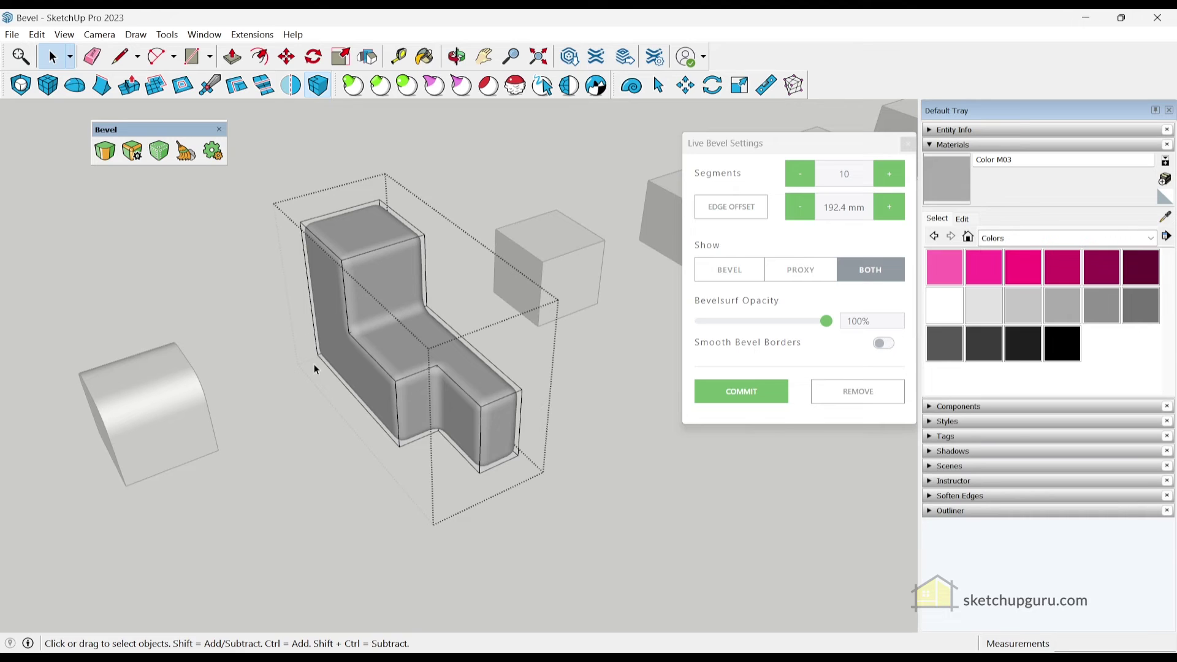
click(741, 396)
scroll(413, 389, up, 5)
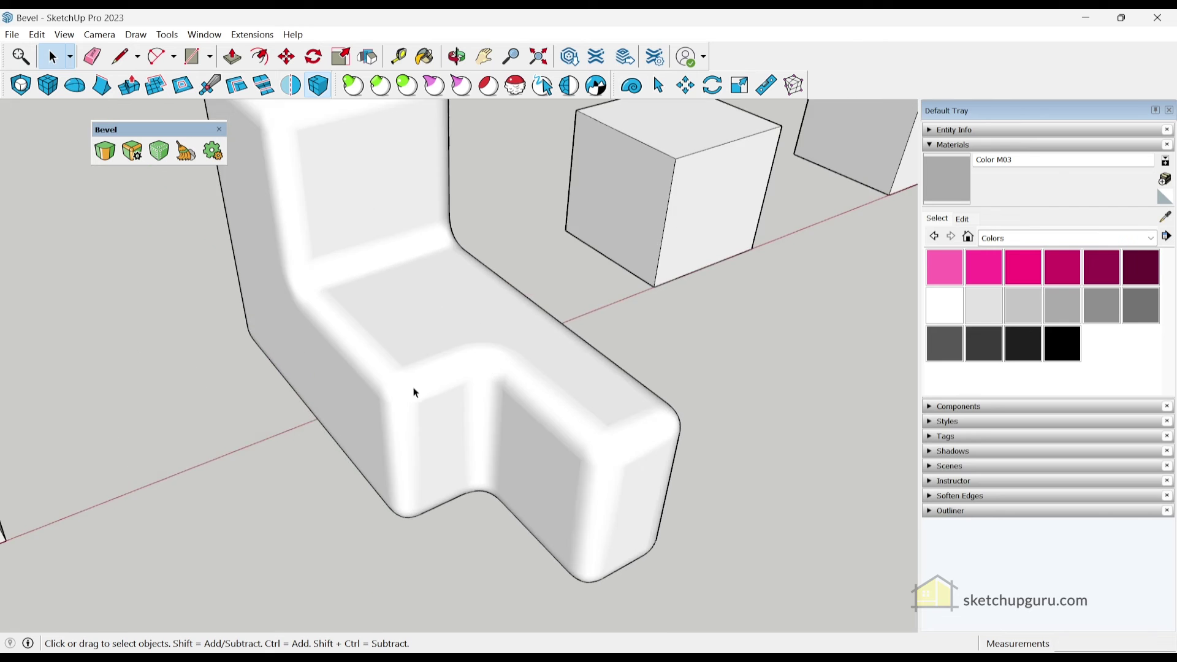
middle_drag(413, 389, 439, 391)
Select the white grouped cube next to the L-shaped block
scroll(449, 337, down, 3)
scroll(471, 352, up, 3)
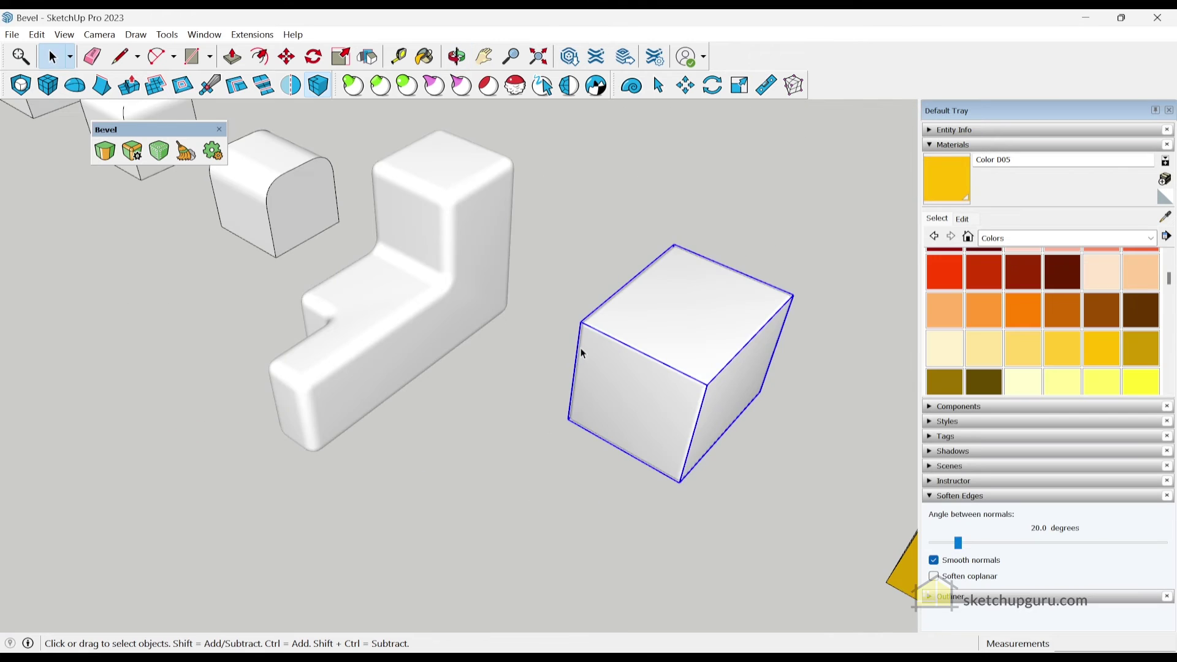
scroll(722, 326, down, 1)
scroll(551, 251, up, 3)
scroll(550, 247, down, 2)
scroll(569, 292, down, 1)
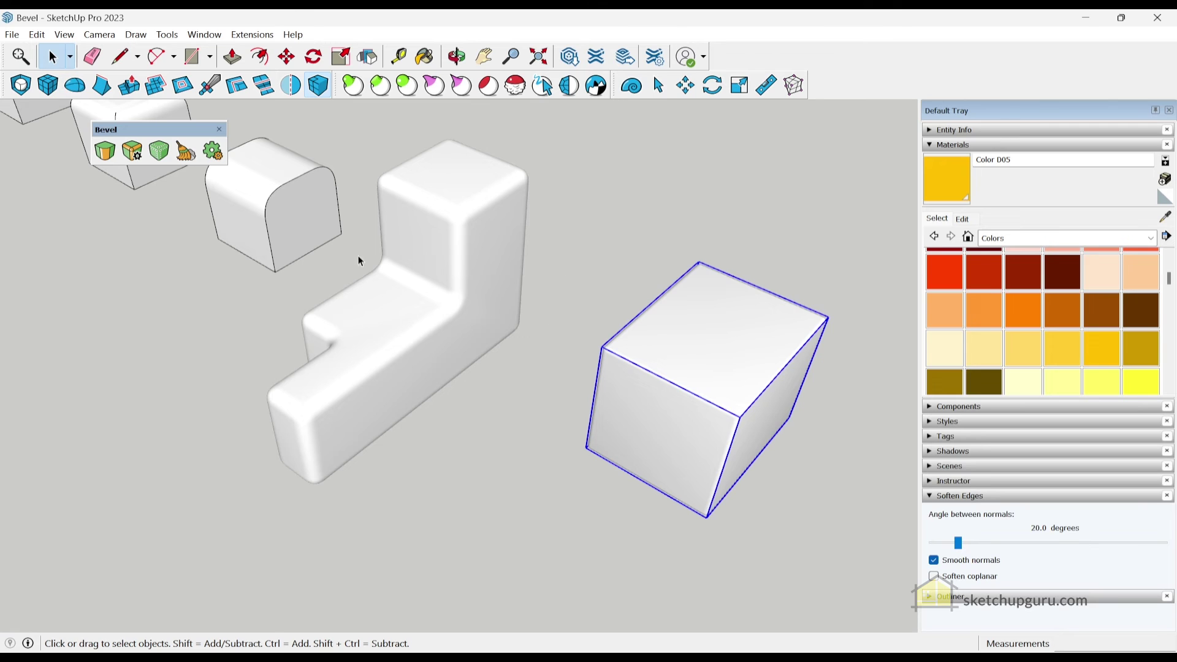
click(419, 330)
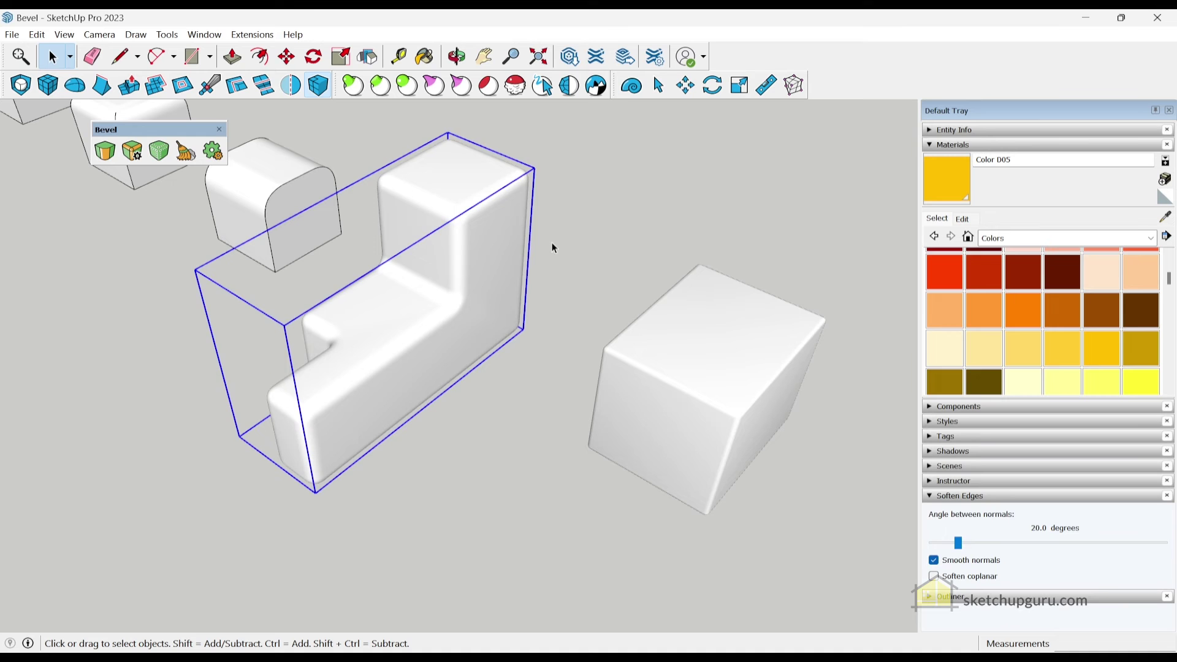
click(588, 257)
middle_drag(570, 325, 739, 371)
click(670, 308)
scroll(669, 308, up, 3)
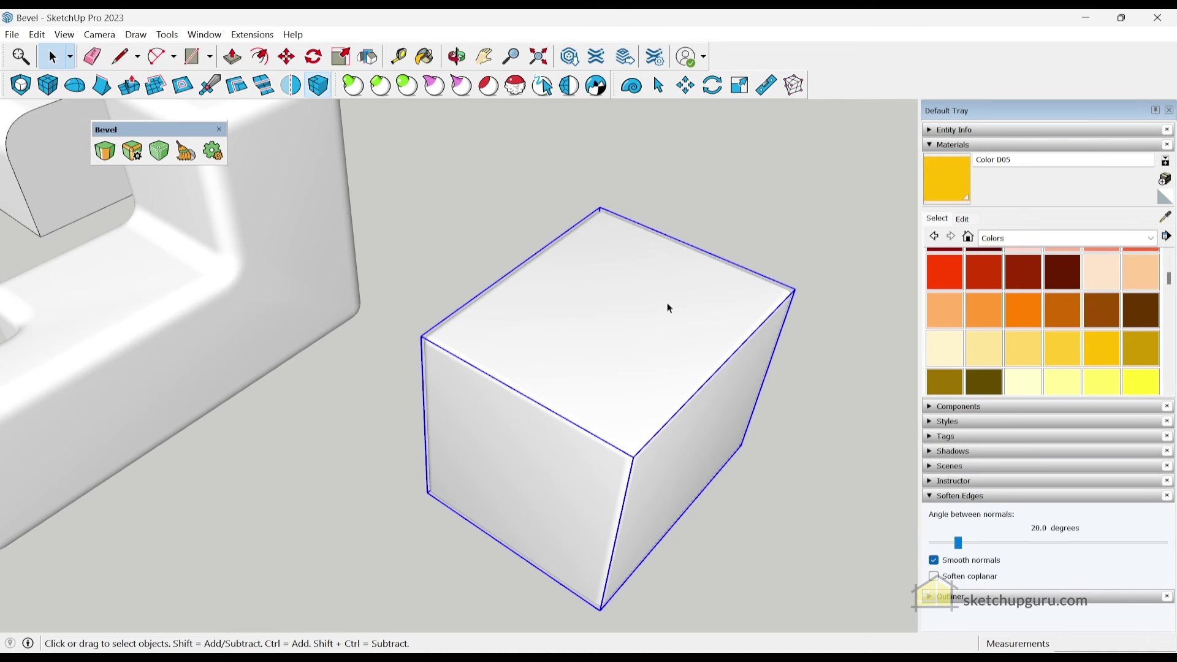
scroll(638, 303, down, 3)
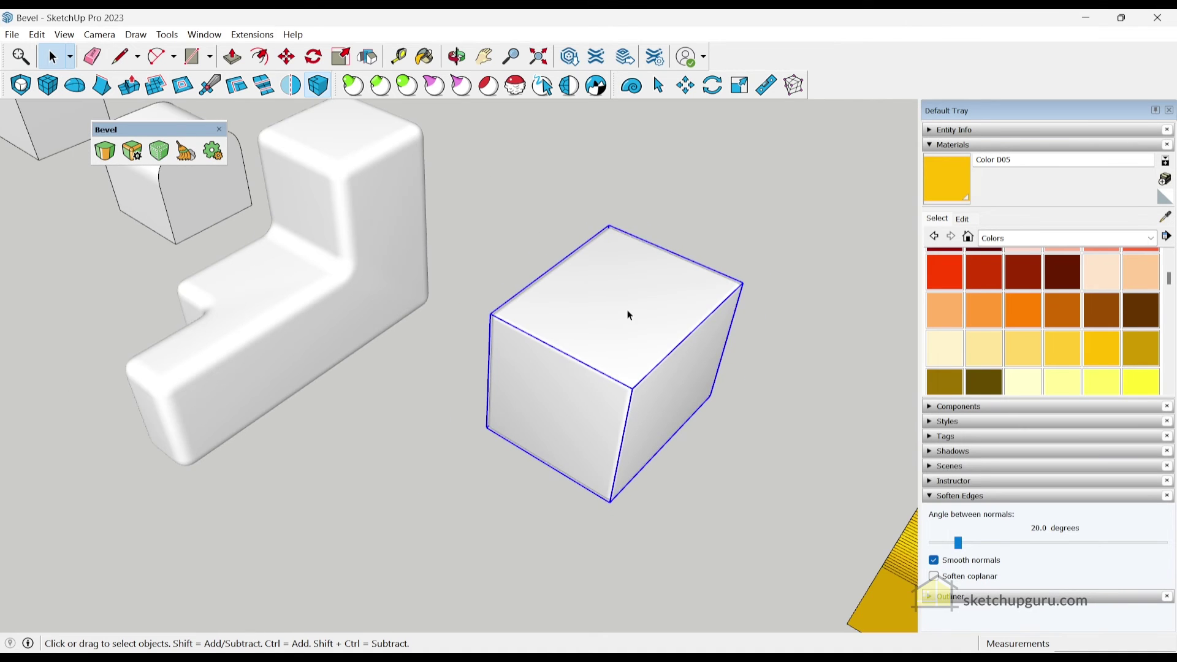
Remove the white cube's live bevel via Live Bevel Settings (B)
key(b)
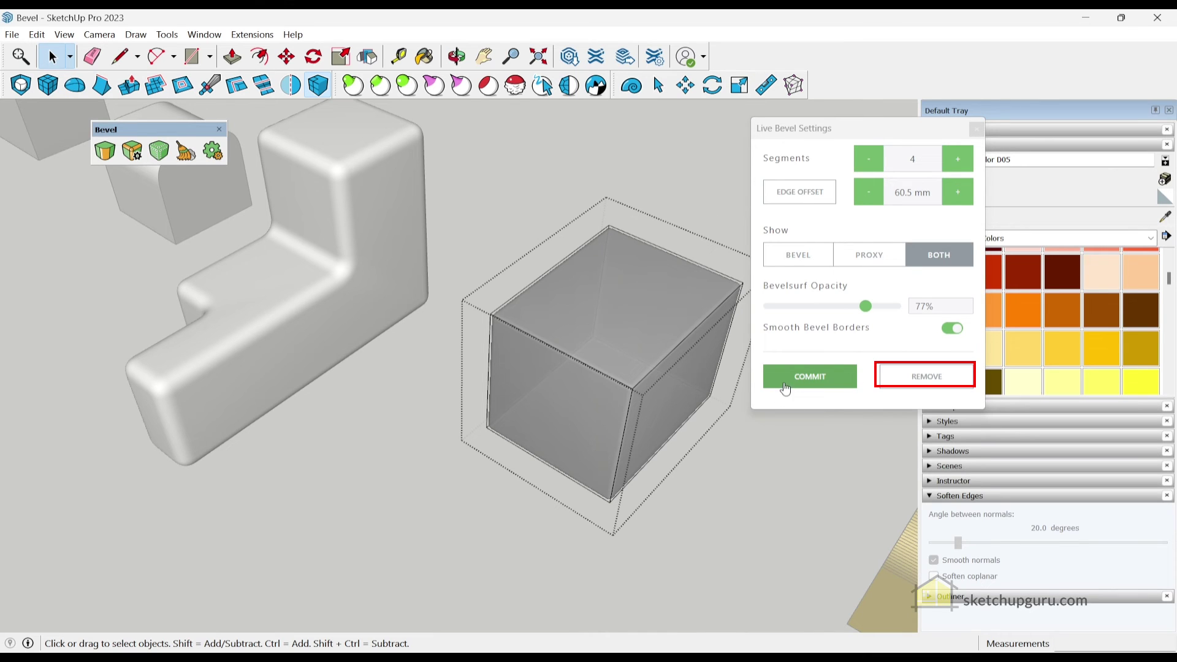
click(919, 374)
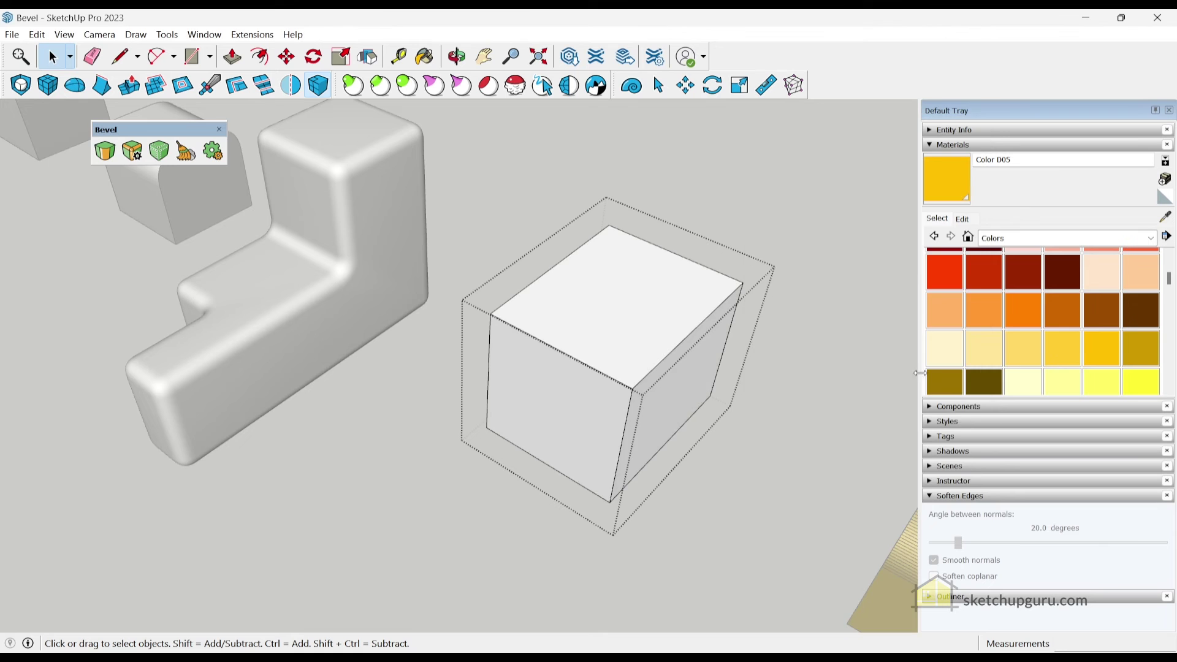
scroll(517, 306, up, 2)
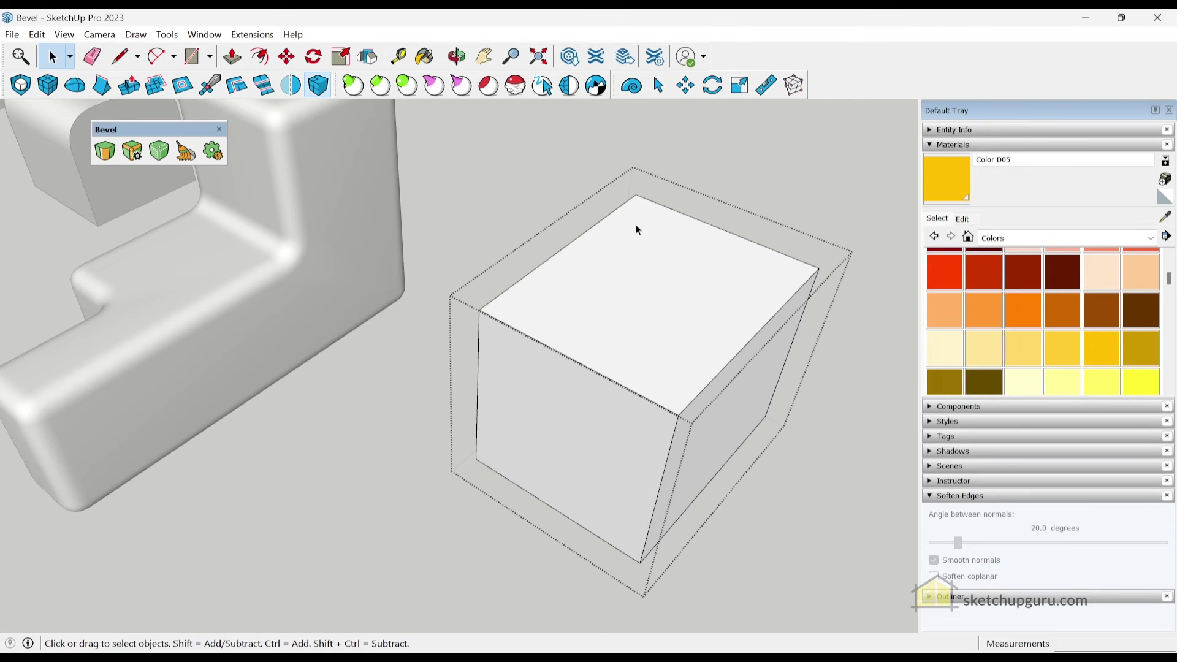
scroll(447, 241, down, 4)
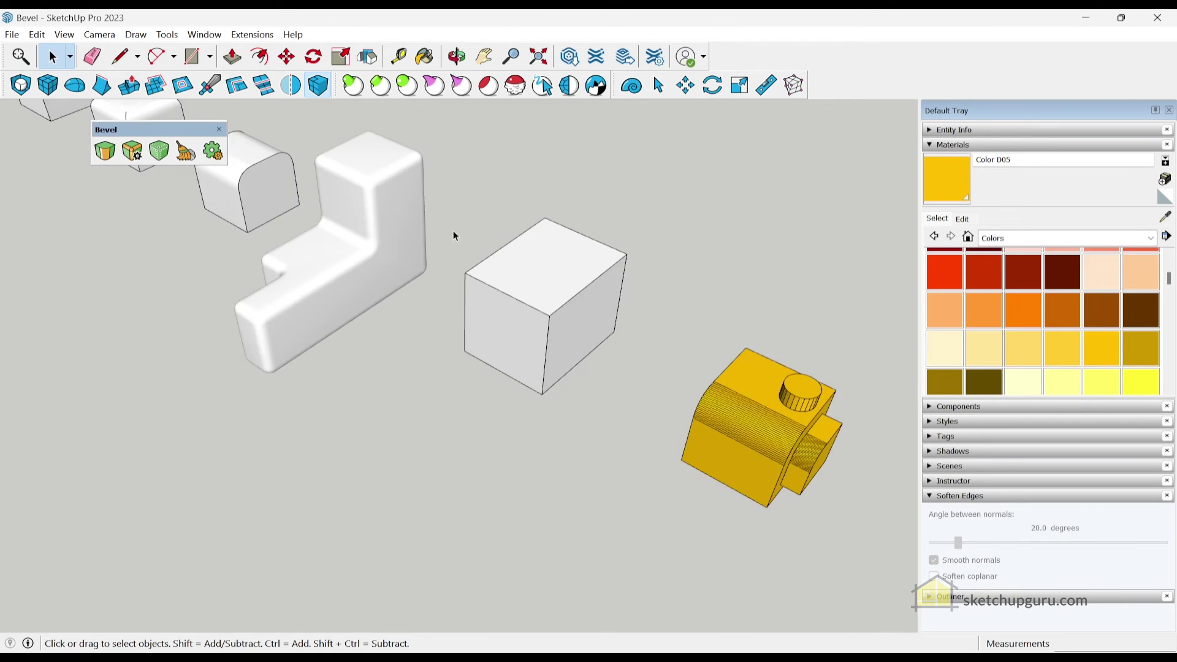
scroll(625, 333, up, 5)
middle_drag(625, 333, 791, 378)
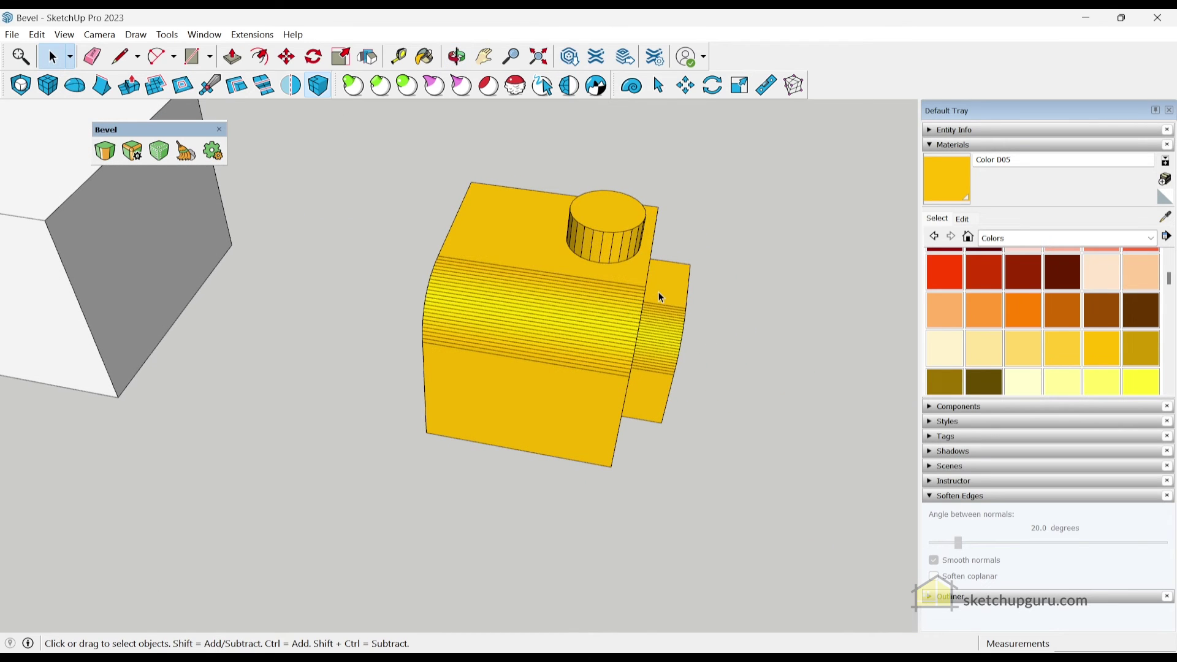
Auto-soften the whole yellow block so 74 of its 240 edges are smoothed
scroll(659, 298, up, 2)
middle_drag(654, 307, 570, 310)
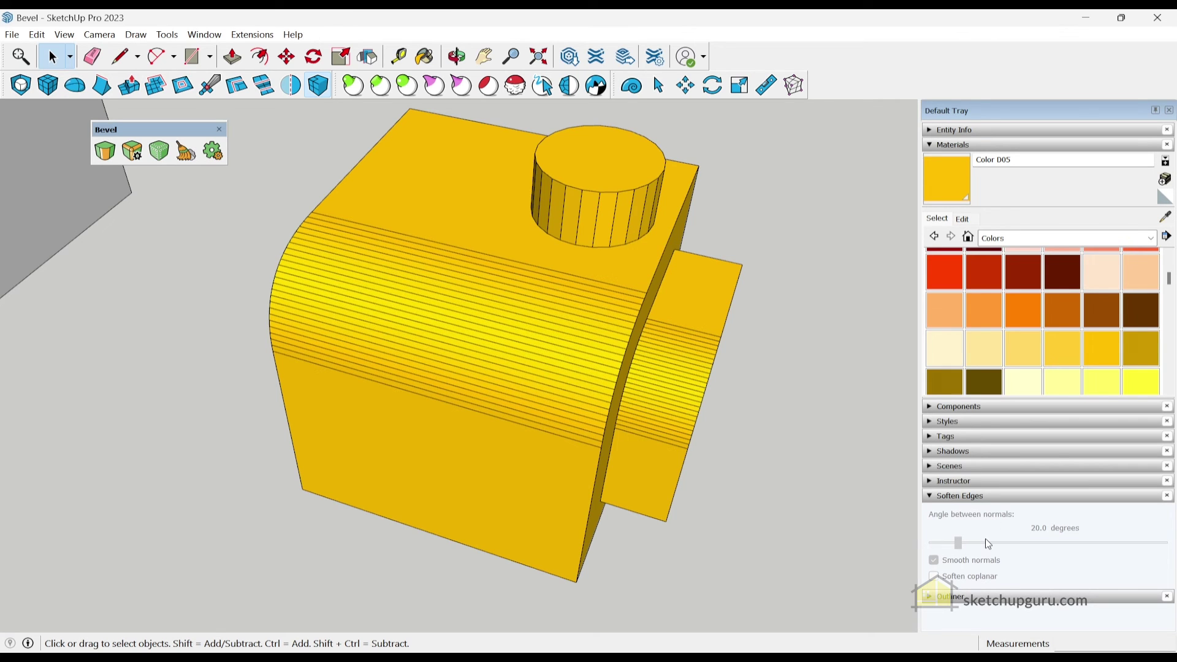
scroll(528, 320, down, 2)
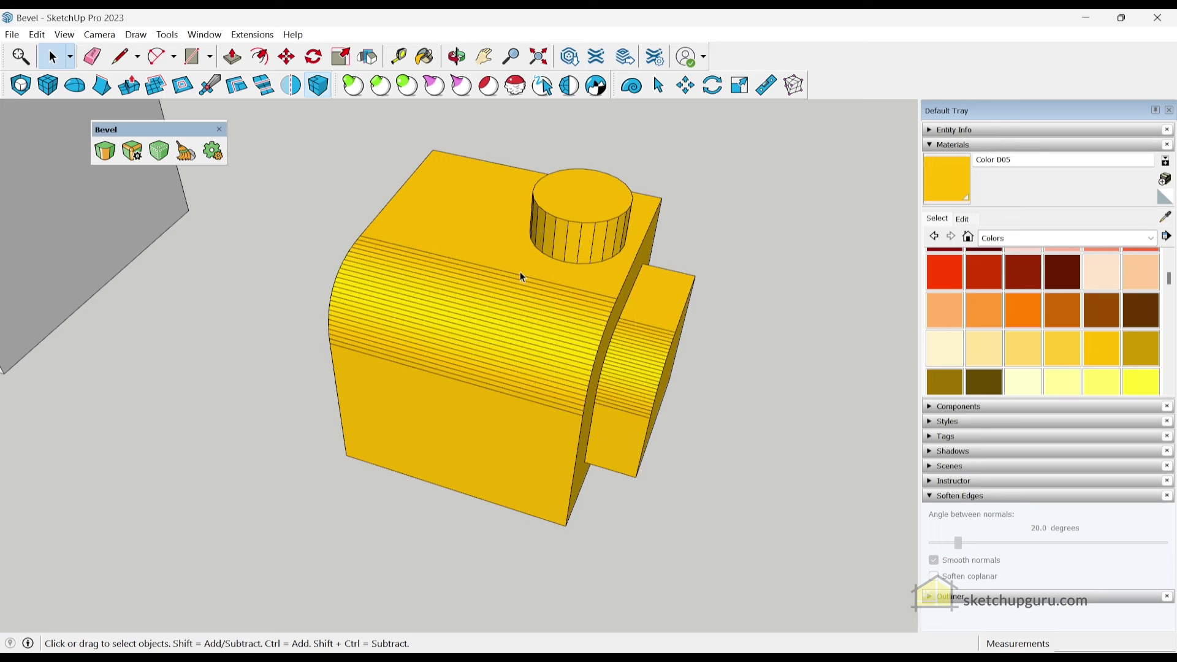
triple_click(491, 256)
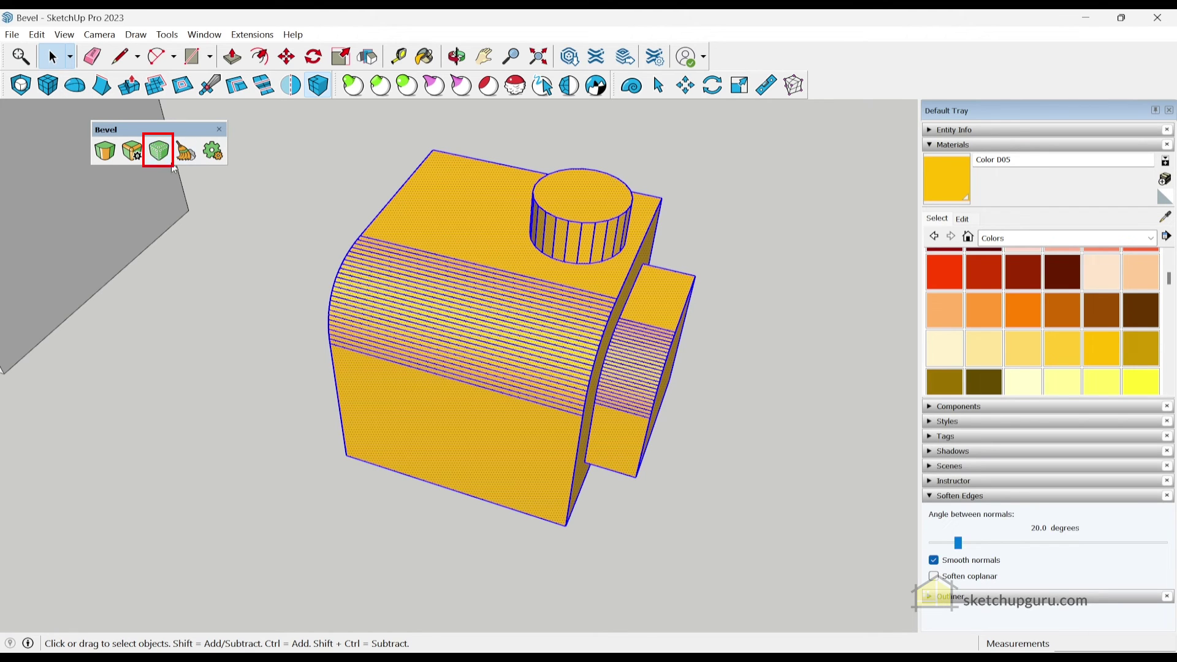
click(159, 151)
click(289, 260)
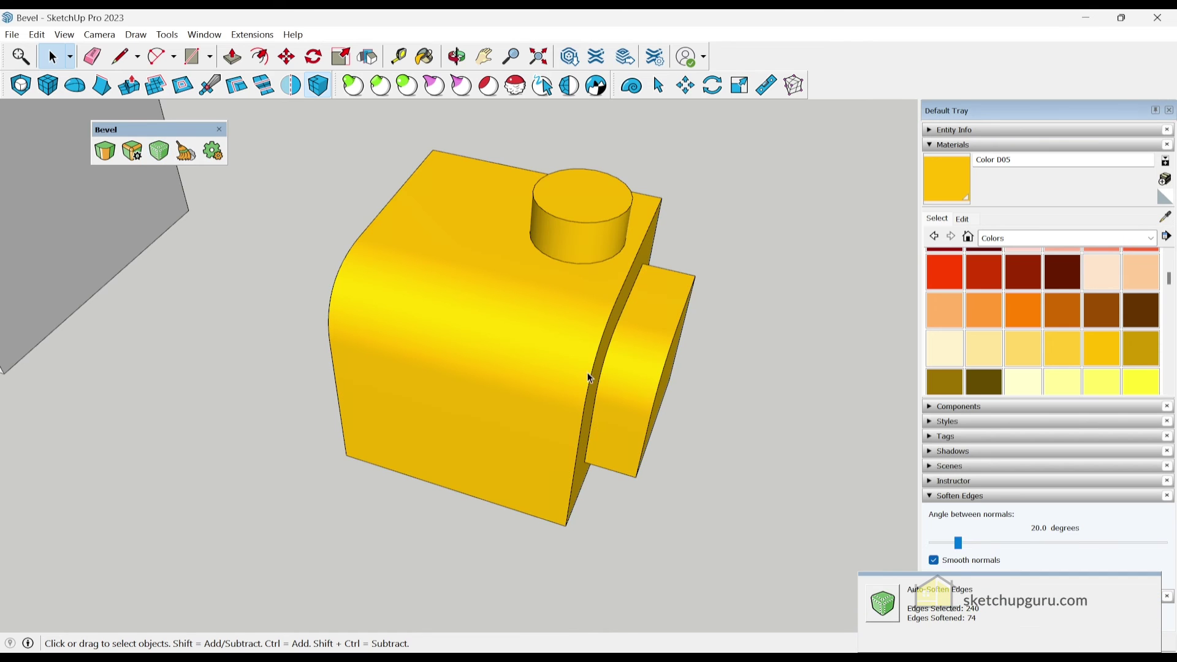
middle_drag(289, 260, 494, 283)
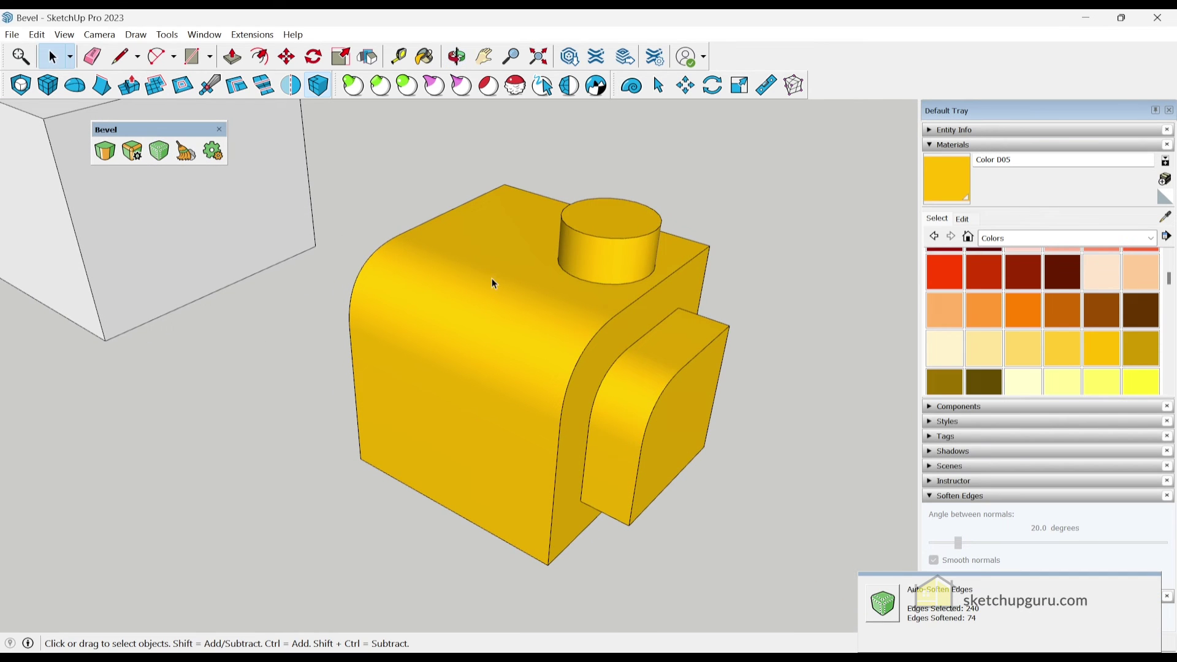
mouse_move(475, 379)
middle_down()
mouse_move(486, 376)
mouse_move(472, 362)
middle_up()
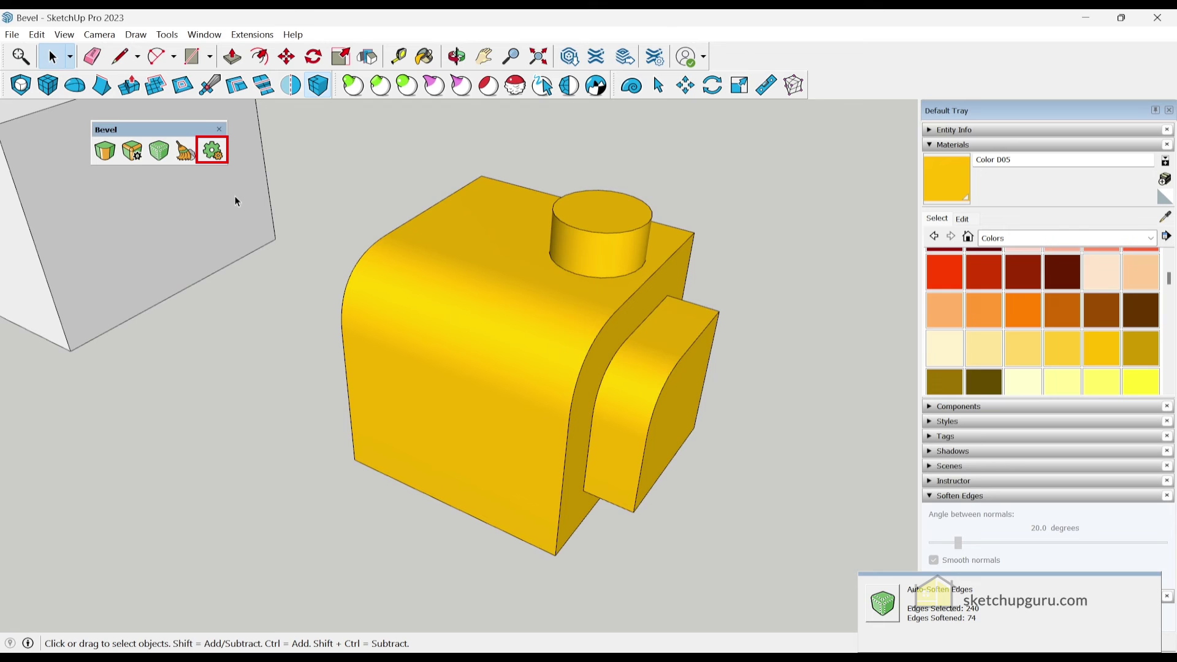
Undo the softening, set the Bevel soften angle to 1, and auto-soften the block
click(215, 160)
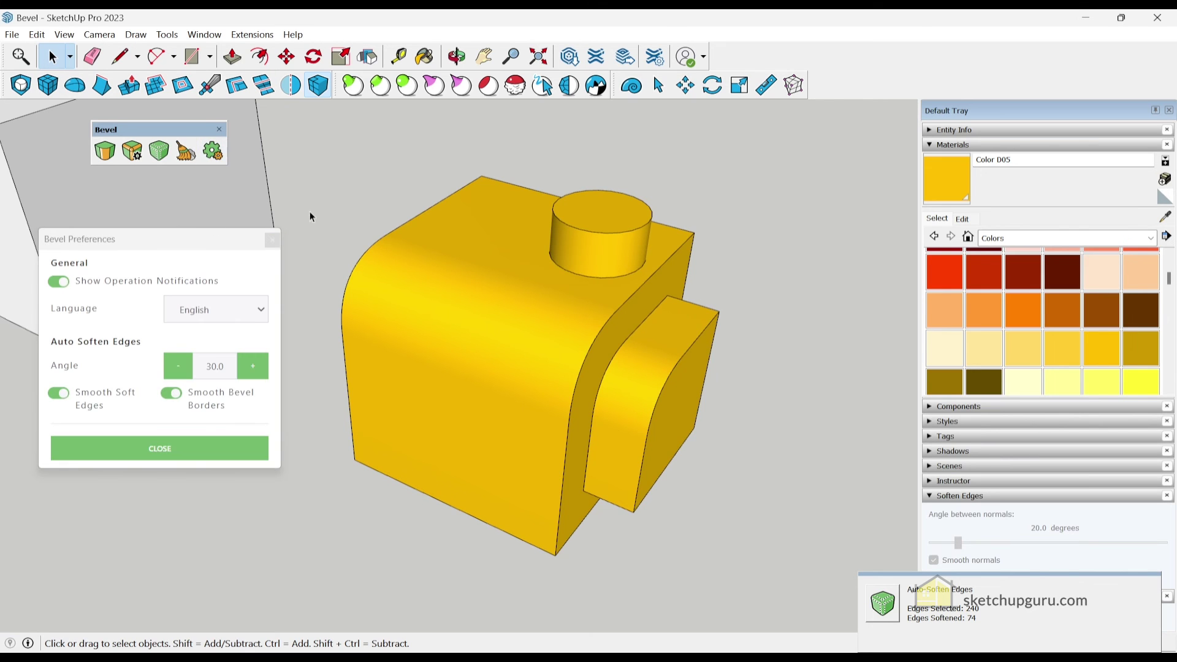
key(alt+h)
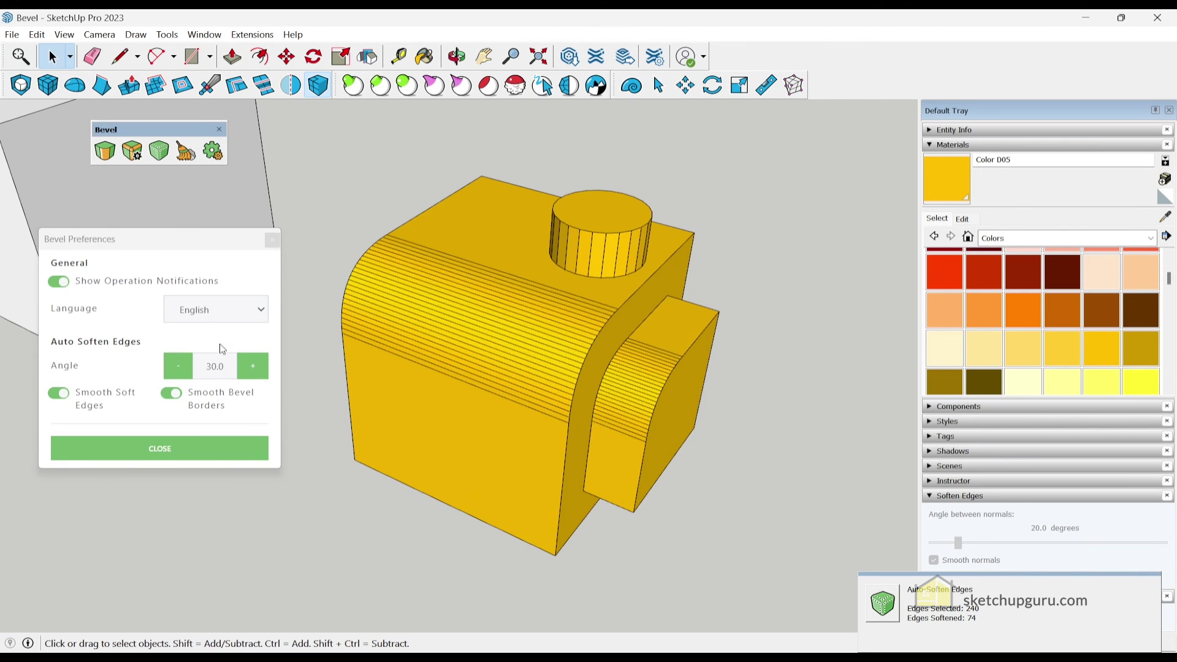
double_click(216, 366)
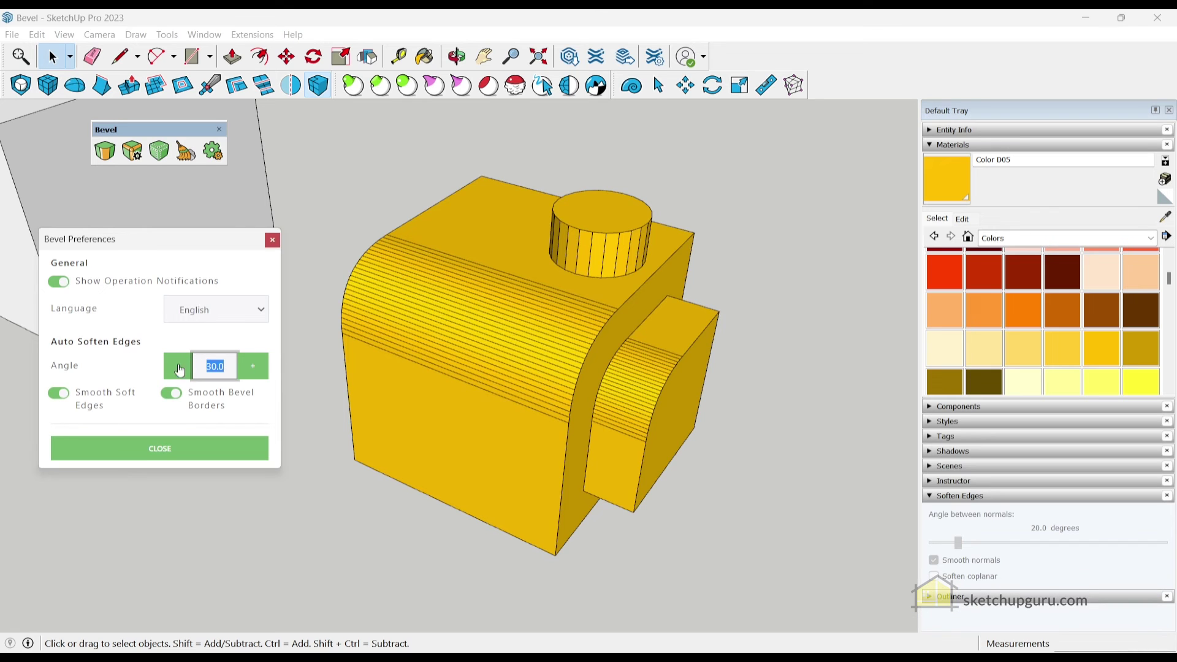
text(1)
click(410, 290)
triple_click(409, 290)
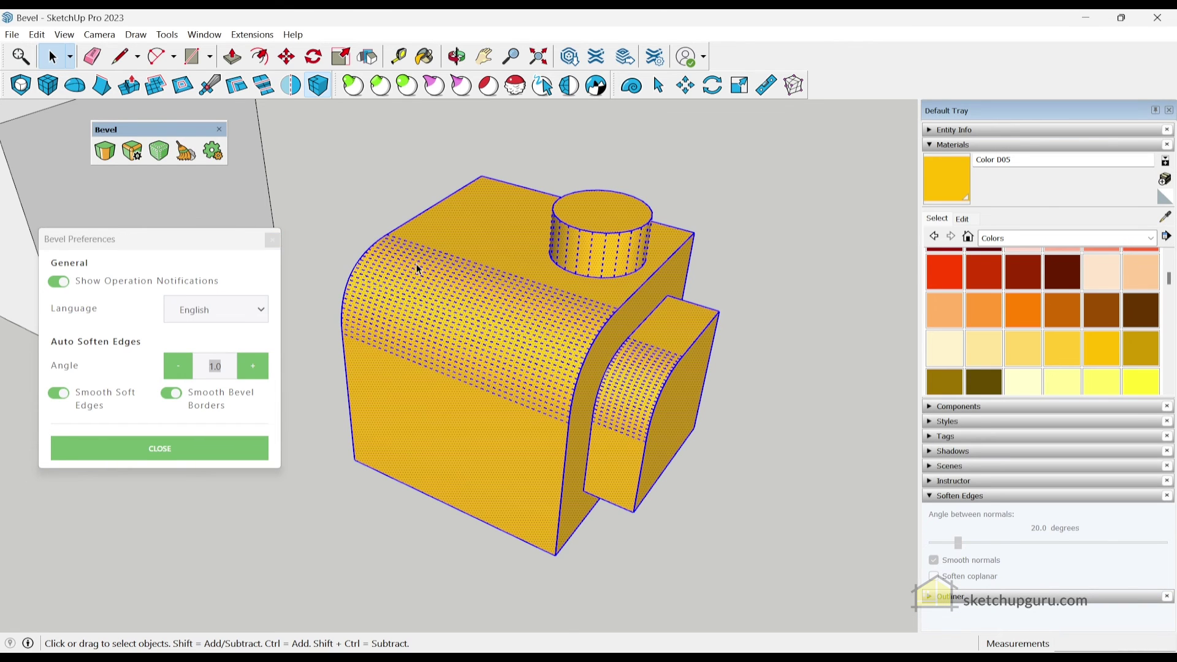
click(158, 153)
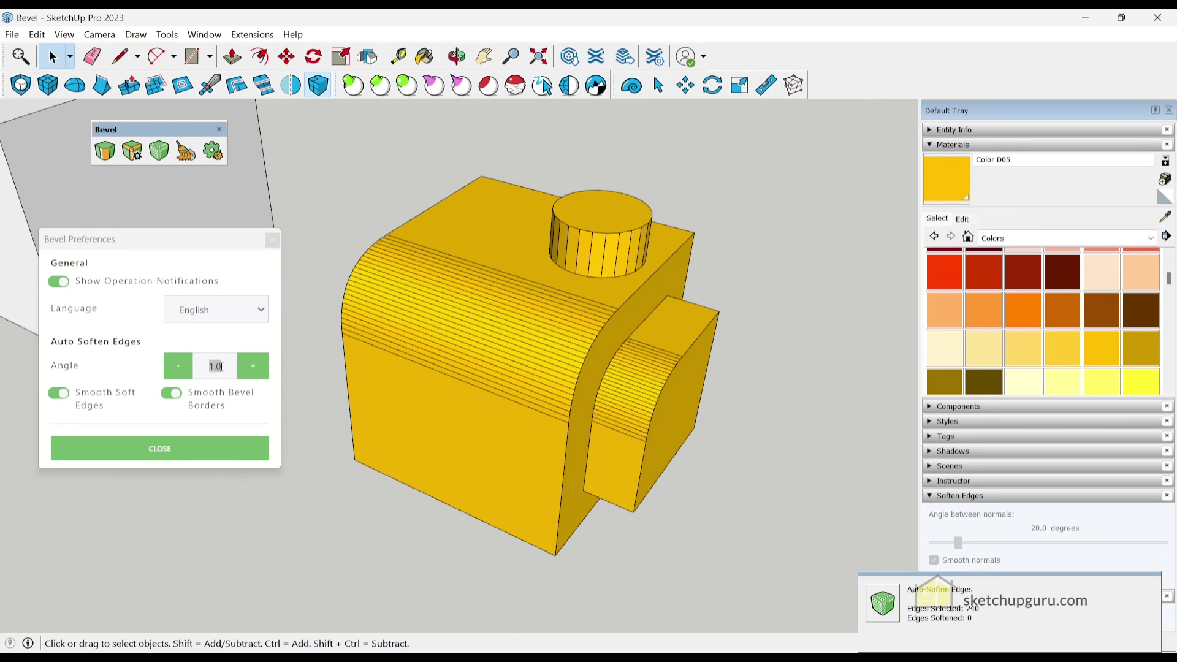
Change the soften angle to 15 and auto-soften the yellow block again
double_click(215, 366)
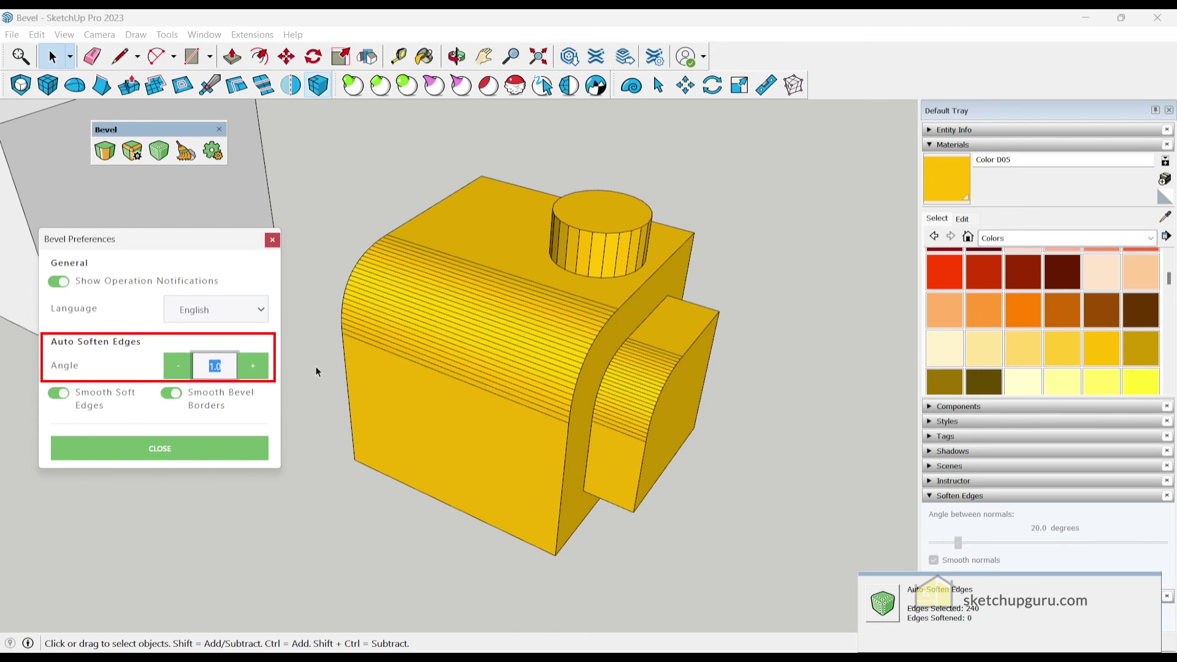
text(15)
key(Tab)
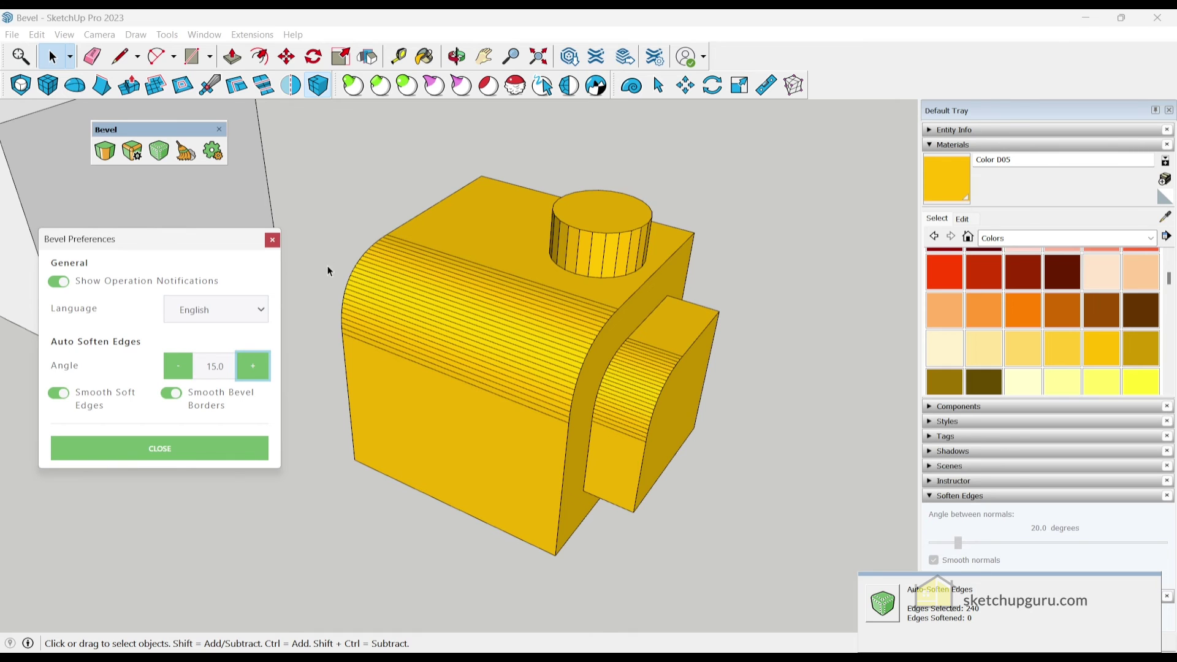
triple_click(392, 248)
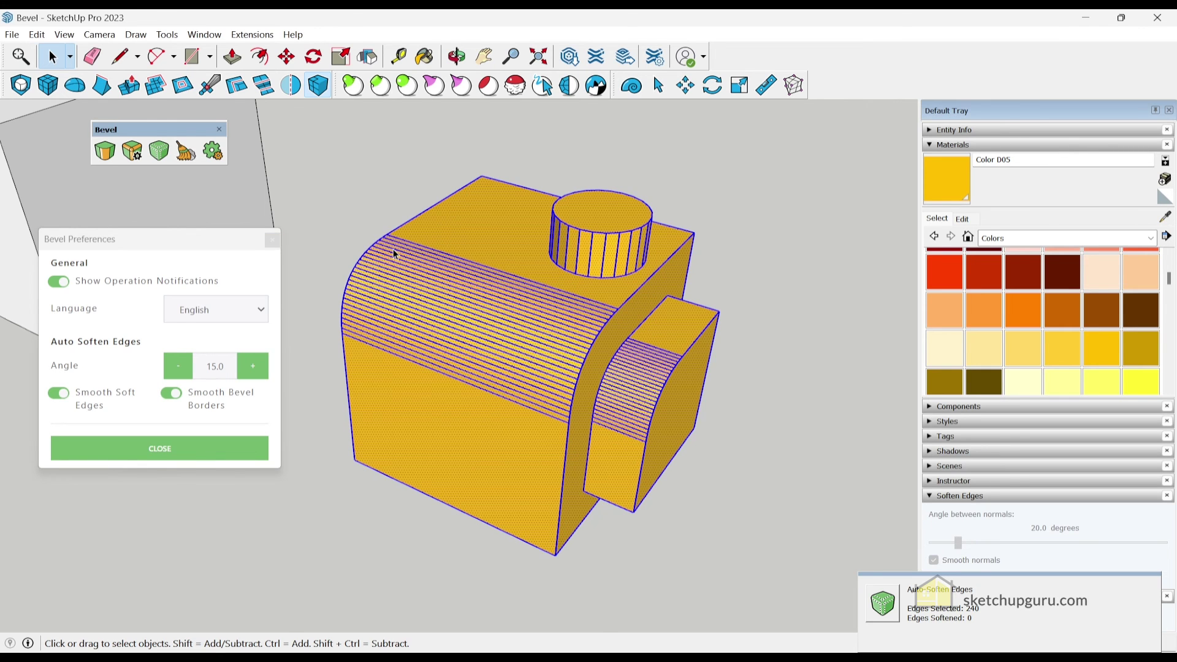
click(178, 163)
click(366, 207)
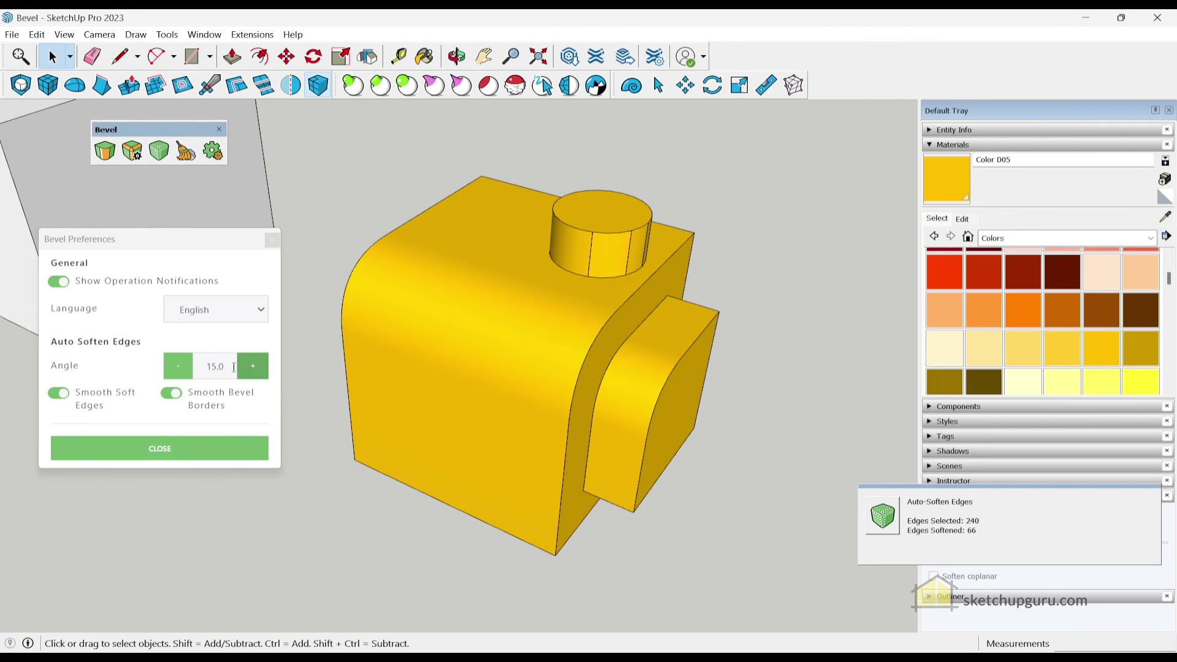
Set the soften angle to 30 and re-soften the block, smoothing 74 edges
double_click(214, 366)
click(341, 215)
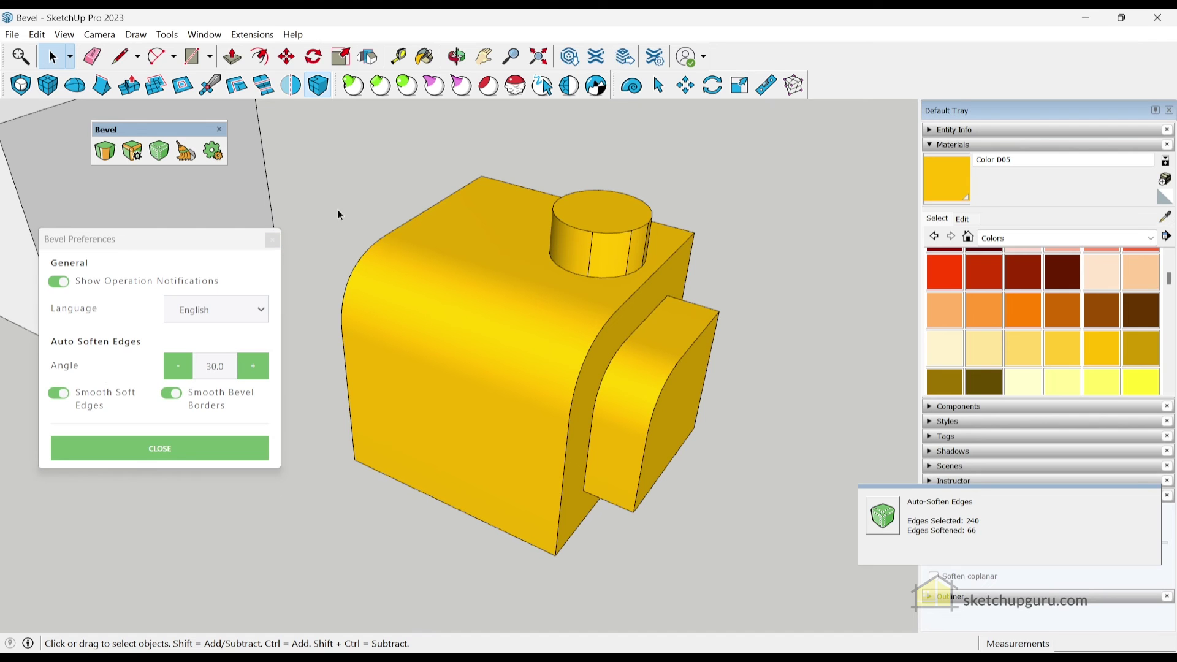
triple_click(455, 321)
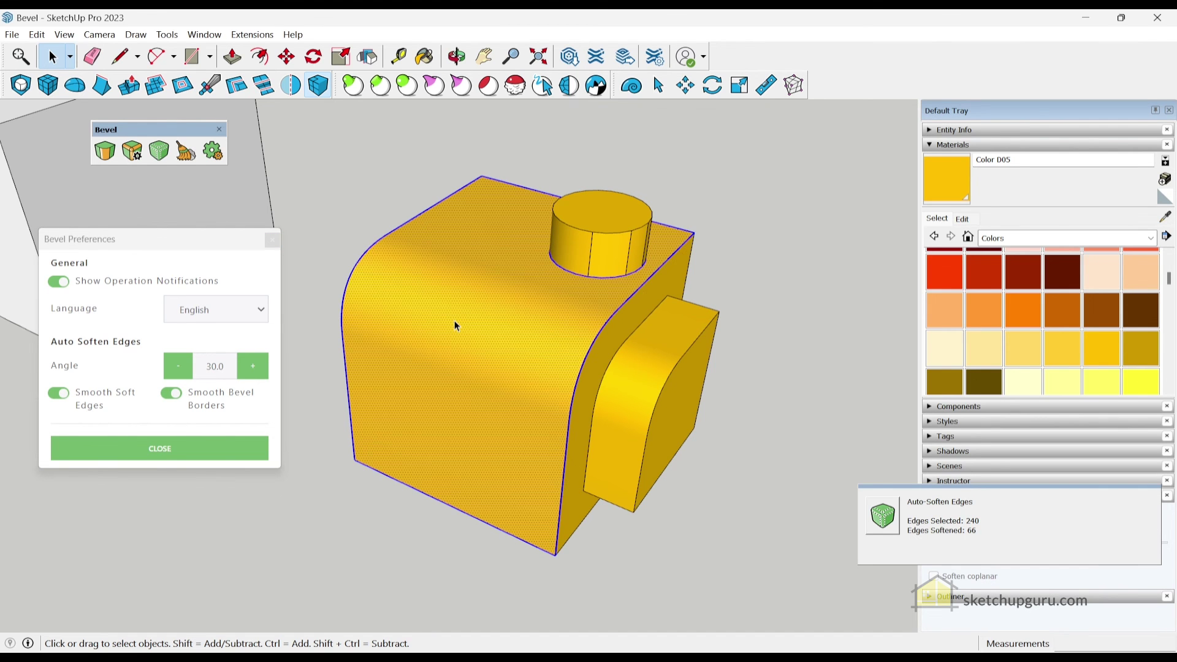
click(170, 161)
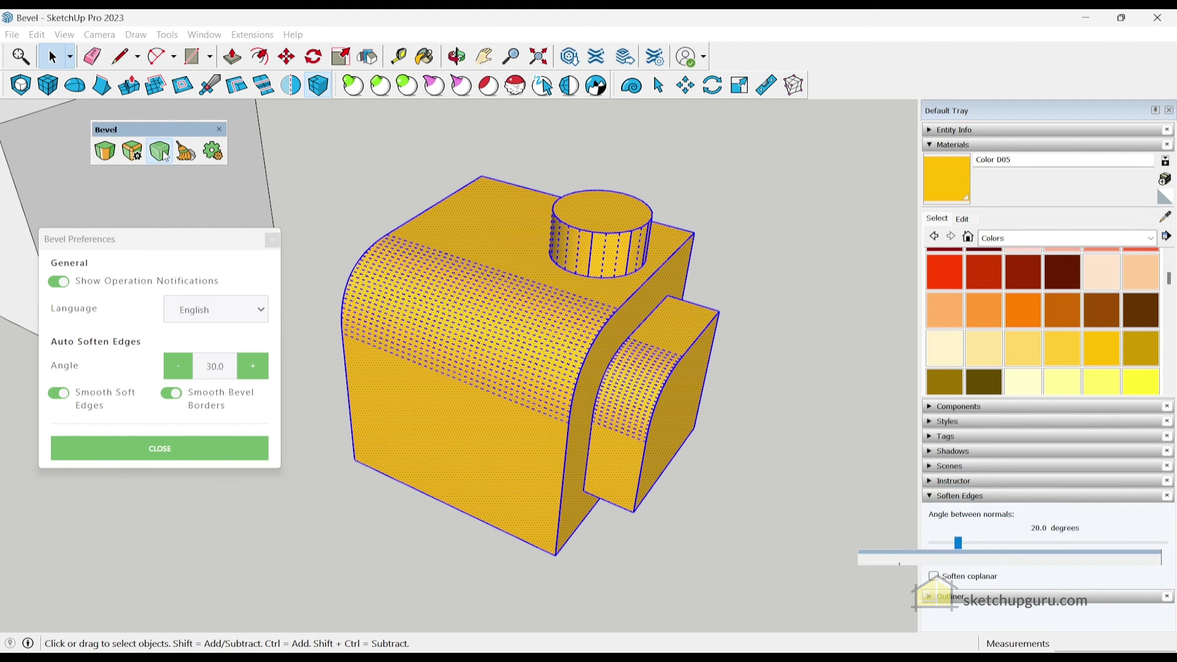
click(417, 173)
scroll(649, 365, down, 5)
Run Clean Edges on the yellow block, deleting 138 coplanar and combining 4 collinear edges
scroll(571, 294, up, 8)
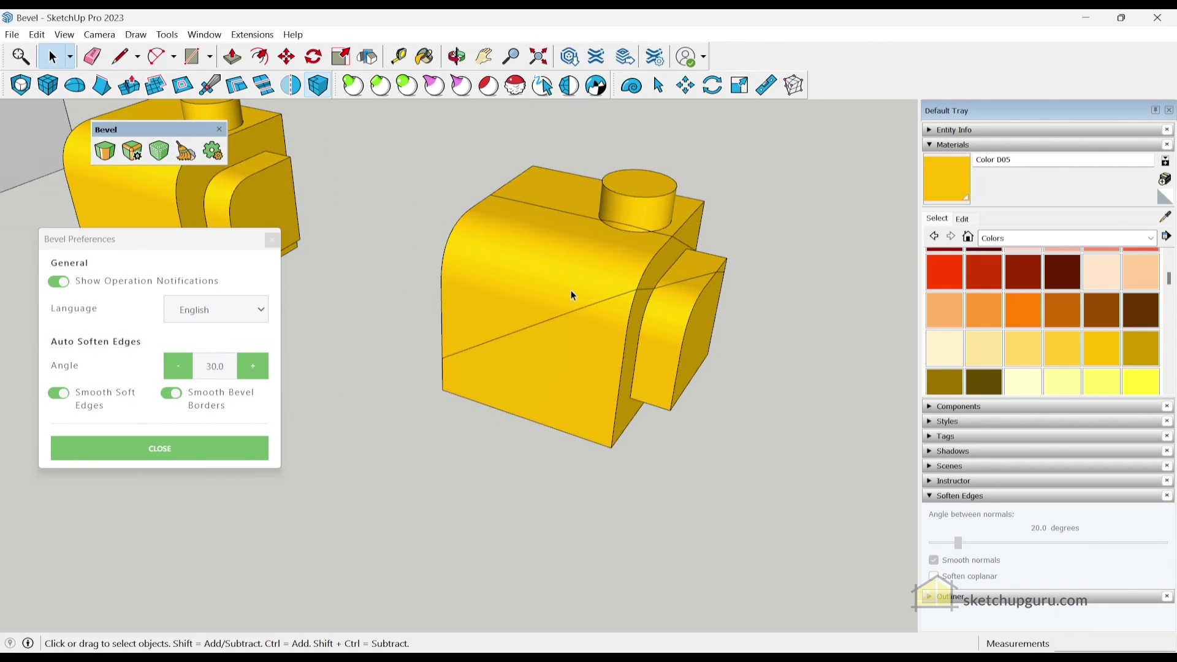
scroll(539, 362, down, 3)
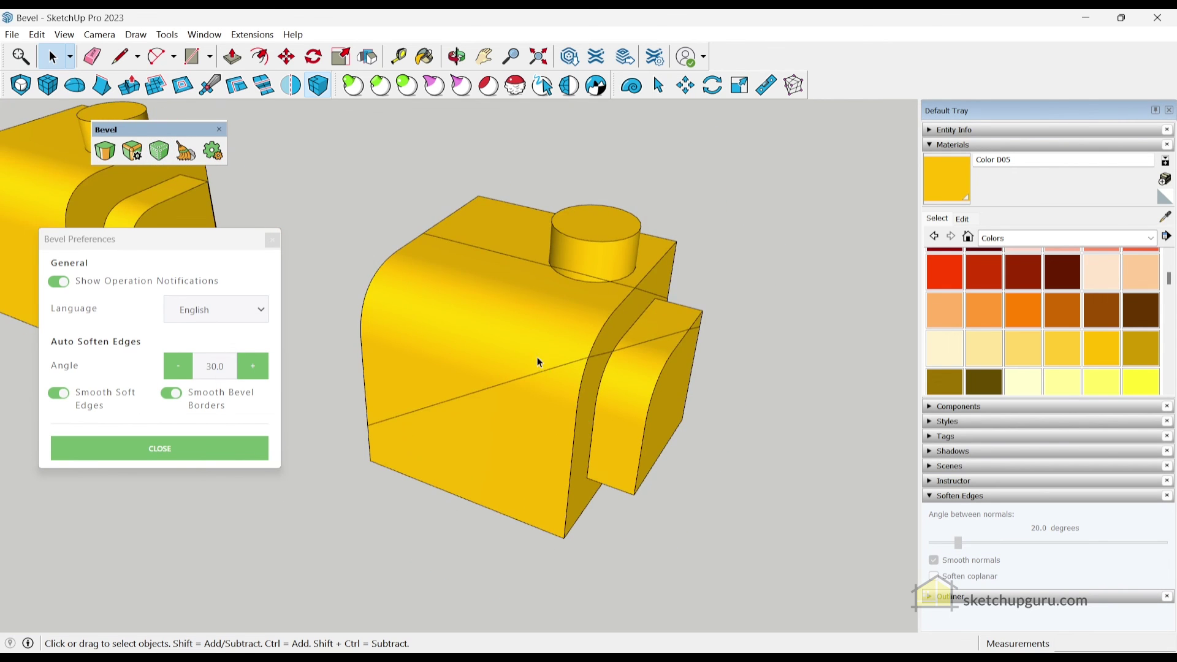
middle_drag(538, 363, 360, 236)
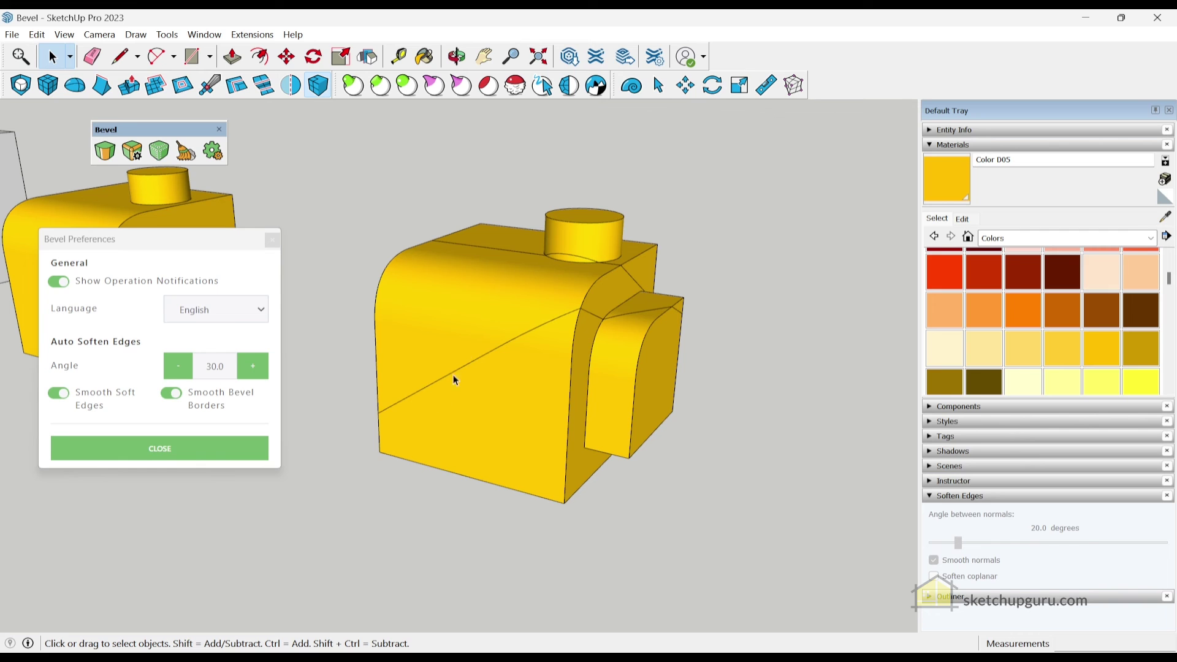
triple_click(480, 310)
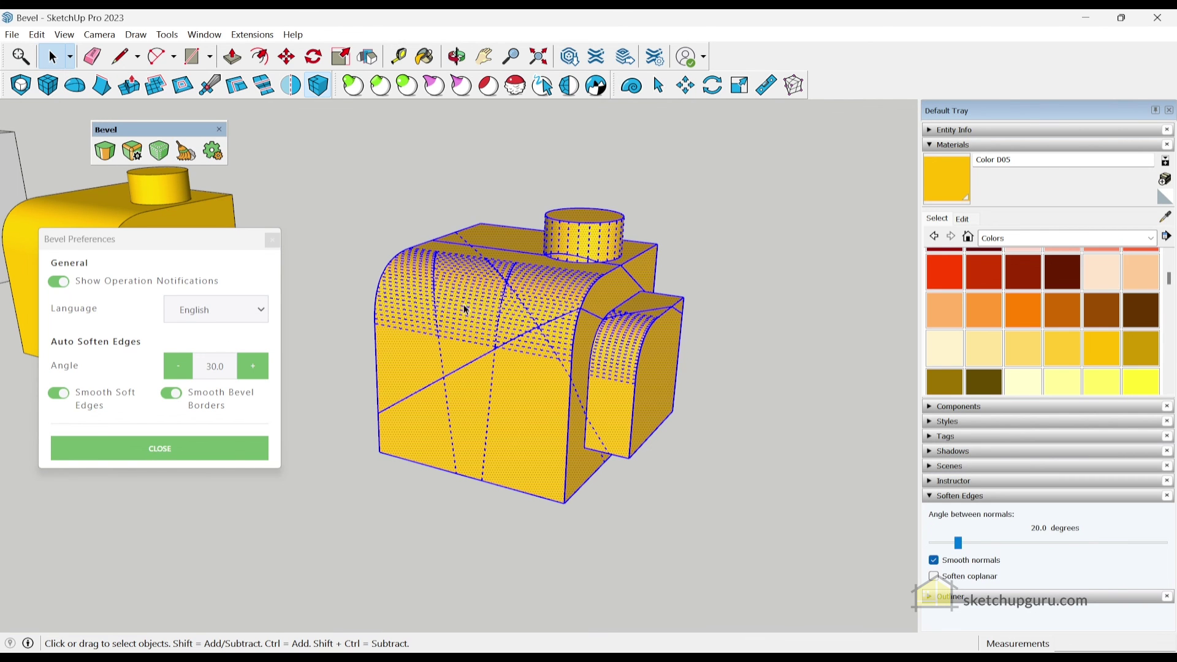
middle_drag(465, 308, 483, 338)
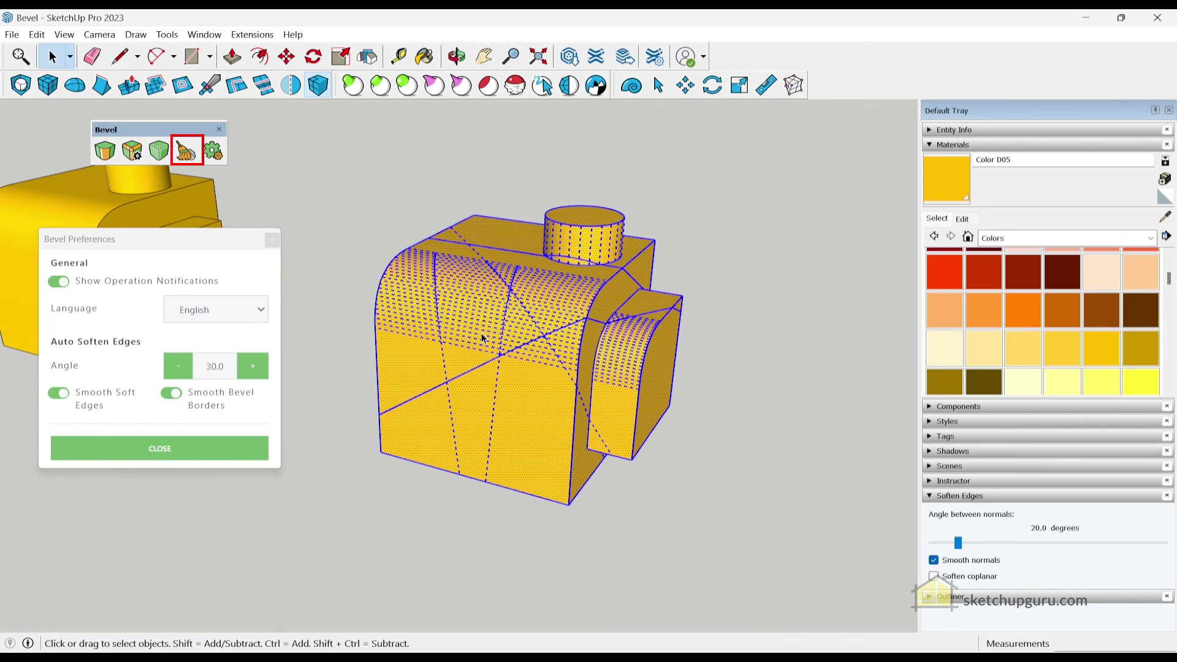
click(186, 150)
click(345, 198)
middle_drag(436, 274, 456, 350)
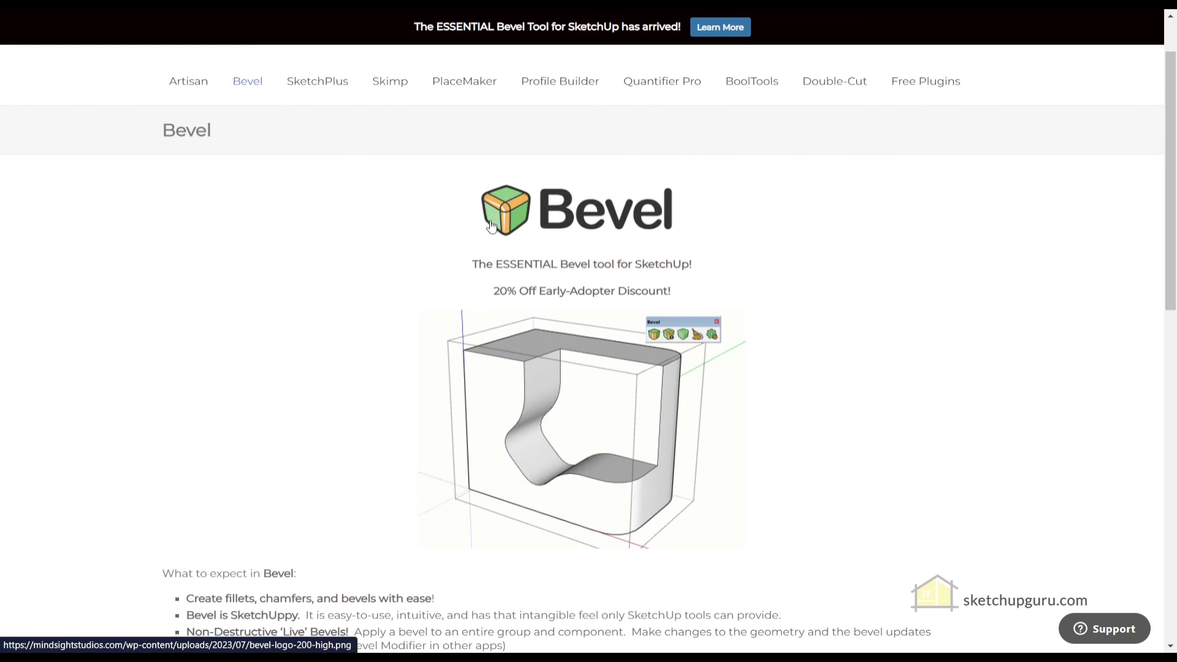
Scroll the Bevel product page down to its Auto-Soften and Clean-up Edges features
scroll(460, 334, down, 1)
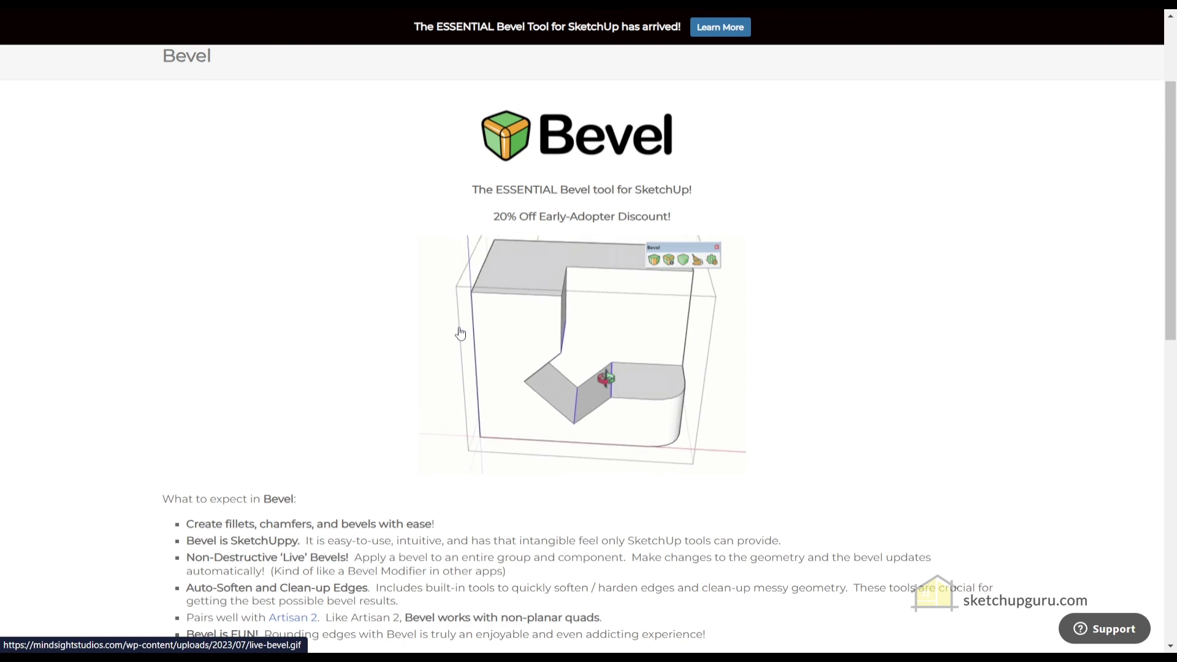